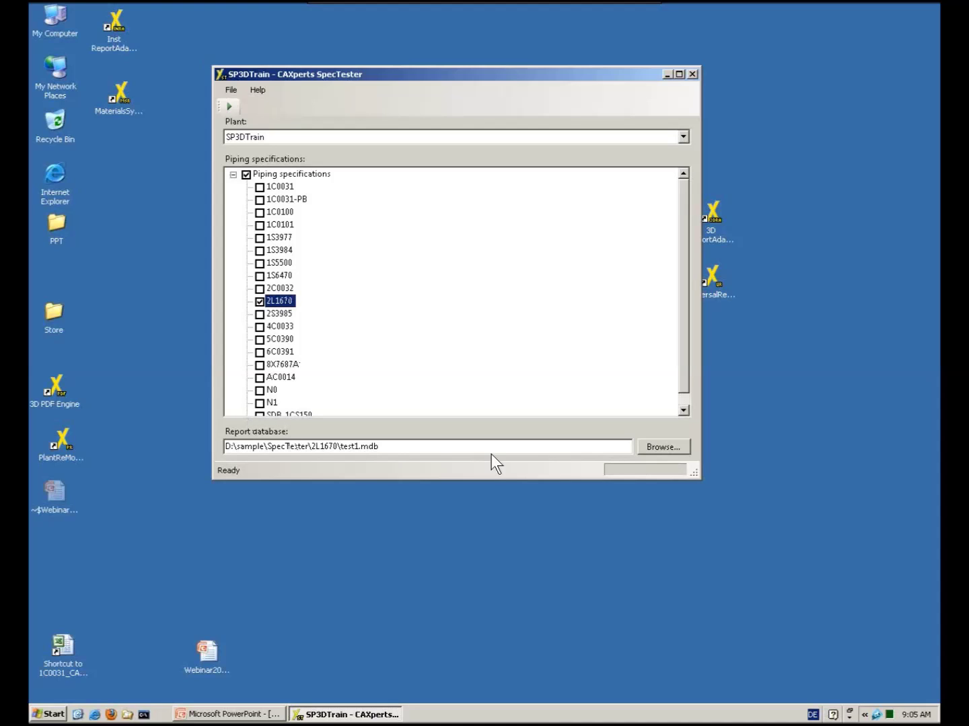
Set the report database to a new file named test2 in the 2L1670 folder
left_click(643, 450)
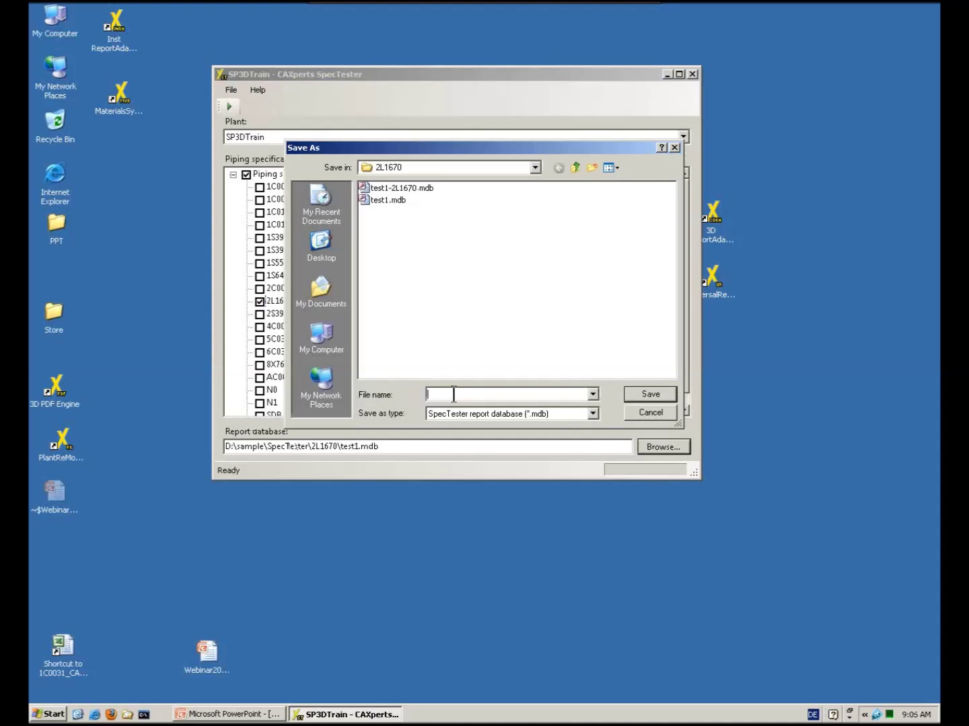
type("test1")
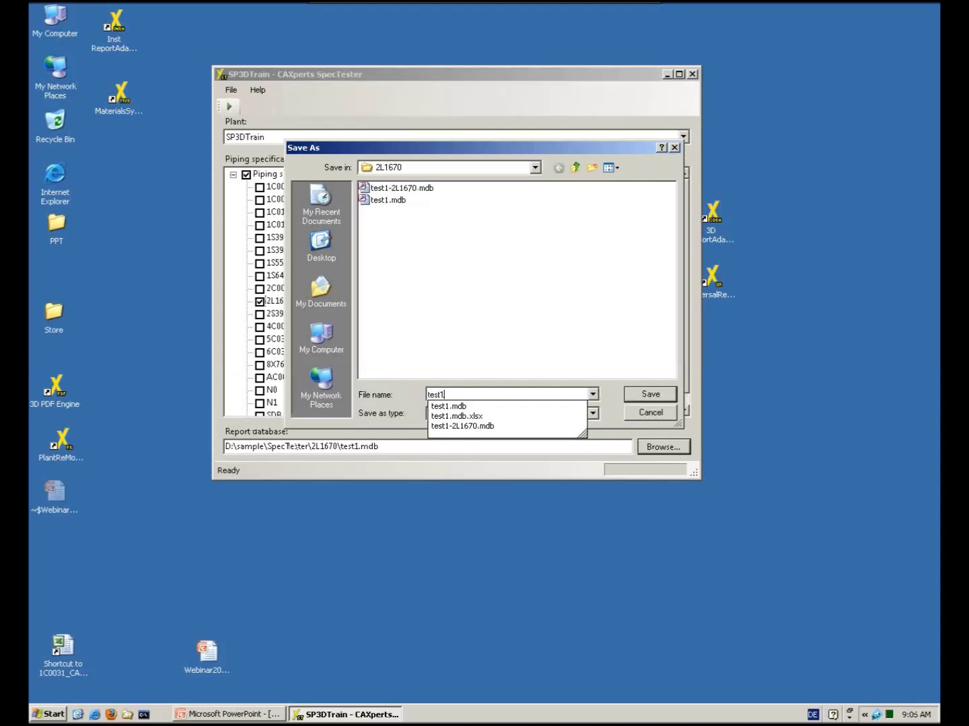
key("BackSpace")
type("2")
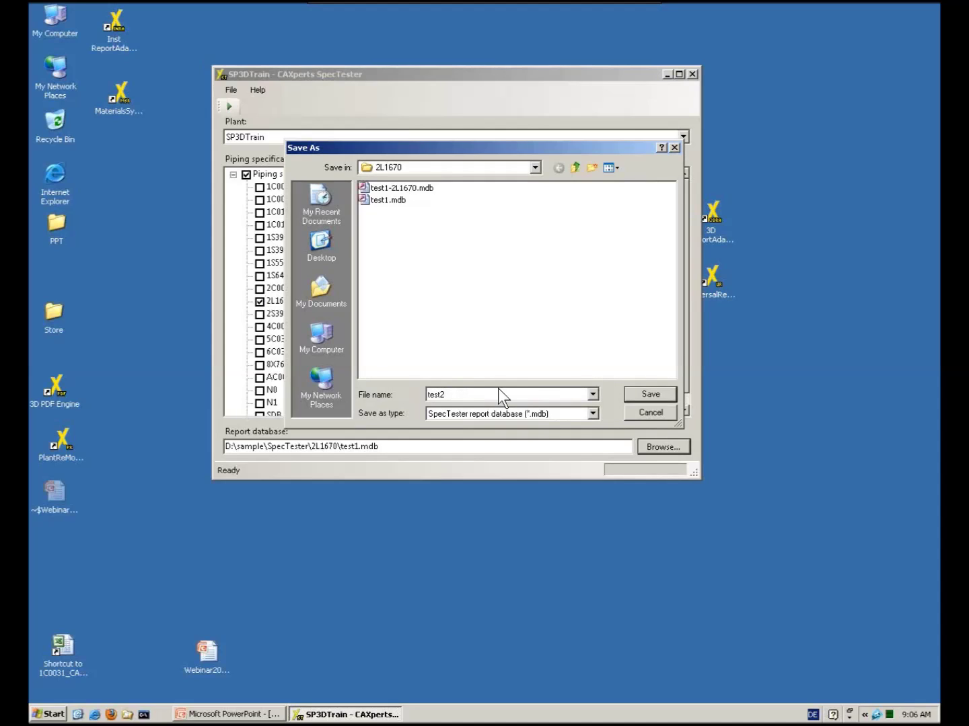
left_click(668, 395)
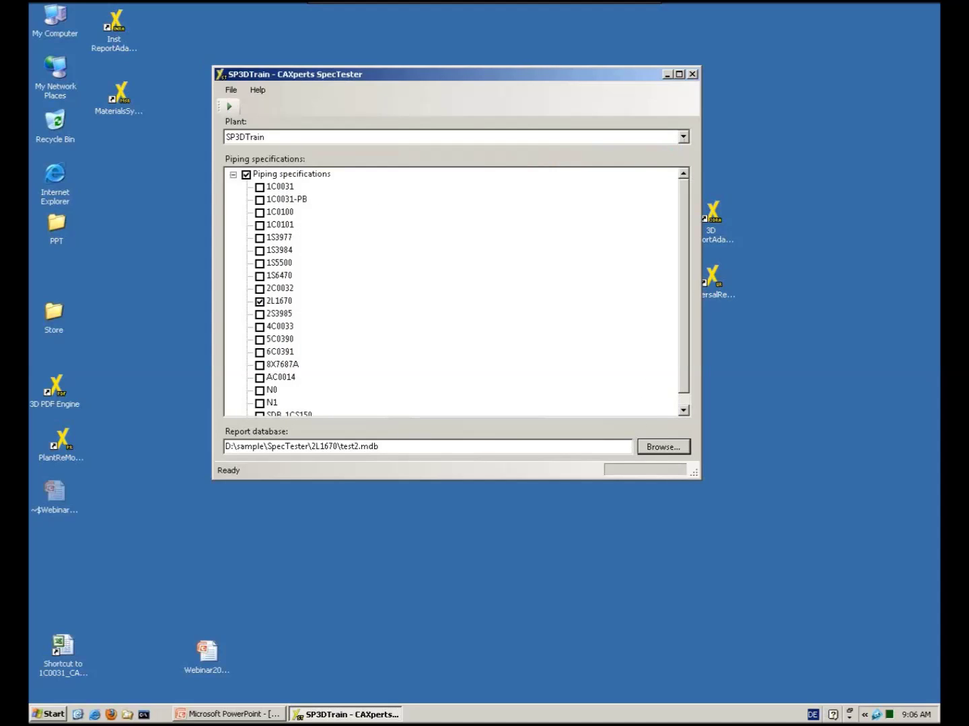
Run the test on piping specification 2L1670 and open the result directory, minimizing the SpecTester window
left_click(229, 108)
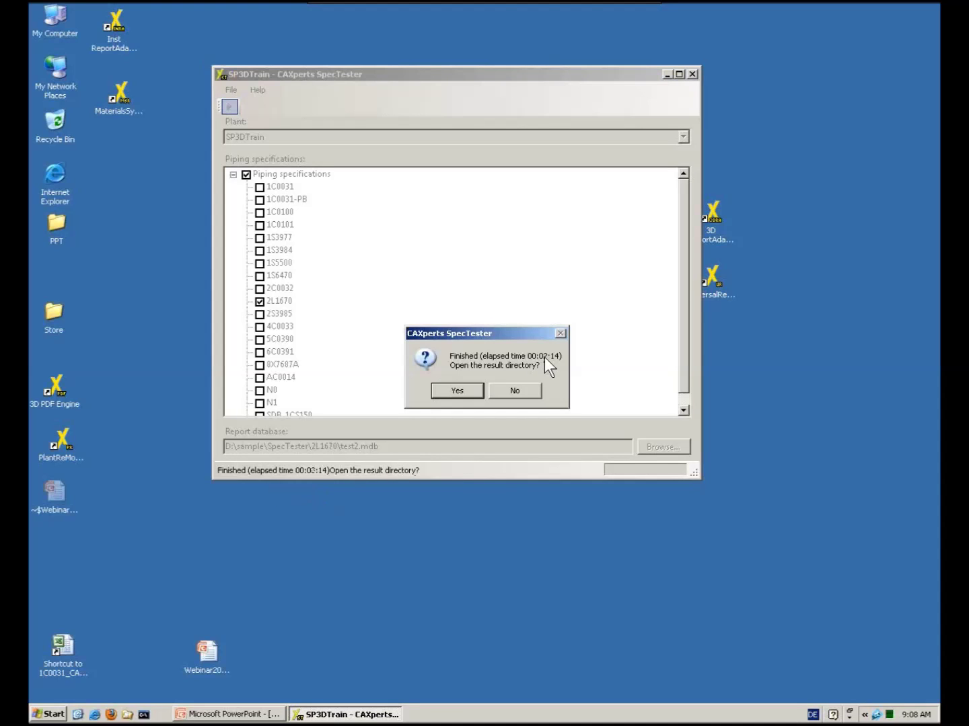
left_click(459, 392)
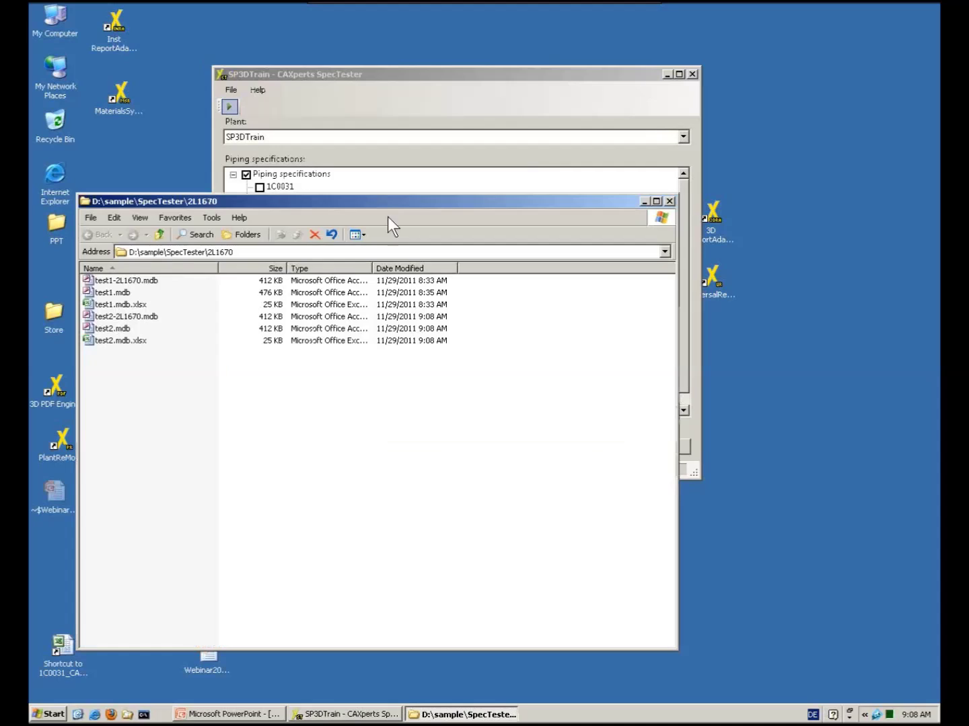
left_click(668, 75)
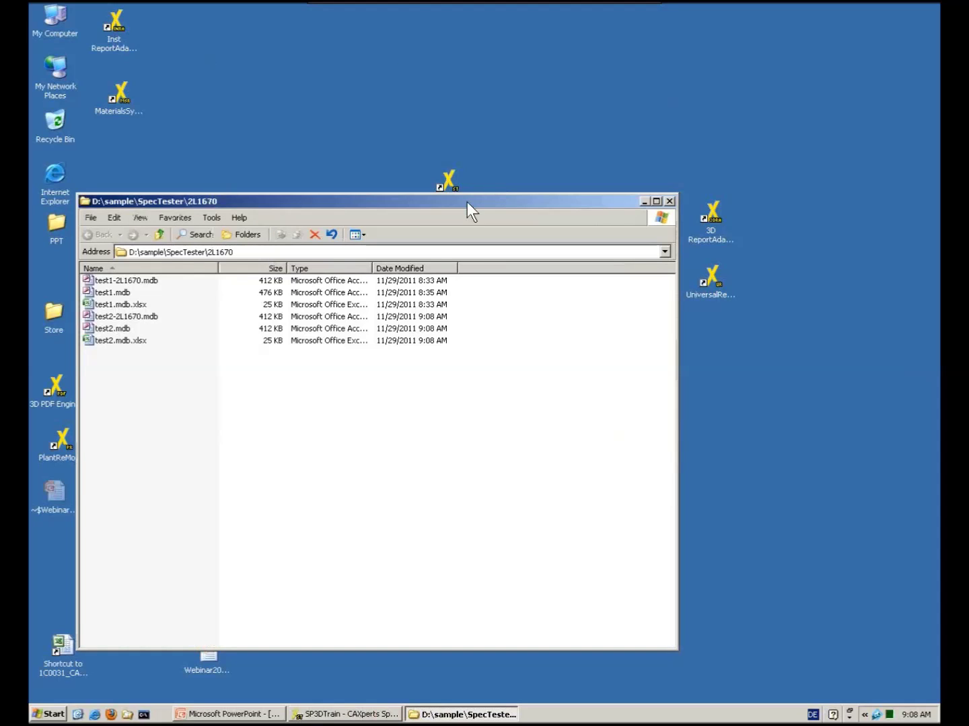
left_click_drag(467, 202, 462, 312)
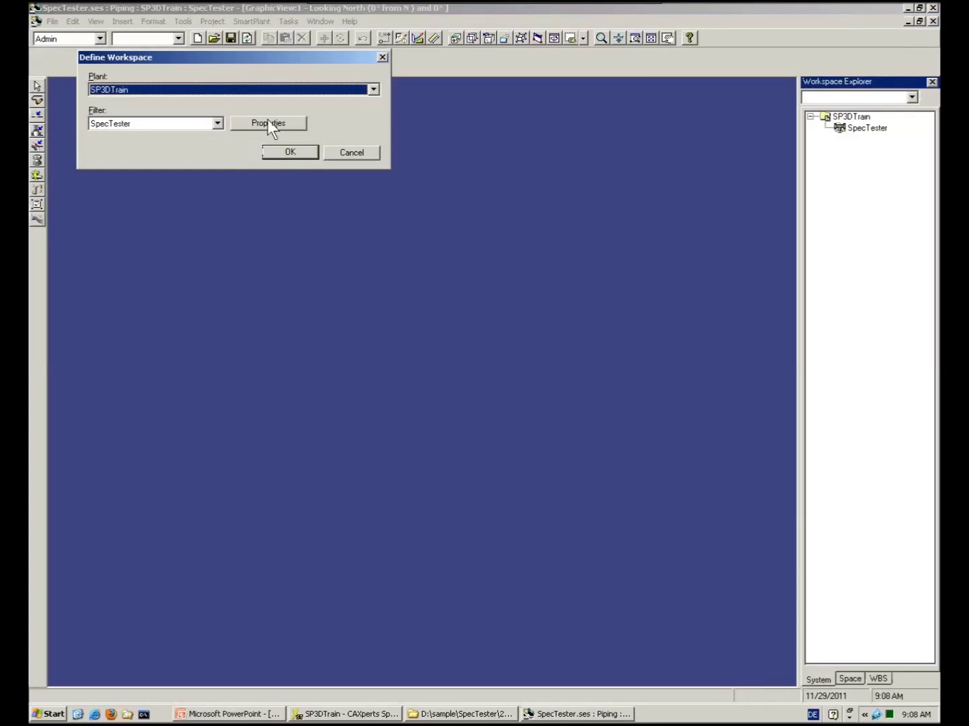
Set the SpecTester filter to the 2L1670 system under SpecTester and load the workspace with it
left_click(268, 122)
left_click(300, 292)
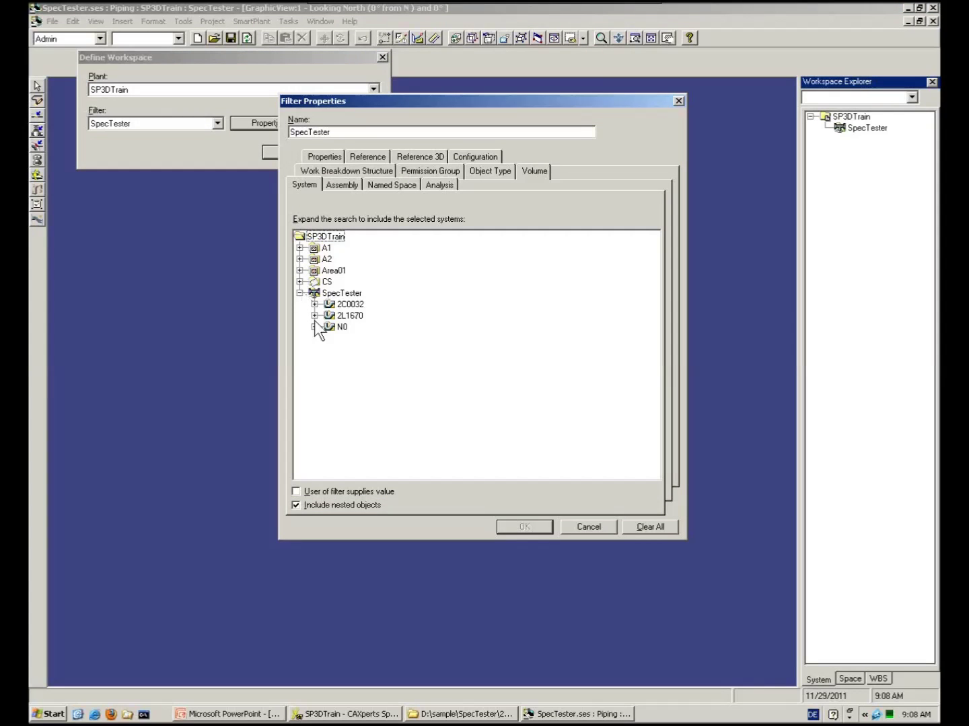
left_click(343, 316)
left_click(524, 526)
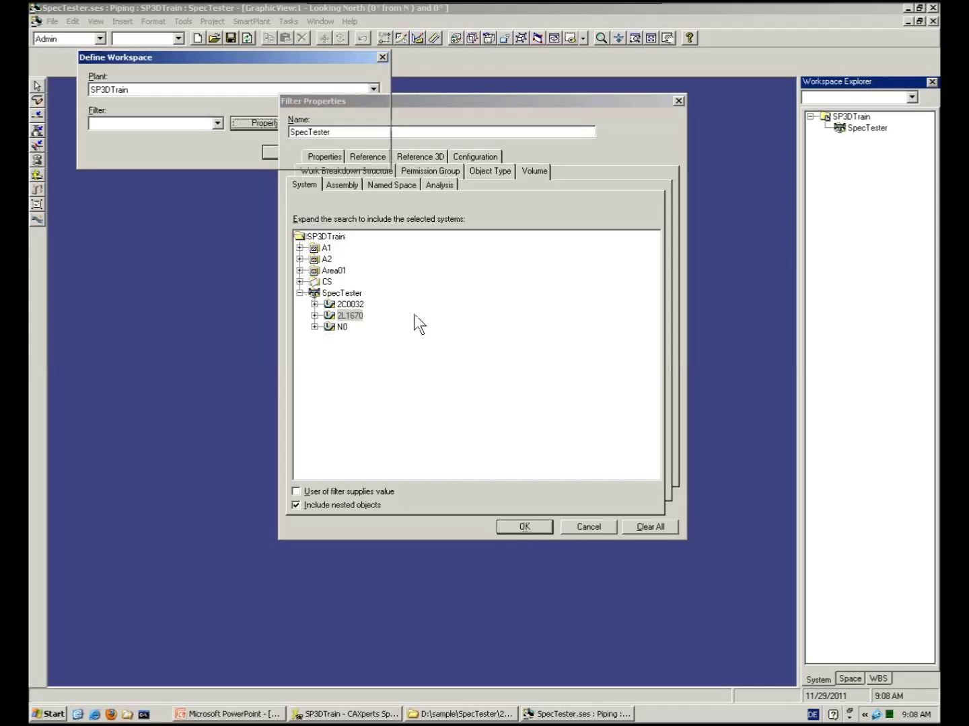
left_click(300, 154)
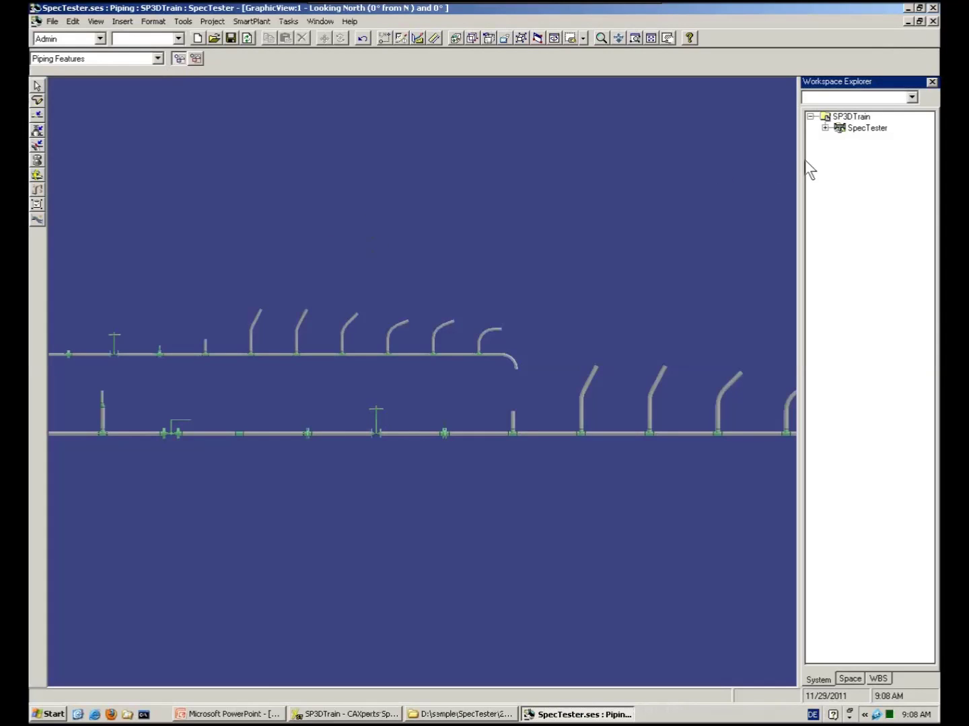
Widen the Workspace Explorer, expand SpecTester down to the 2L1670 runs, and inspect the upper pipe with the Piping Runs selection filter
left_click_drag(802, 162, 630, 178)
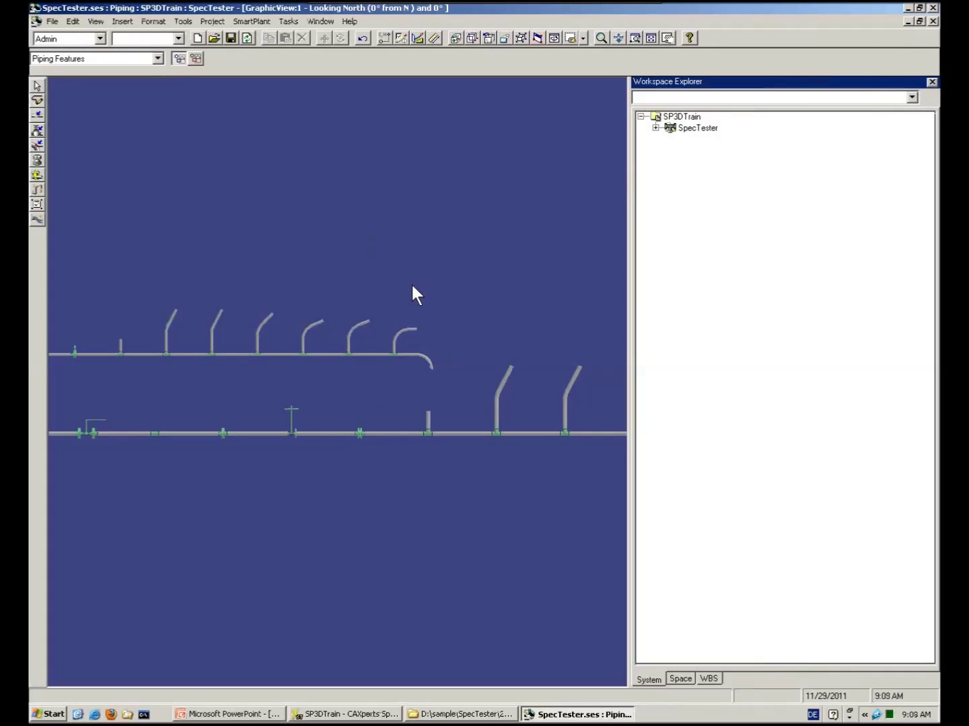
left_click(654, 128)
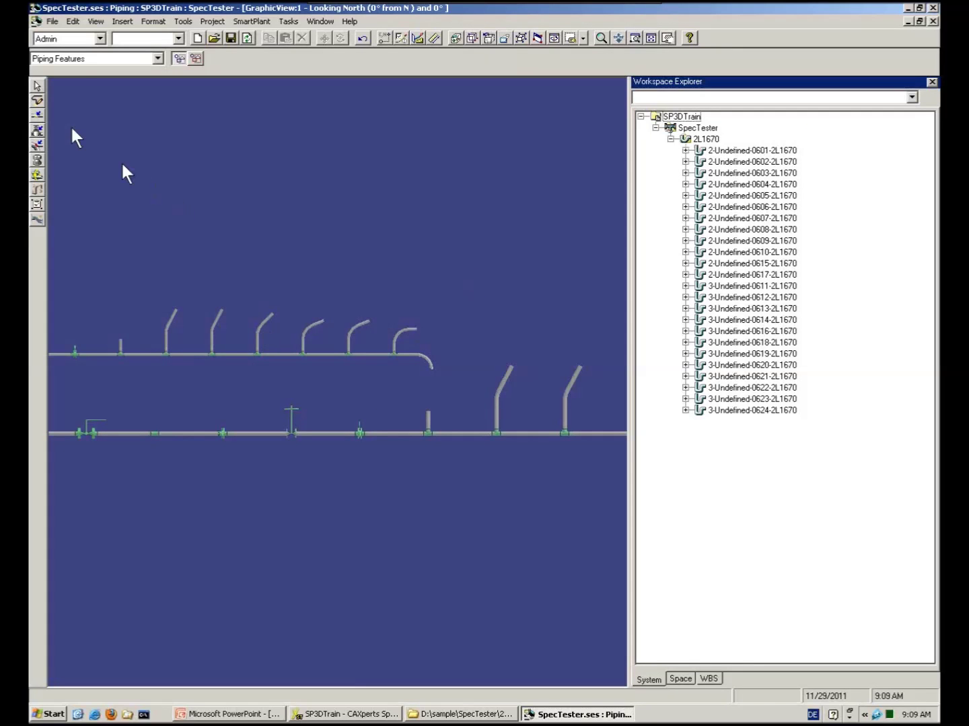
left_click(73, 59)
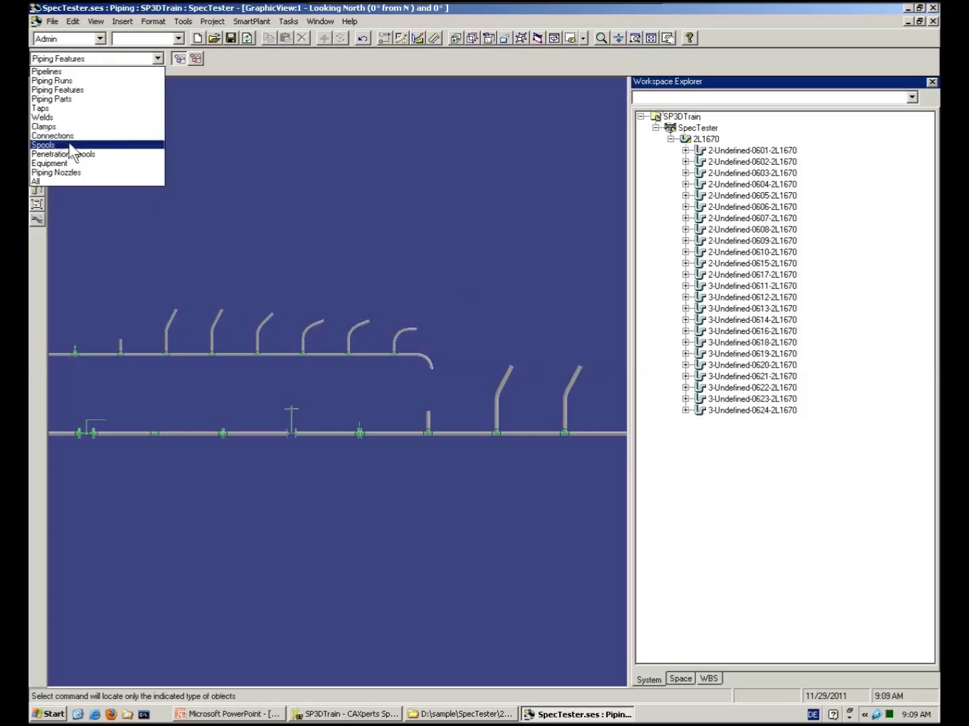
left_click(51, 81)
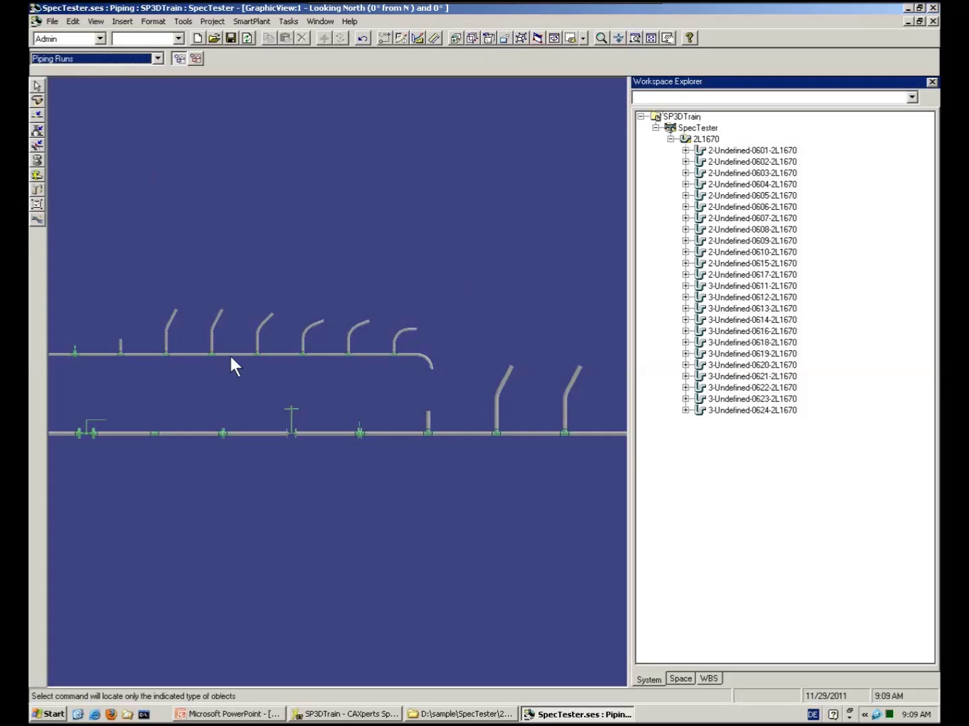
left_click(232, 360)
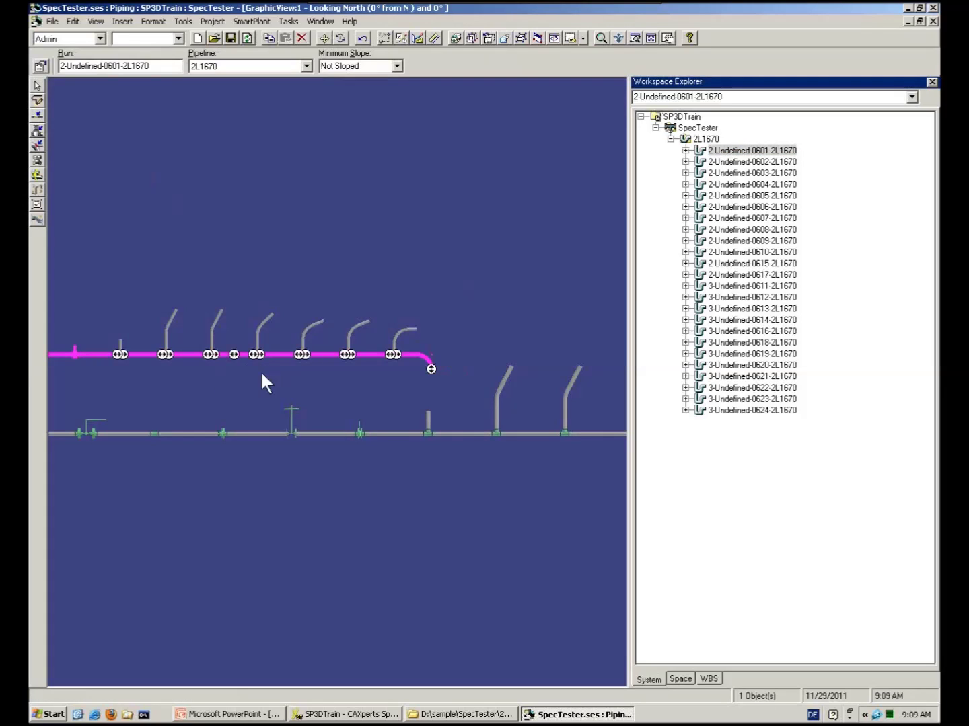
key("Escape")
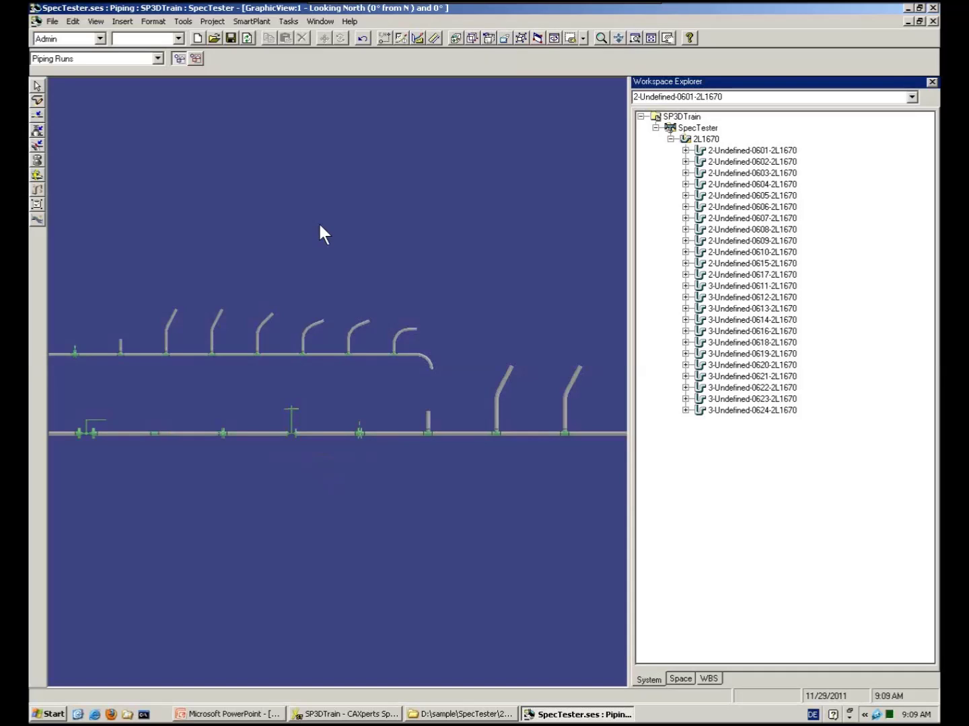
Open the To Do List, set the selection filter to All, and locate the last "No Mating Flange found" entry in the model
key("ctrl+t")
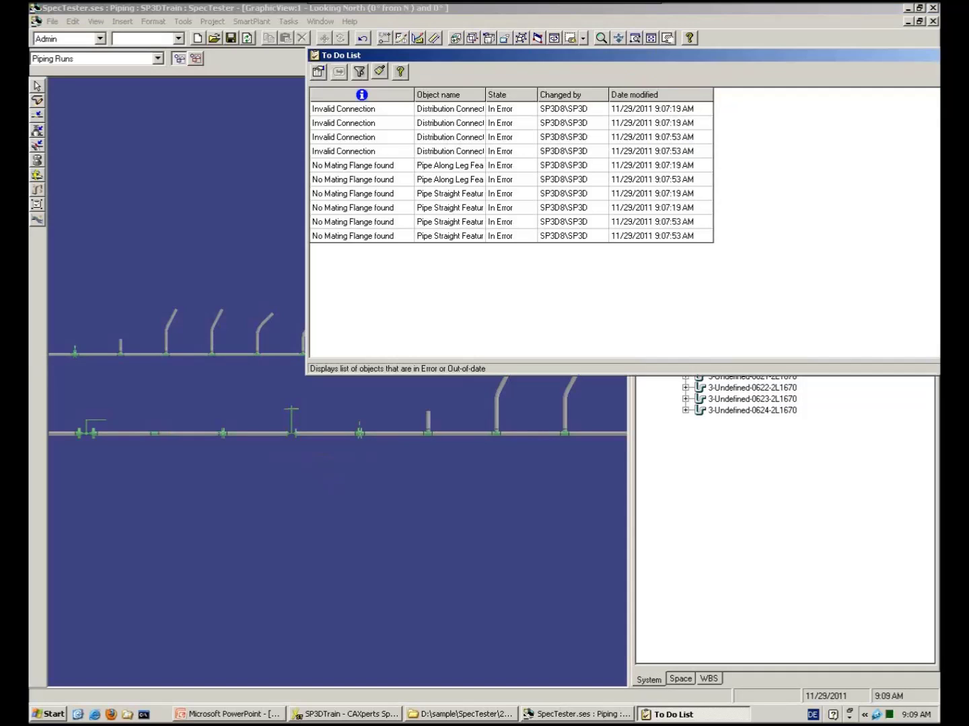
left_click_drag(392, 52, 192, 126)
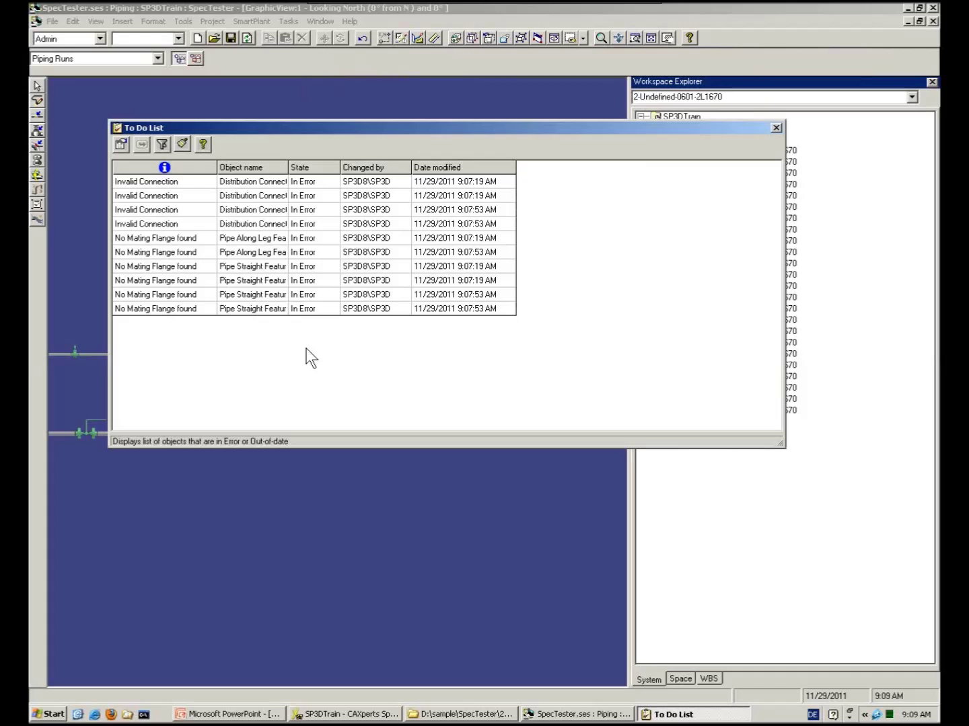
left_click_drag(296, 125, 494, 107)
left_click(83, 62)
left_click(68, 176)
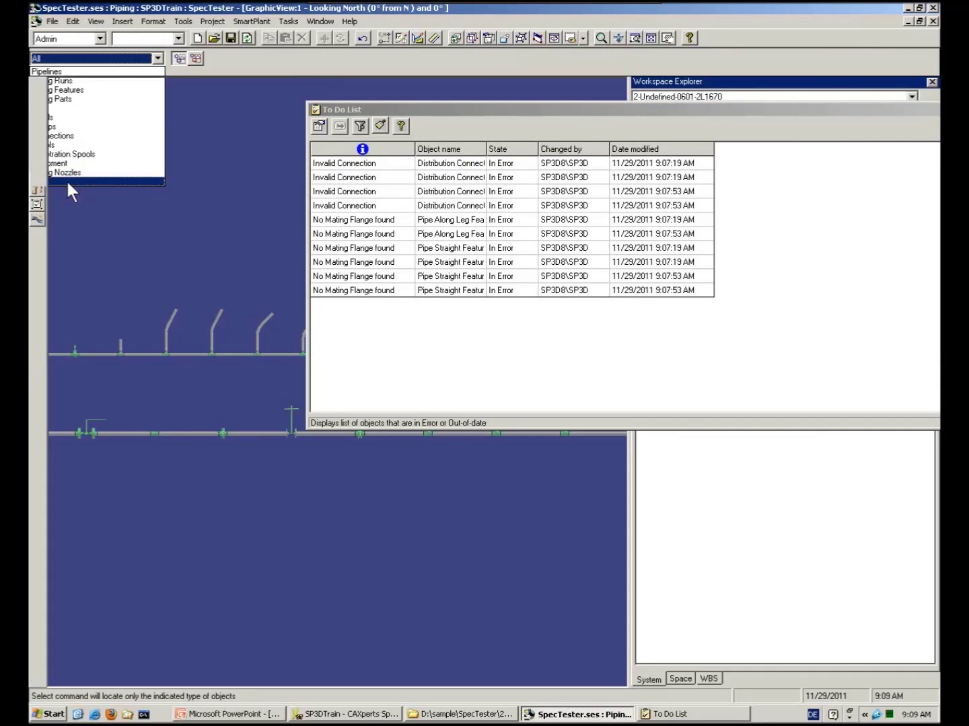
left_click(351, 294)
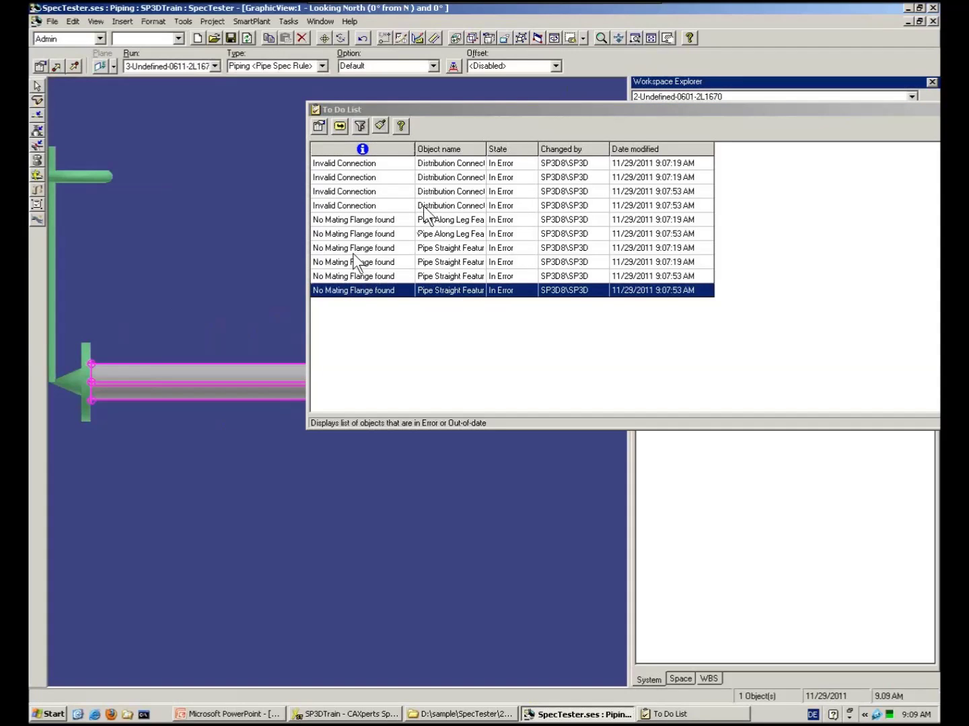
Close the To Do List and examine the flange connection between the gate valve and the highlighted pipe up close
left_click(315, 106)
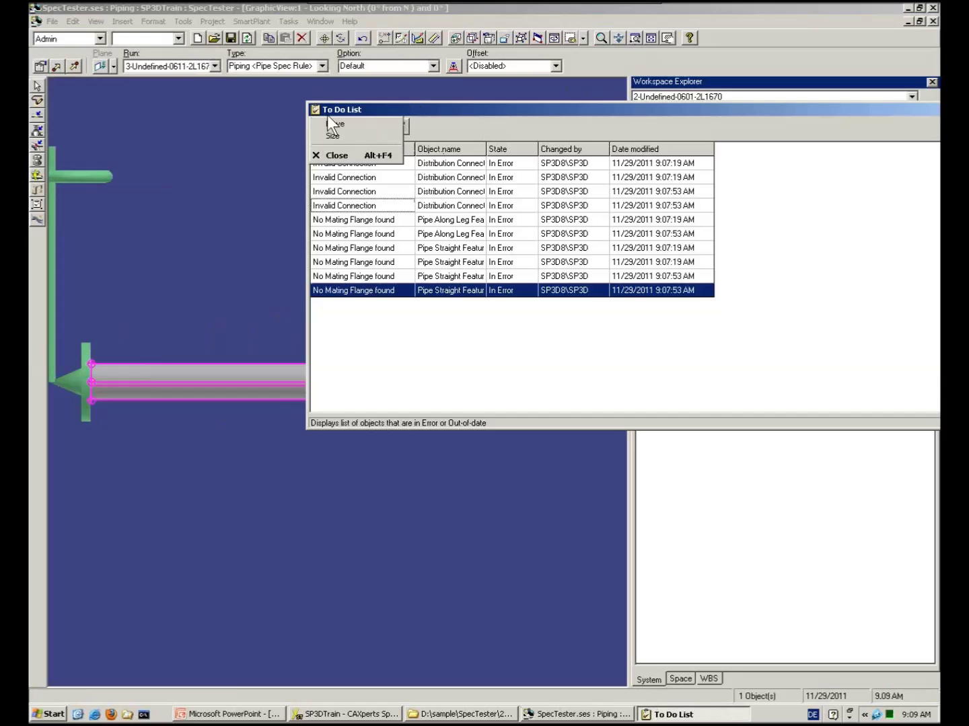
left_click(328, 150)
left_click(600, 39)
left_click_drag(442, 187, 450, 243)
left_click(635, 39)
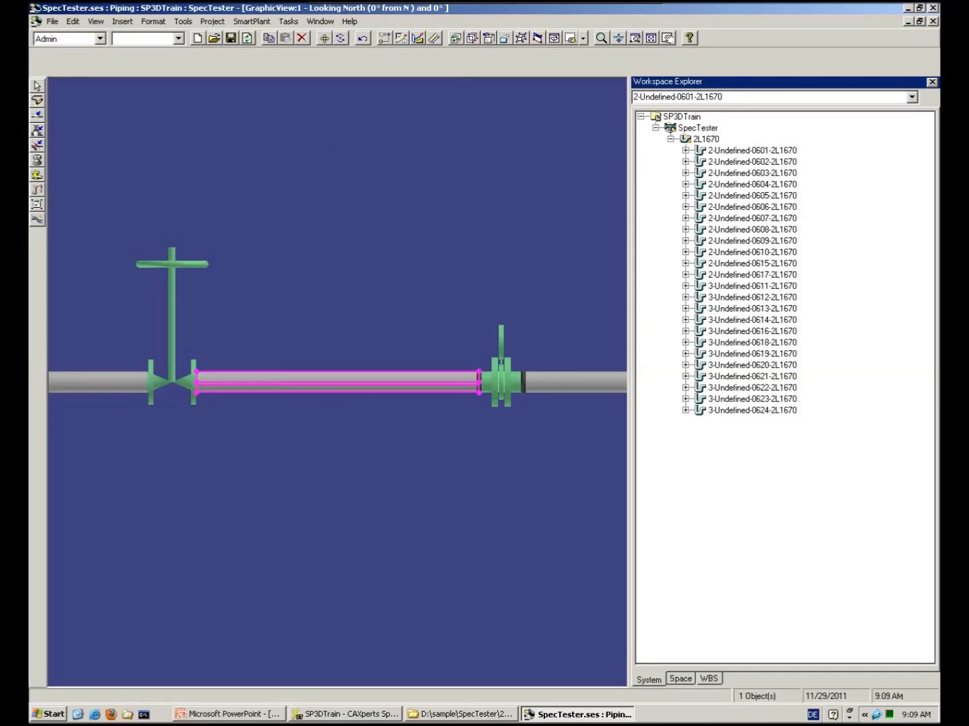
left_click(100, 251)
left_click(240, 426)
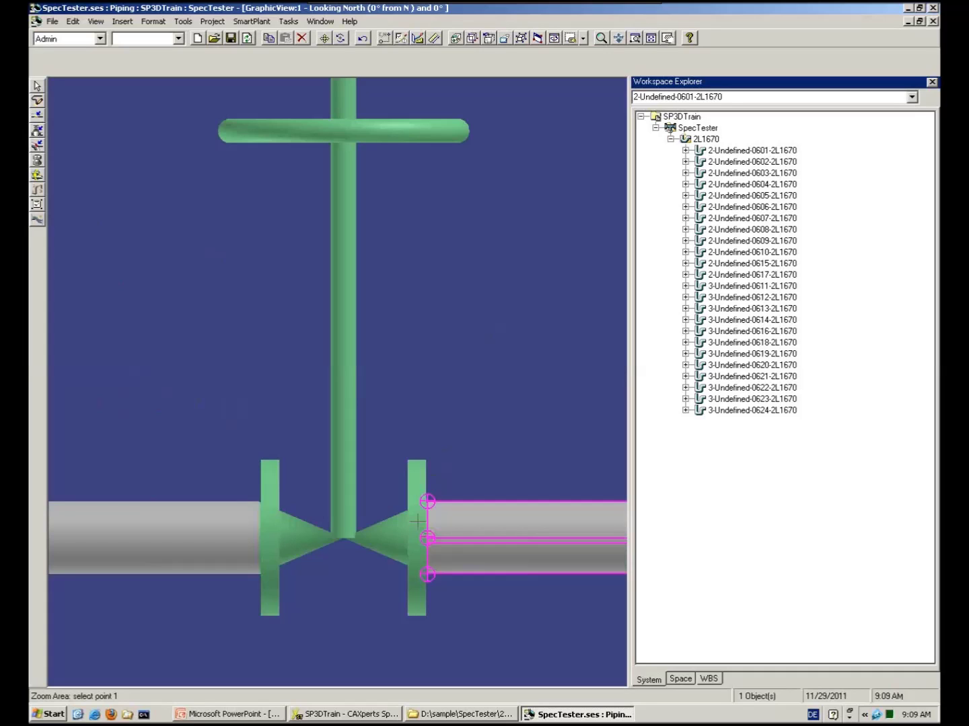
Review the To Do List entries again and close the list
key("ctrl+t")
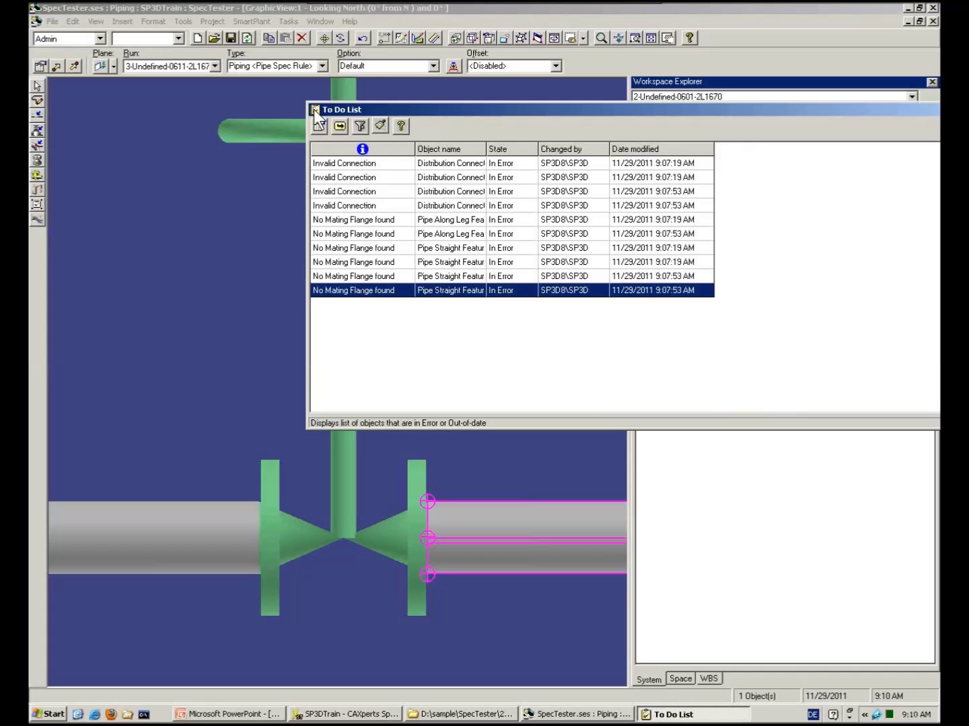
left_click(313, 110)
left_click(322, 155)
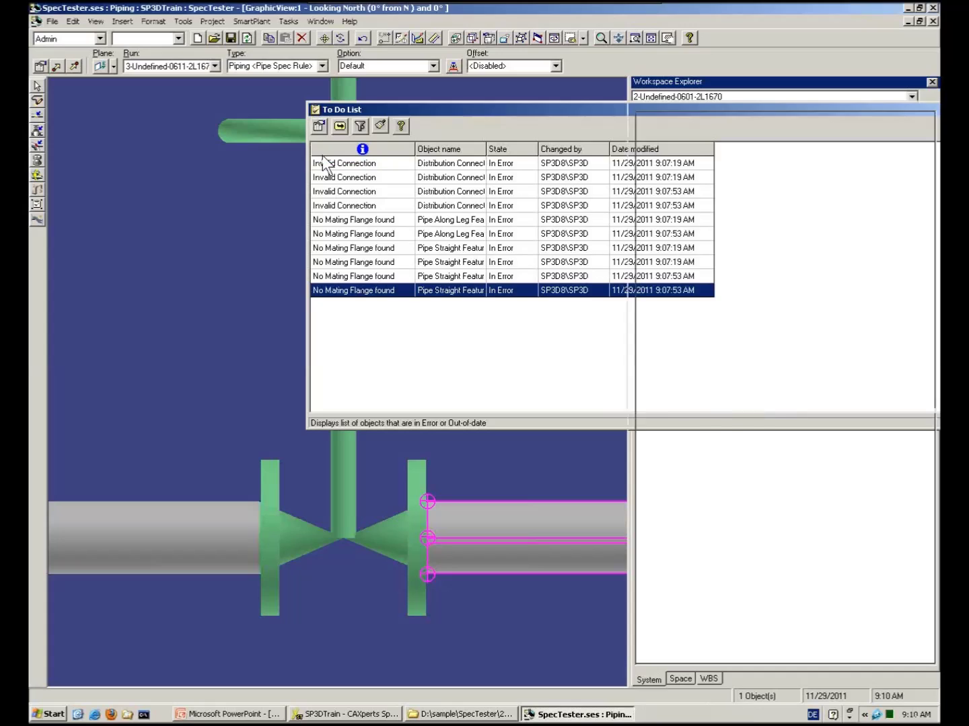
Switch to the 2L1670 results folder and open the test2.mdb report database in Microsoft Access
left_click(471, 715)
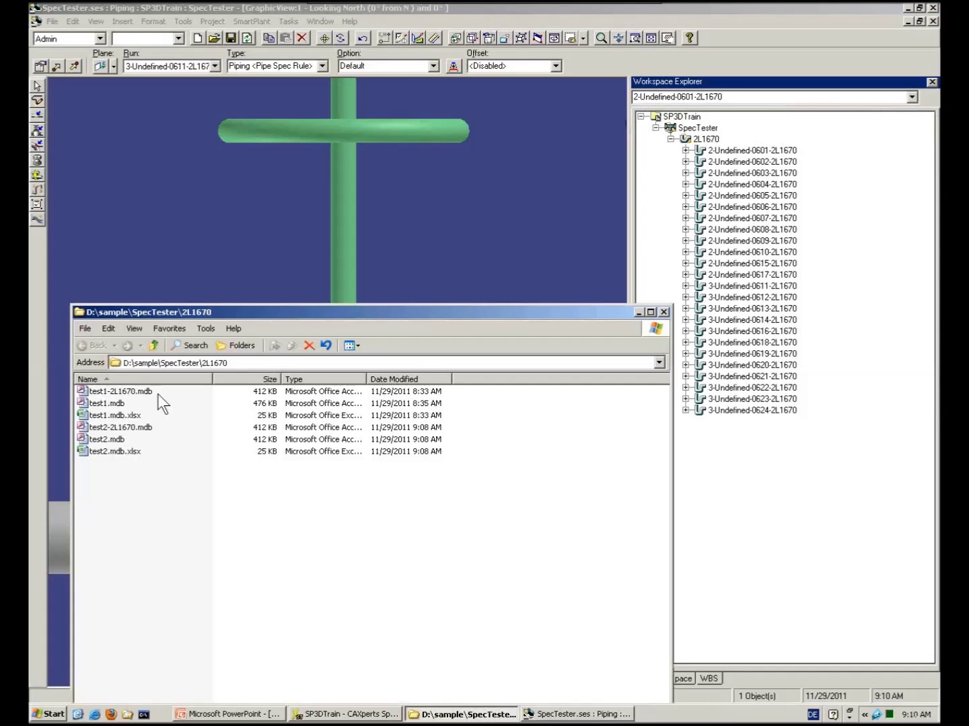
left_click(111, 440)
key("Return")
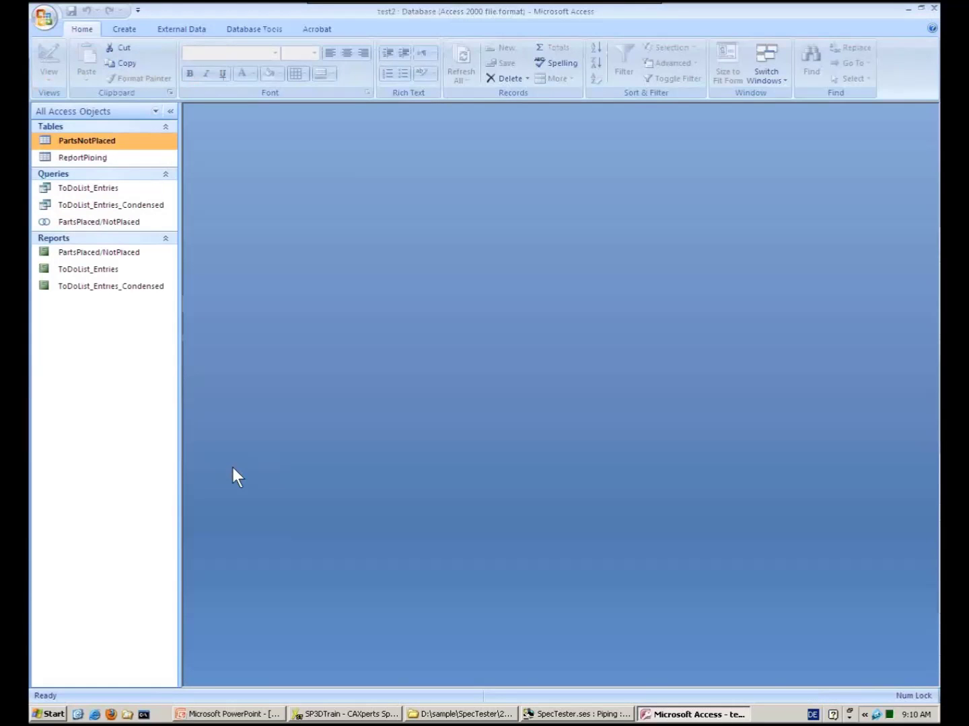
Open the ToDoList_Entries report, maximize its window, and fit the whole page in view
double_click(103, 270)
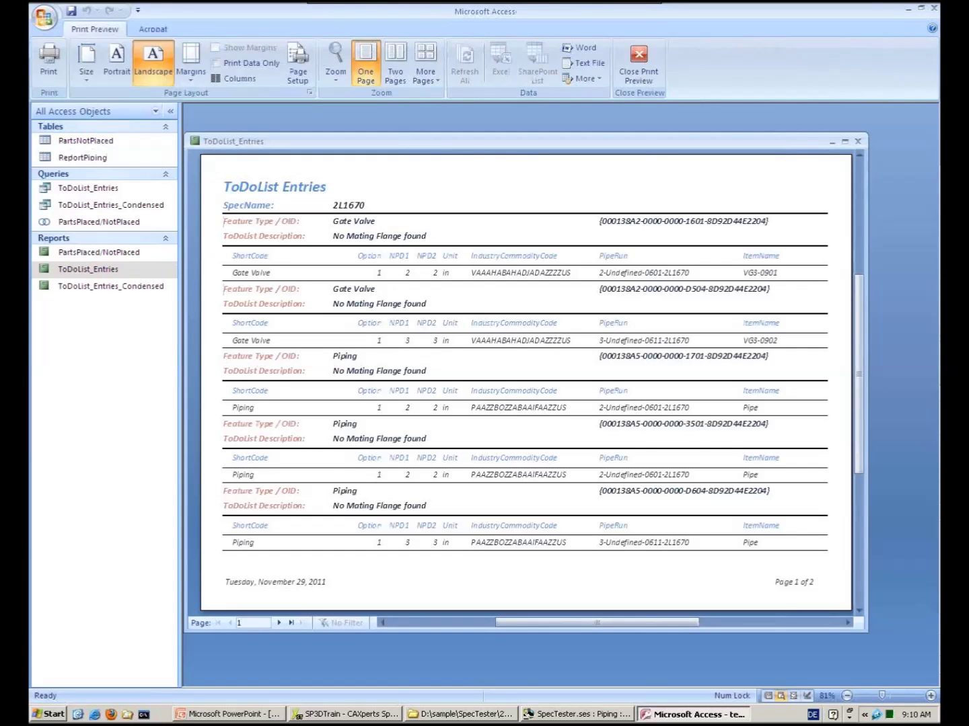
left_click(493, 408)
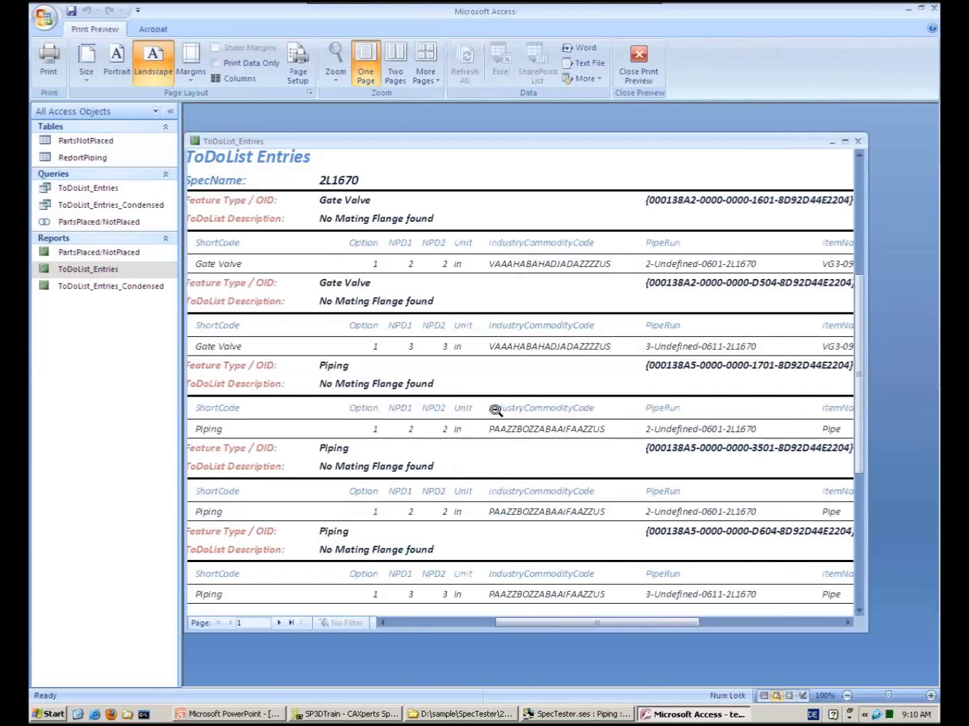
double_click(454, 141)
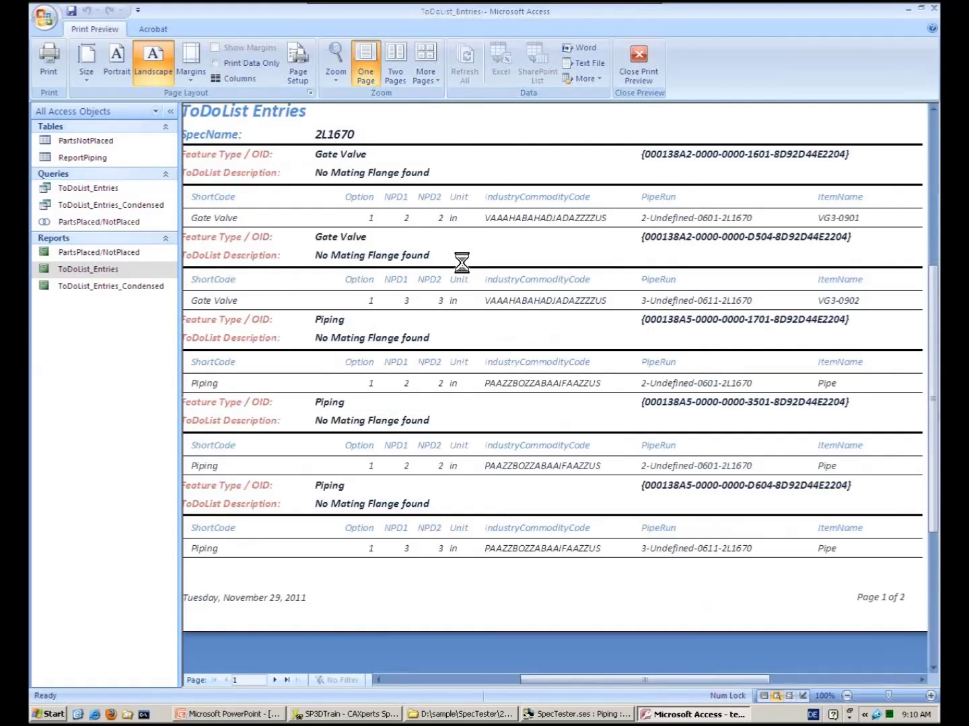
left_click(461, 262)
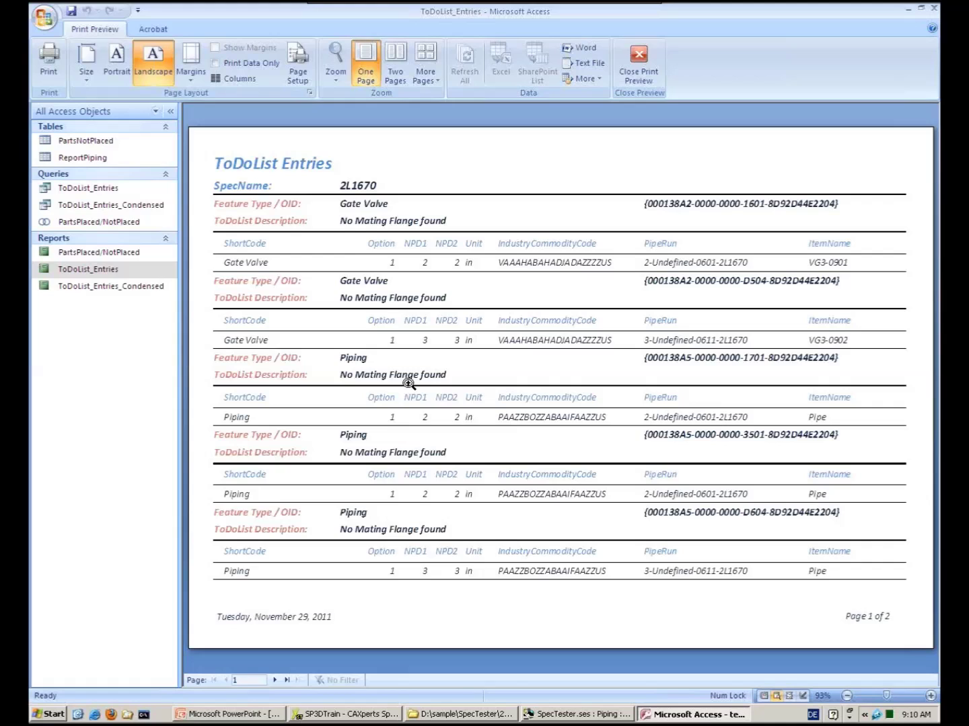
Review the problem descriptions in the PartsPlaced/NotPlaced report and open the ToDoList_Entries_Condensed report
left_click(89, 252)
double_click(89, 254)
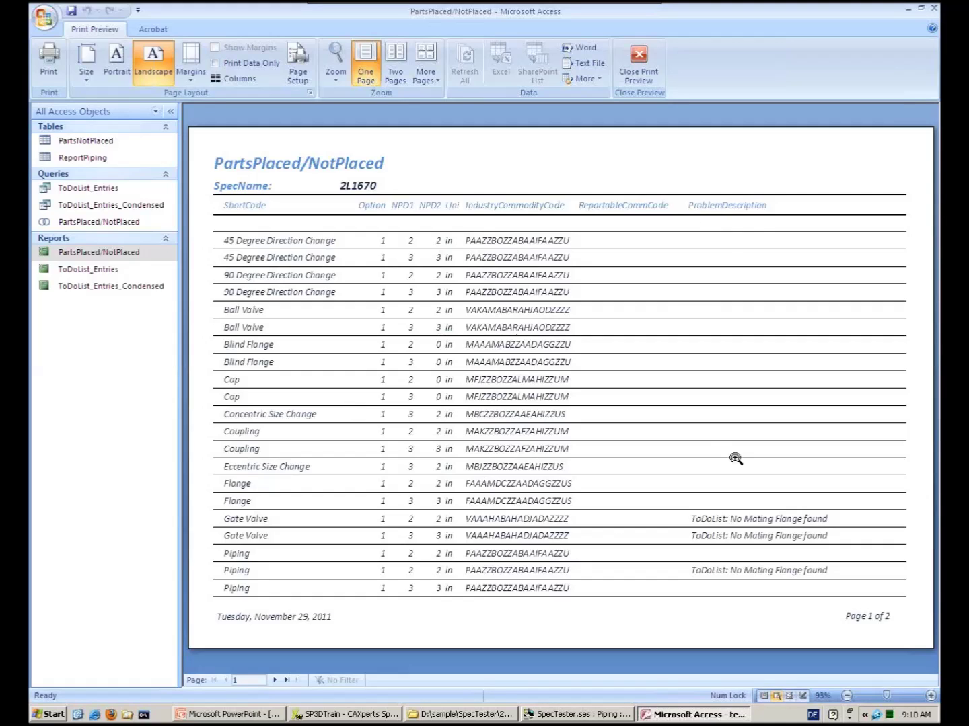
mouse_move(714, 475)
left_mouse_down()
mouse_move(716, 584)
mouse_move(848, 565)
mouse_move(811, 495)
mouse_move(713, 481)
left_mouse_up()
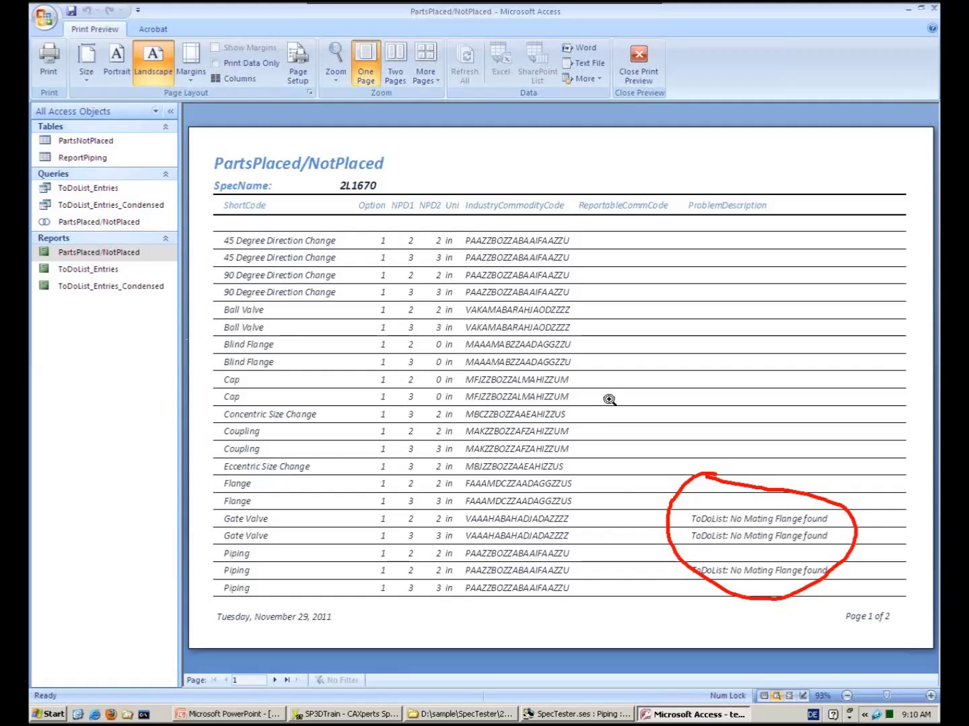
left_click(99, 286)
double_click(101, 285)
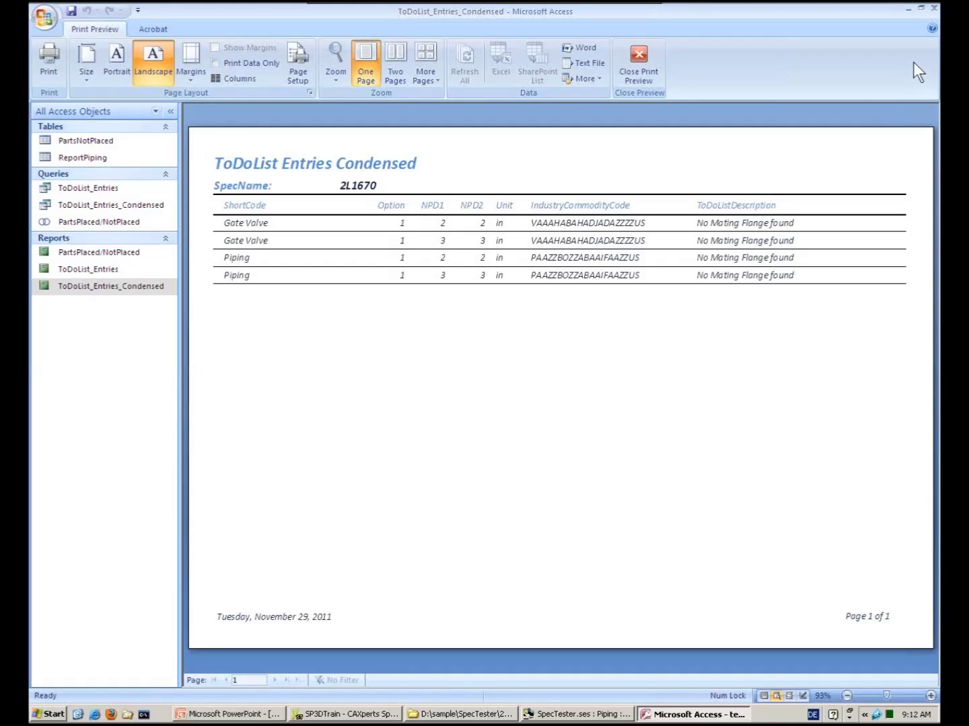
Close the Access report database and the 2L1670 results folder window
left_click(934, 8)
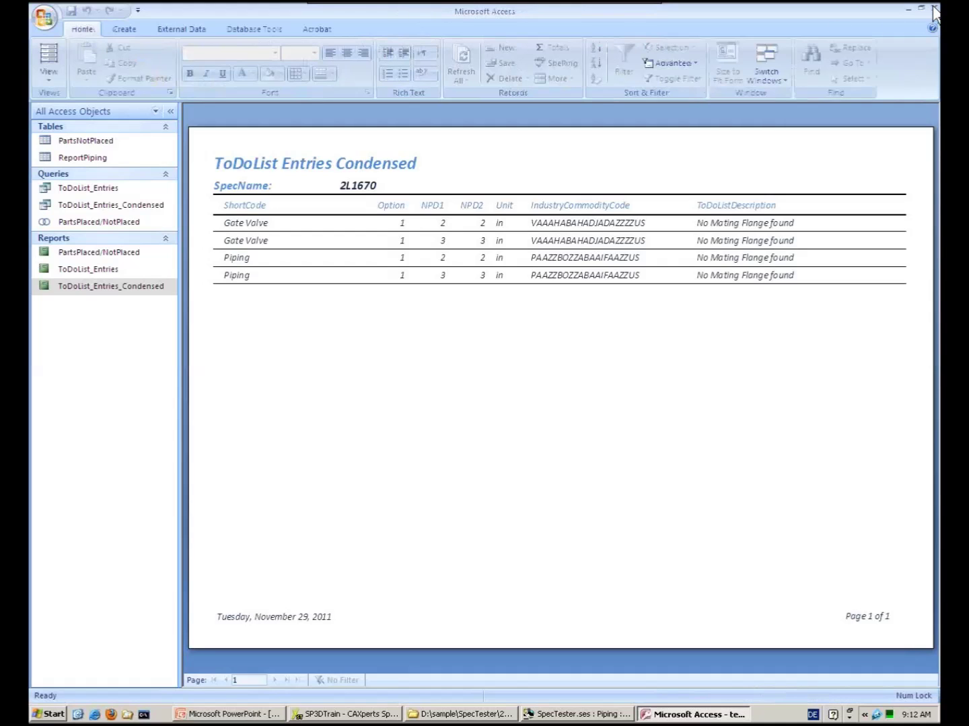
left_click(934, 8)
left_click(667, 311)
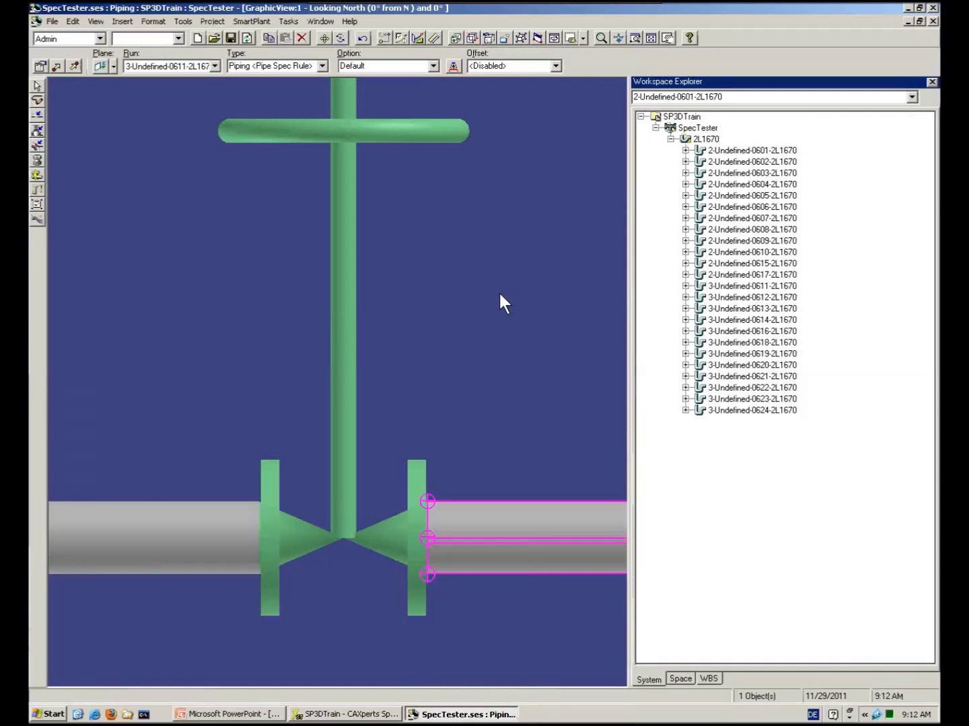
Exit SmartPlant 3D without saving changes to the SpecTester.ses session
left_click(601, 38)
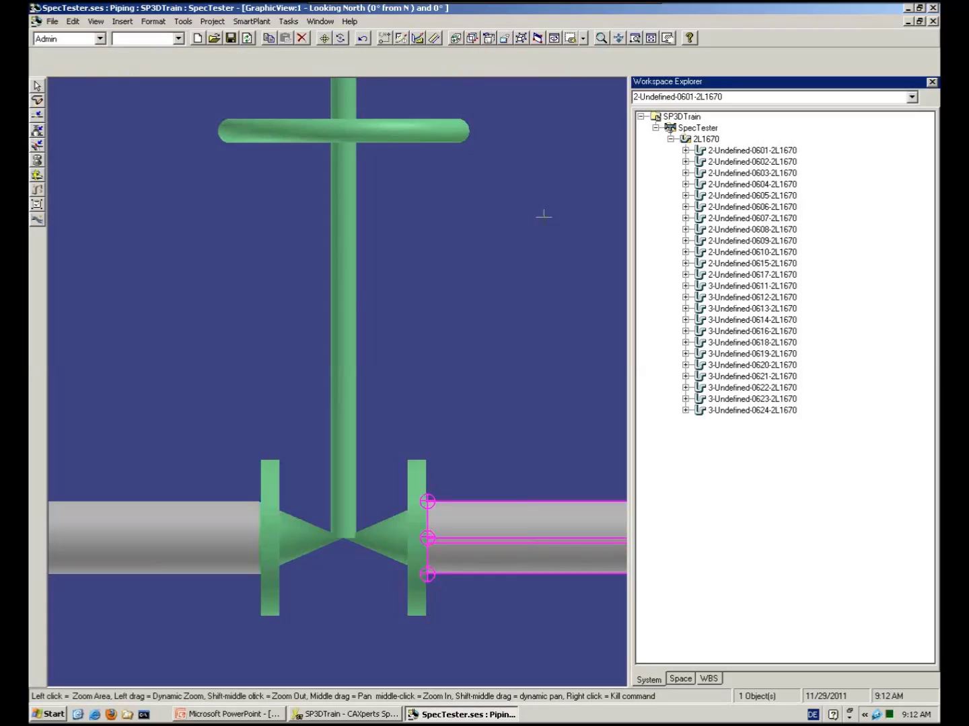
left_click_drag(403, 325, 551, 353)
left_click(53, 21)
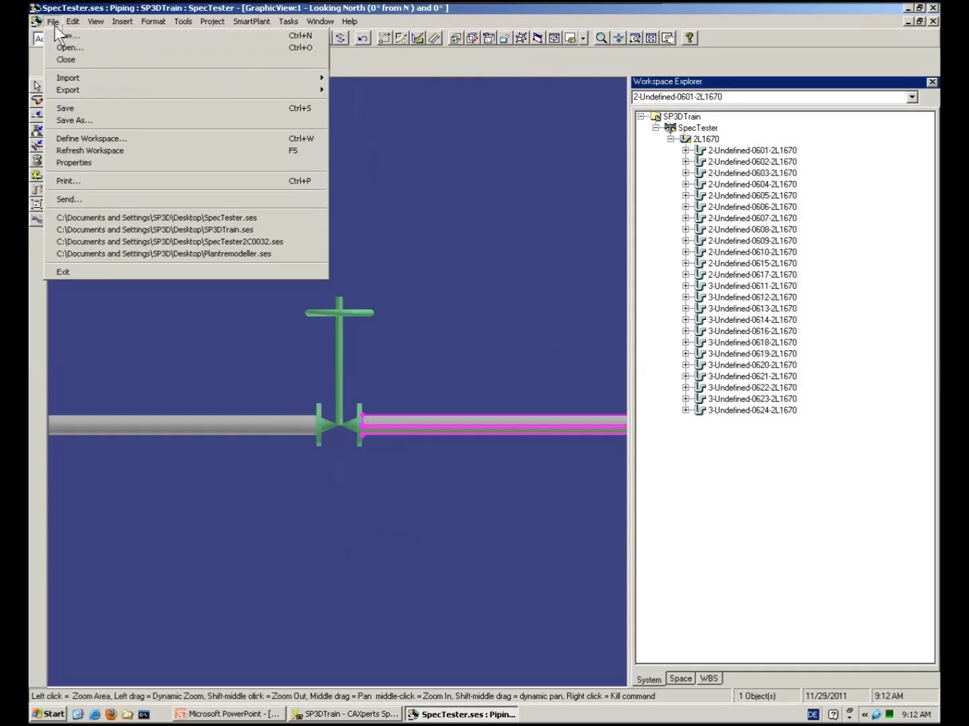
left_click(100, 267)
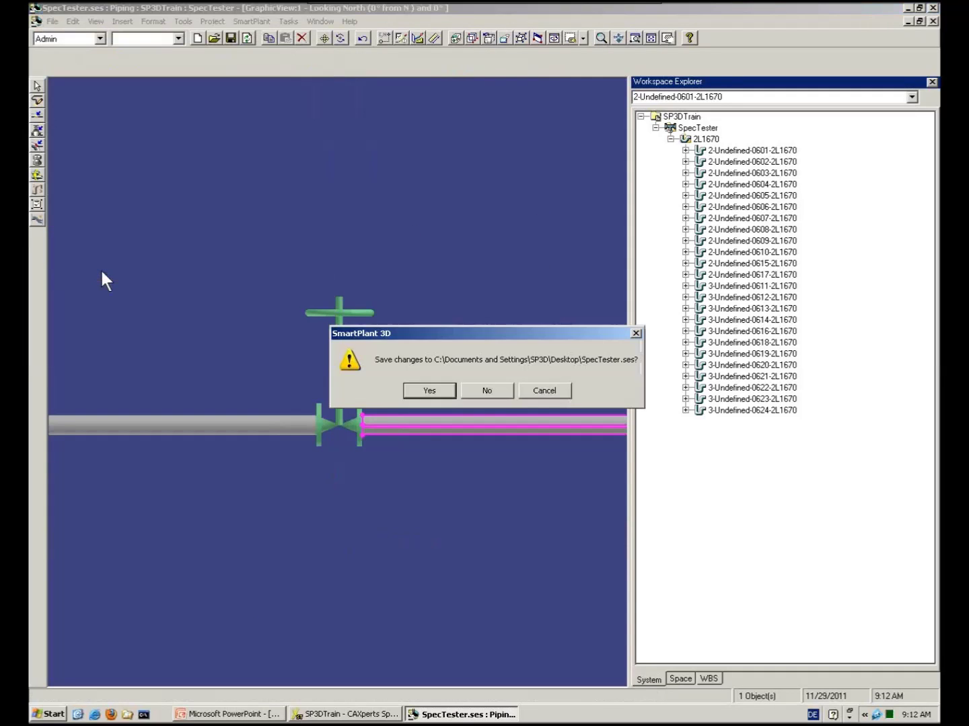
left_click(487, 391)
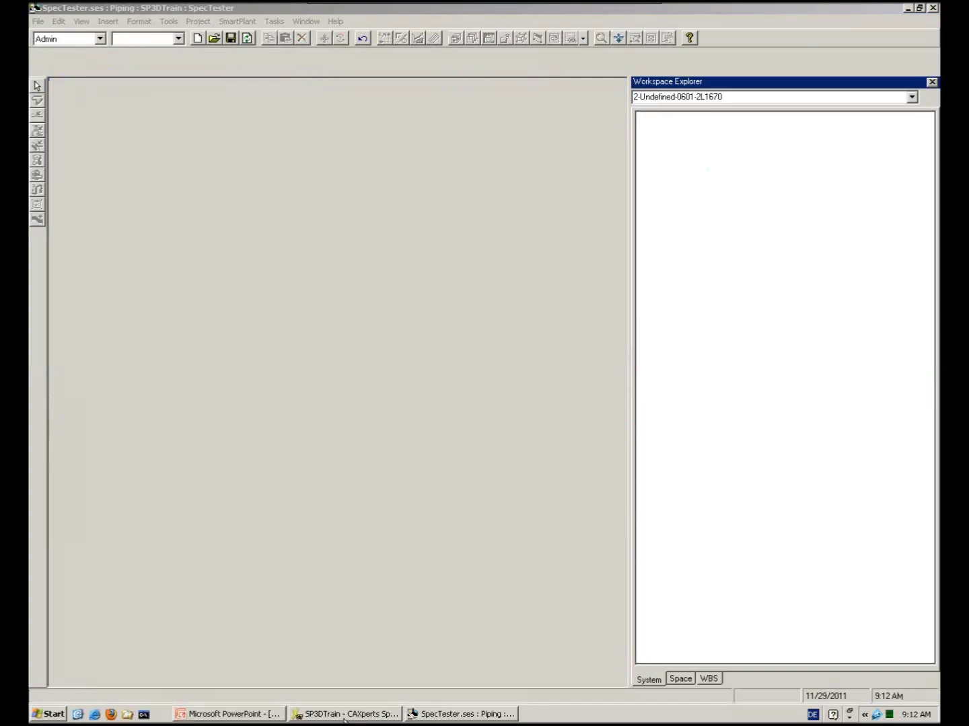
Switch to the PowerPoint presentation, highlight the word BulkloadGenerator on the slide, and minimize the presentation window
left_click(229, 715)
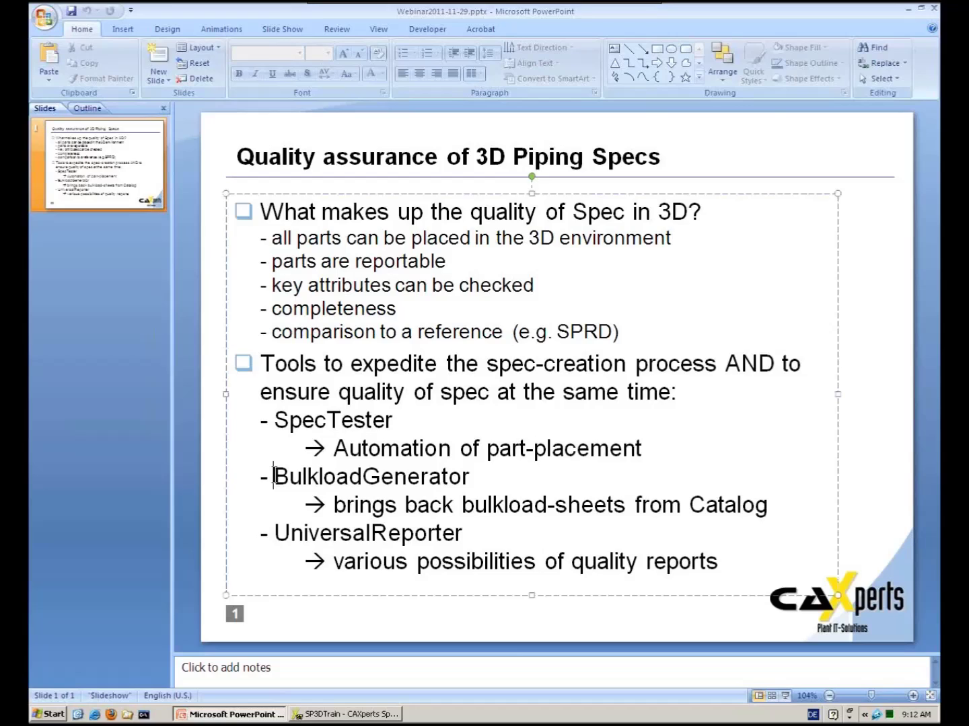
left_click_drag(273, 476, 472, 476)
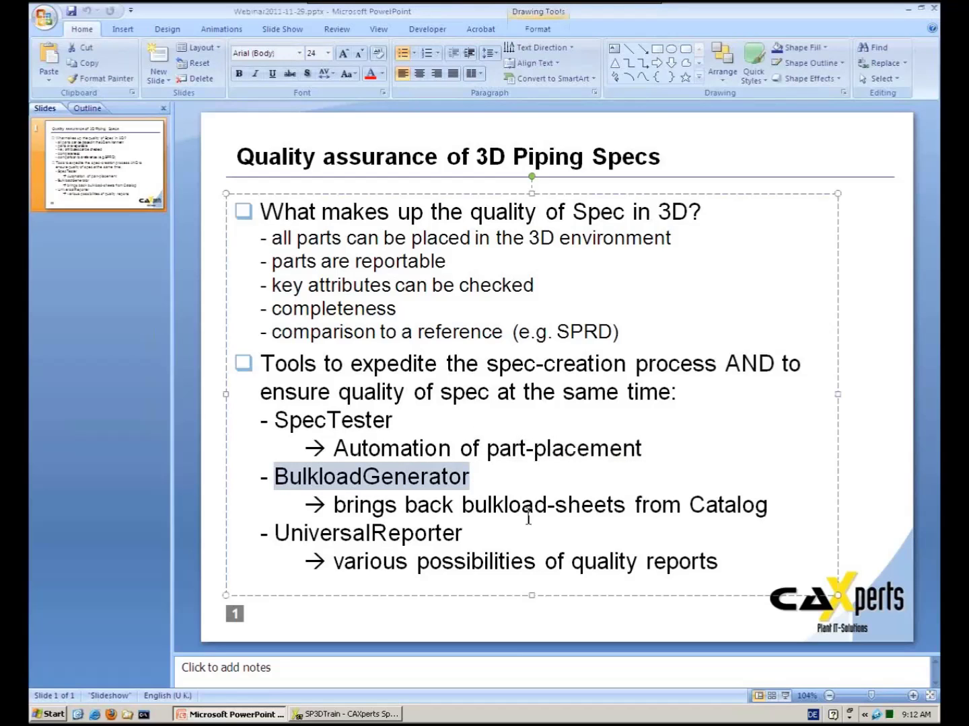
left_click(909, 8)
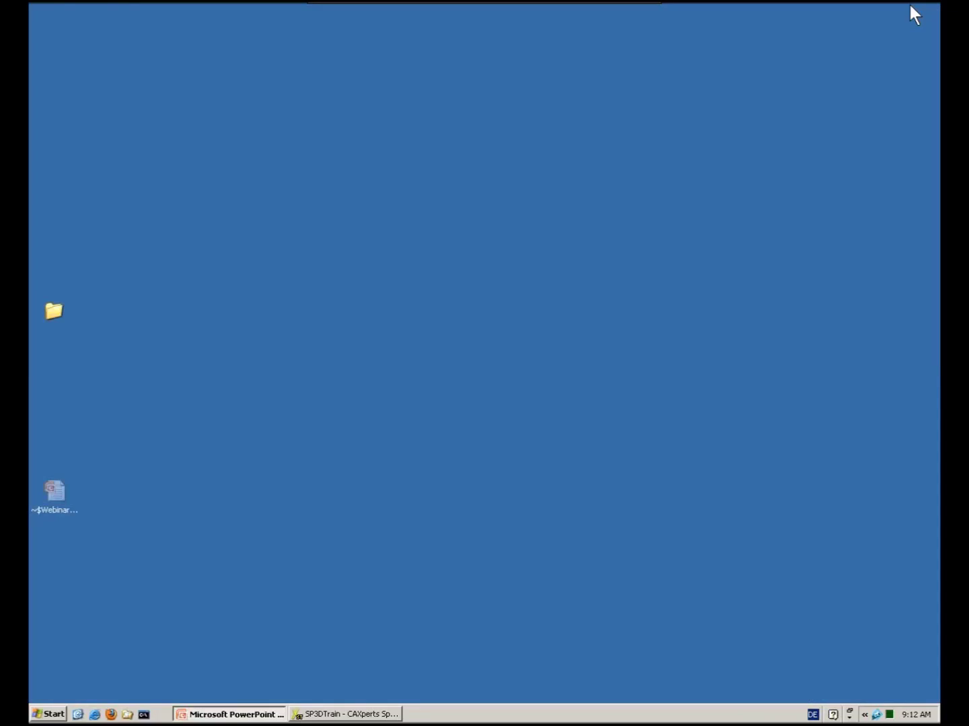
Launch BulkLoadGenerator and select the plant SP3DTrain
double_click(573, 236)
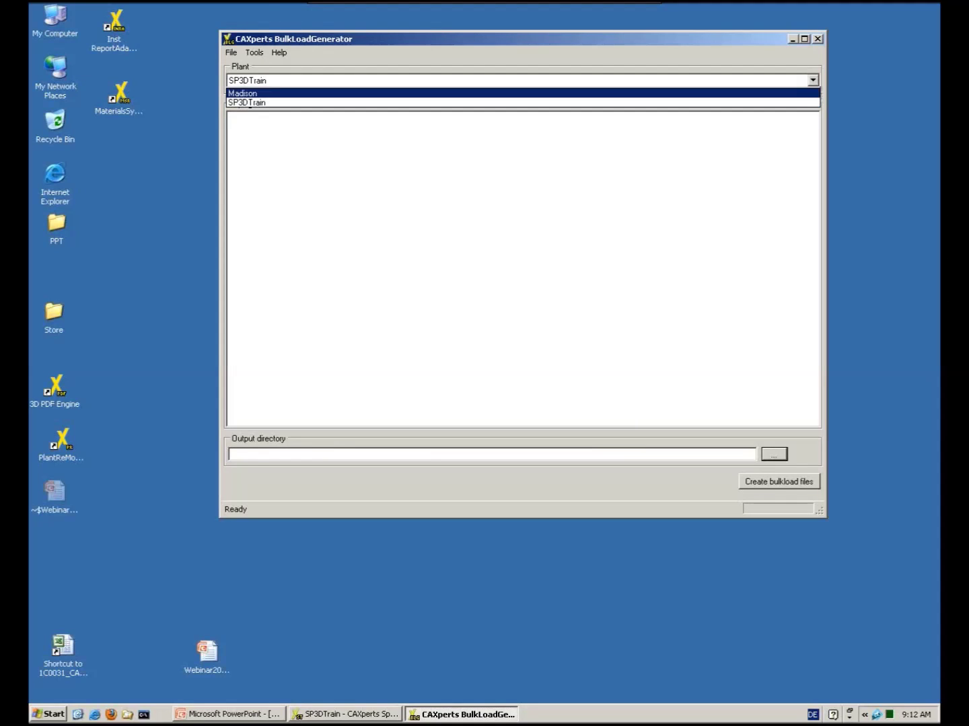
left_click(249, 103)
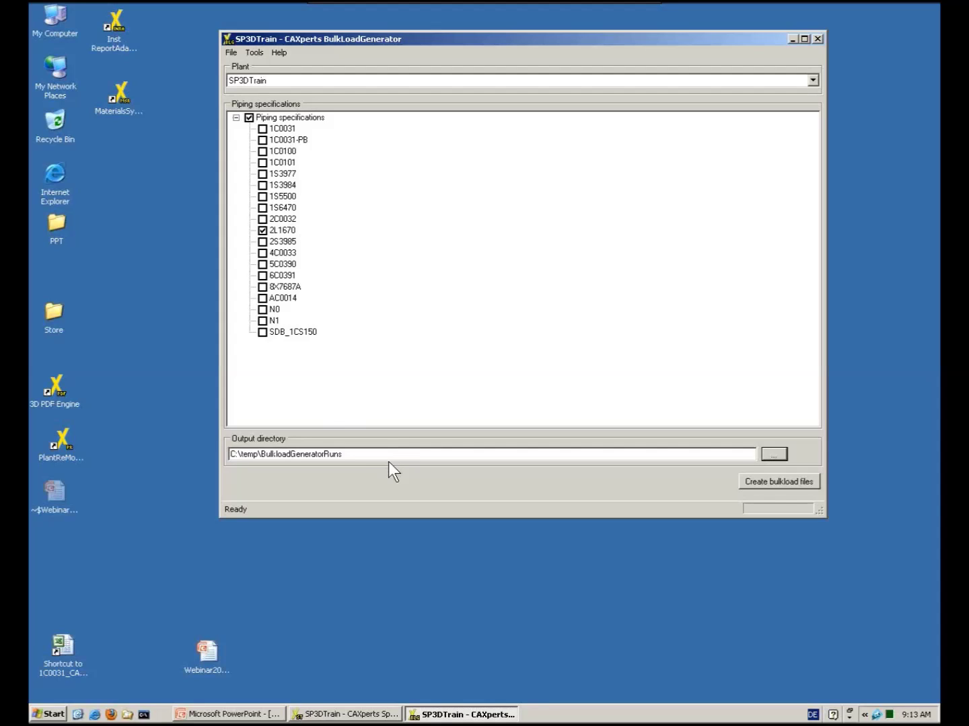
Copy the output directory path from BulkLoadGenerator and open C:\temp\BulkloadGeneratorRuns in a Windows Explorer window
left_click_drag(363, 456, 203, 455)
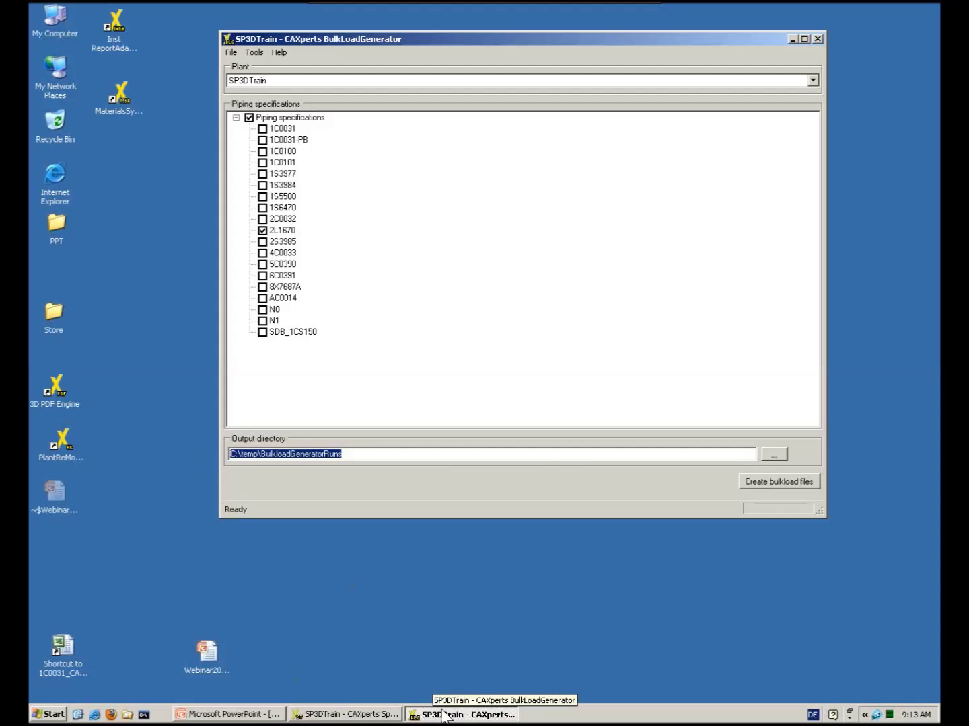
key("super+e")
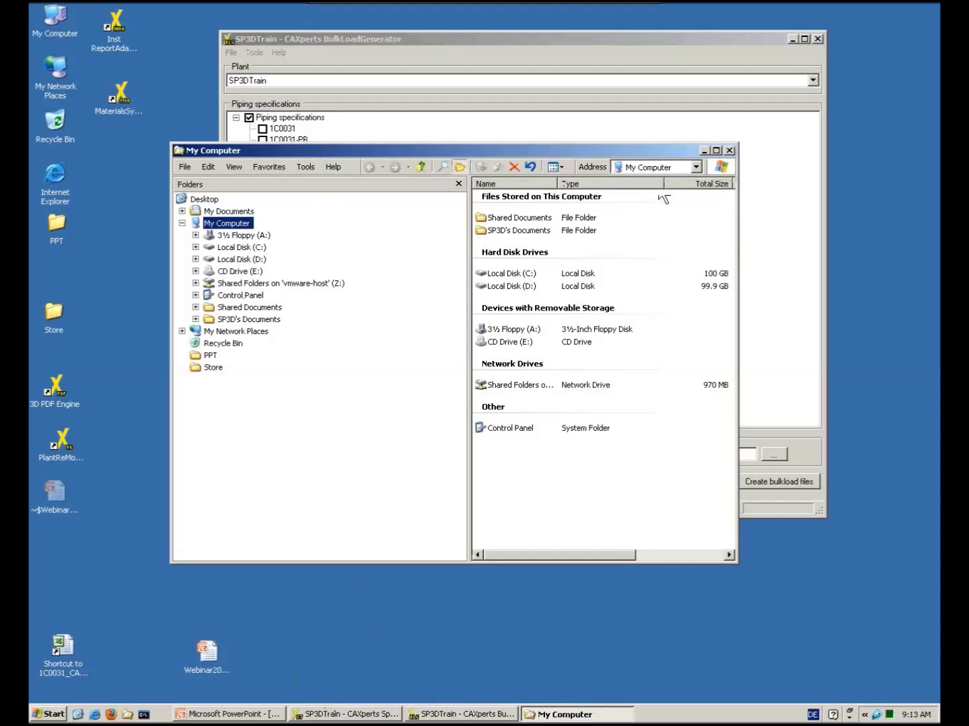
left_click(657, 166)
key("ctrl+v")
key("Return")
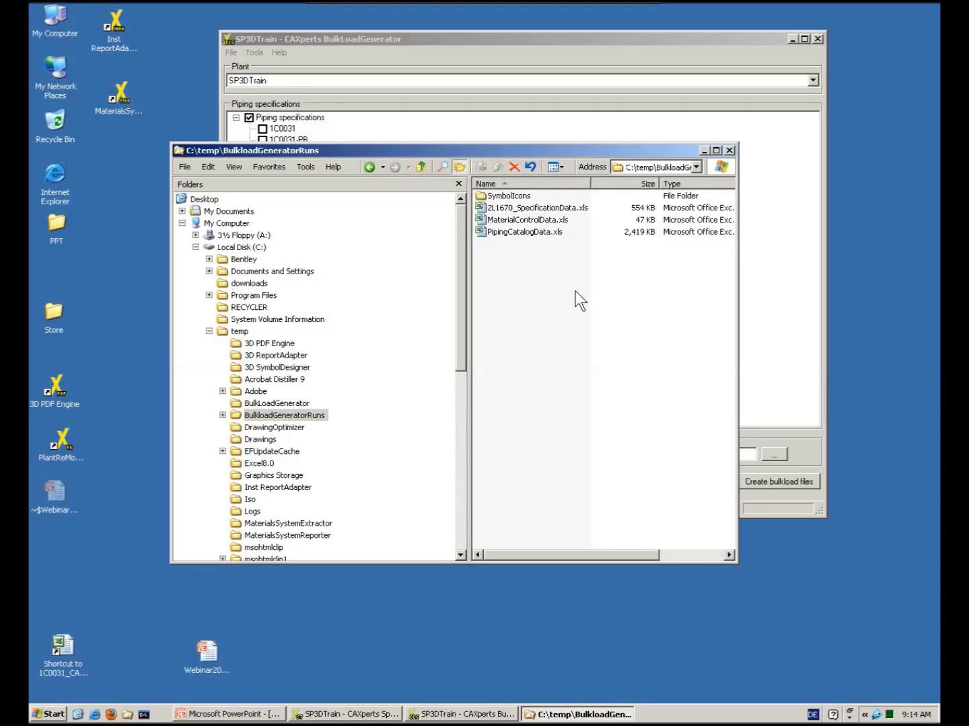
Open 2L1670_SpecificationData.xls in Excel and review the PipingMaterialsClassData, ServiceLimits and PipeBranch sheets
double_click(549, 209)
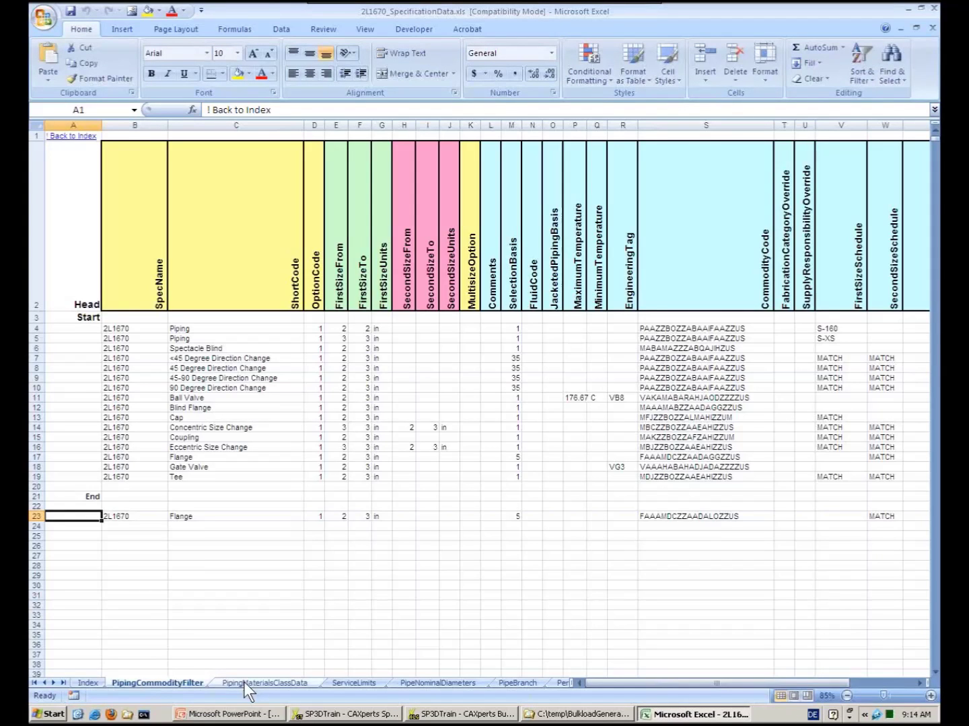
left_click(244, 681)
left_click(356, 681)
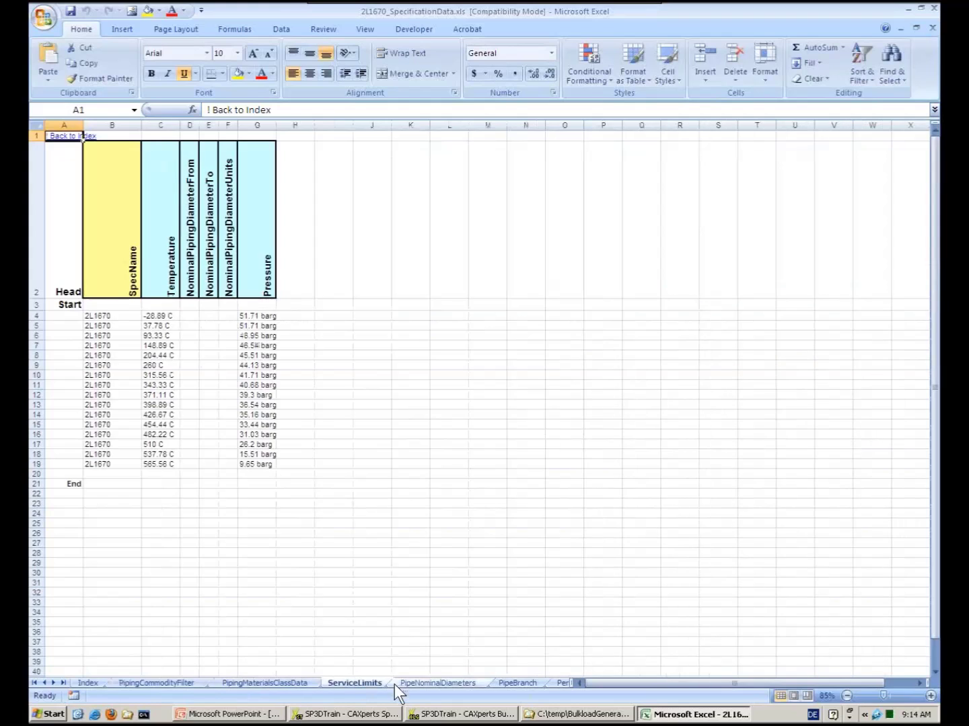
left_click(506, 684)
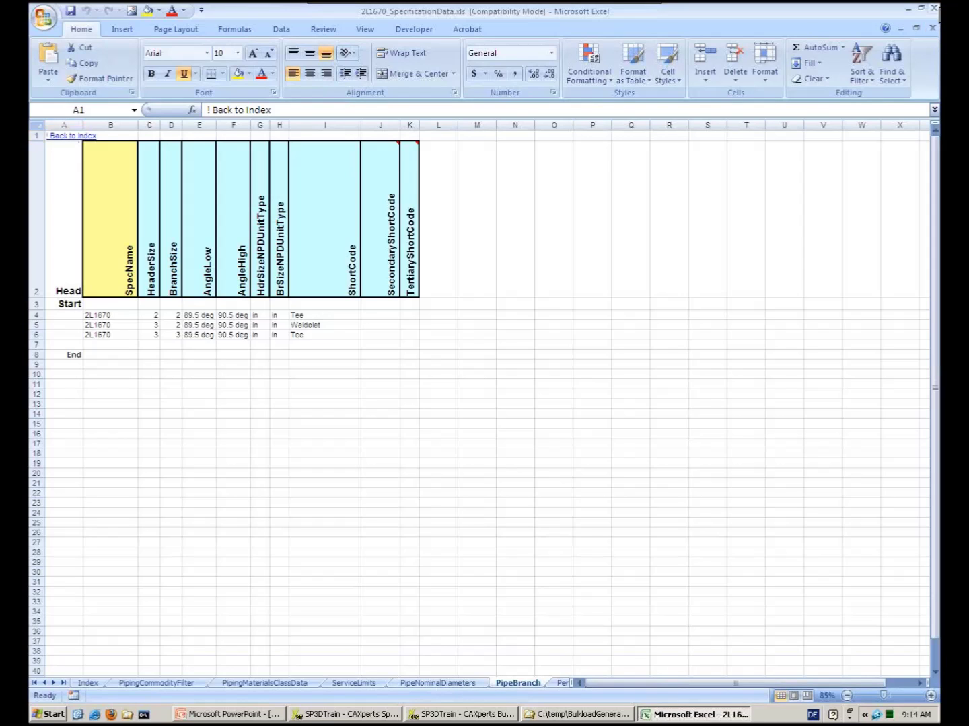
Close the specification workbook, the BulkloadGeneratorRuns folder and BulkLoadGenerator
left_click(934, 8)
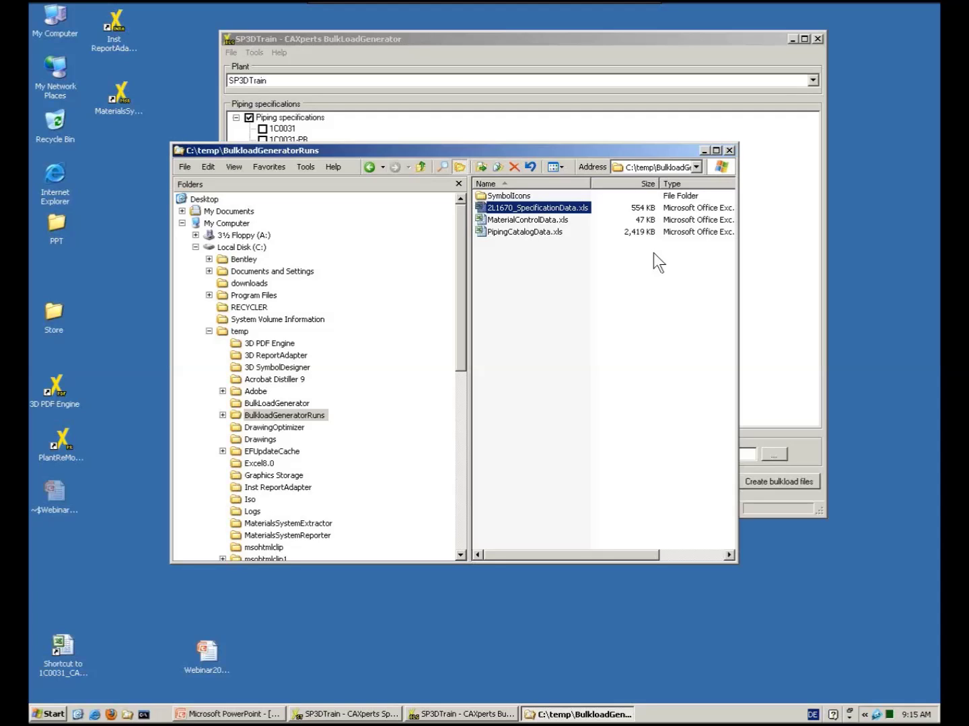
left_click(728, 151)
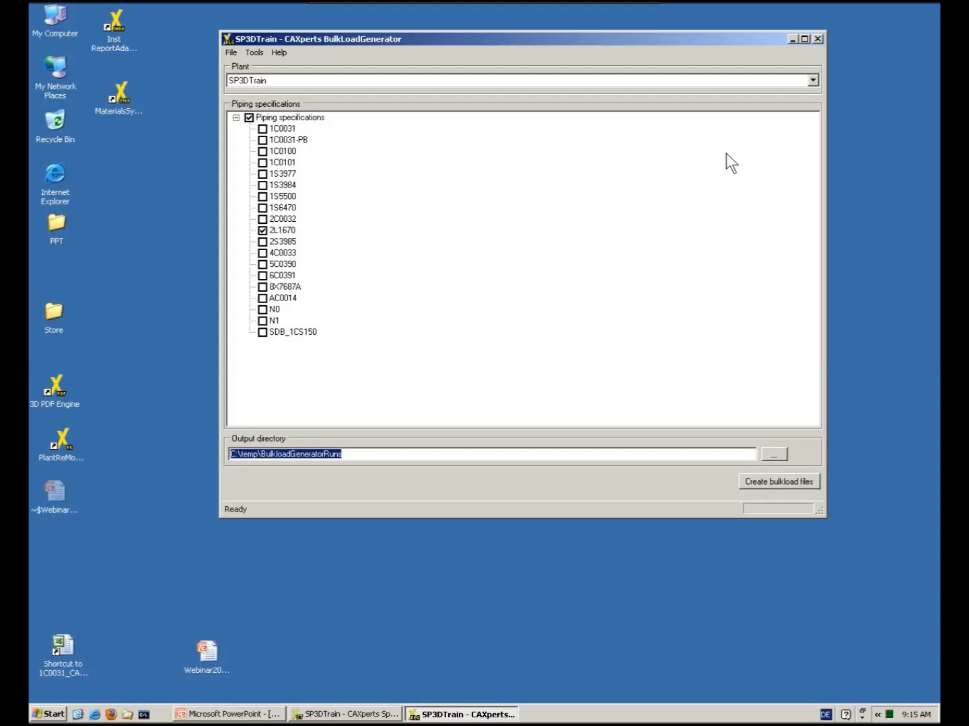
left_click(818, 39)
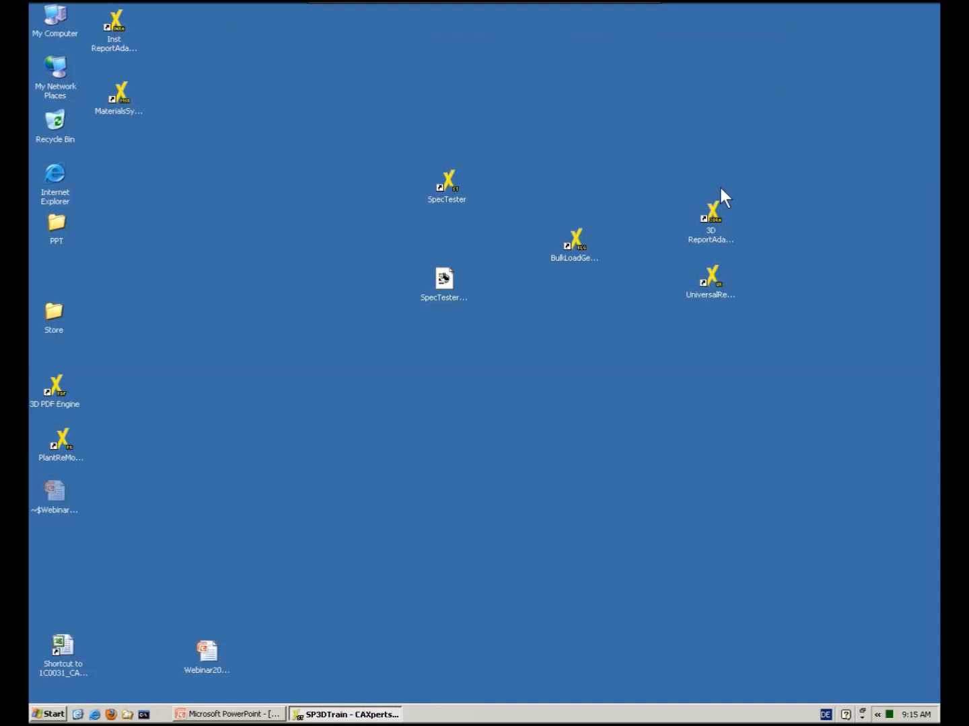
Present the quality assurance slide from the PowerPoint presentation as a slide show, end the show, and minimize the presentation window
left_click(205, 715)
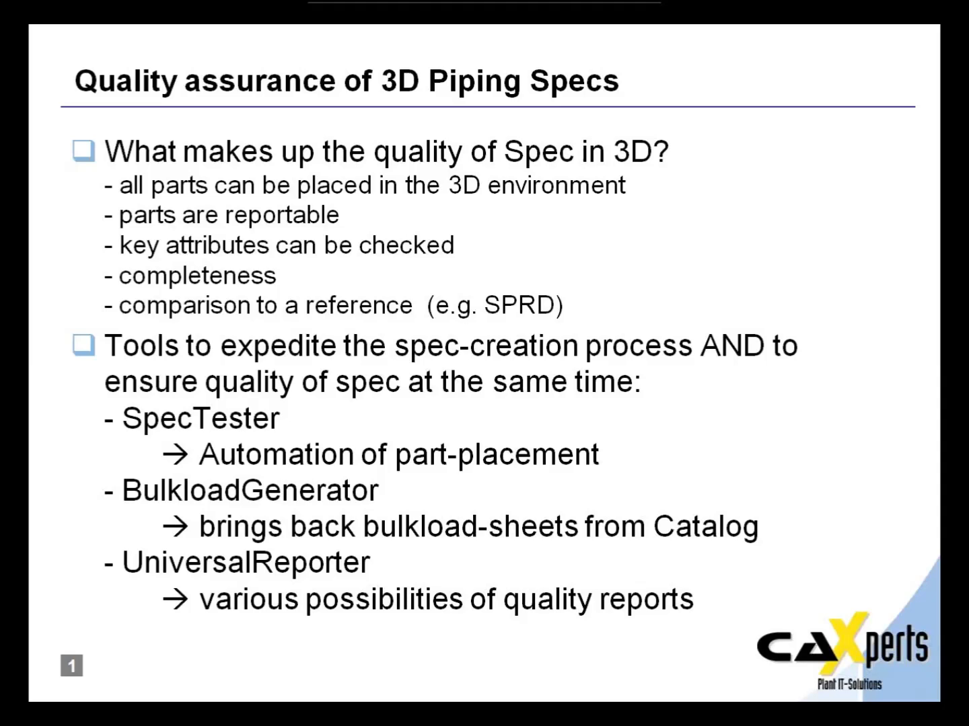
left_click(348, 597)
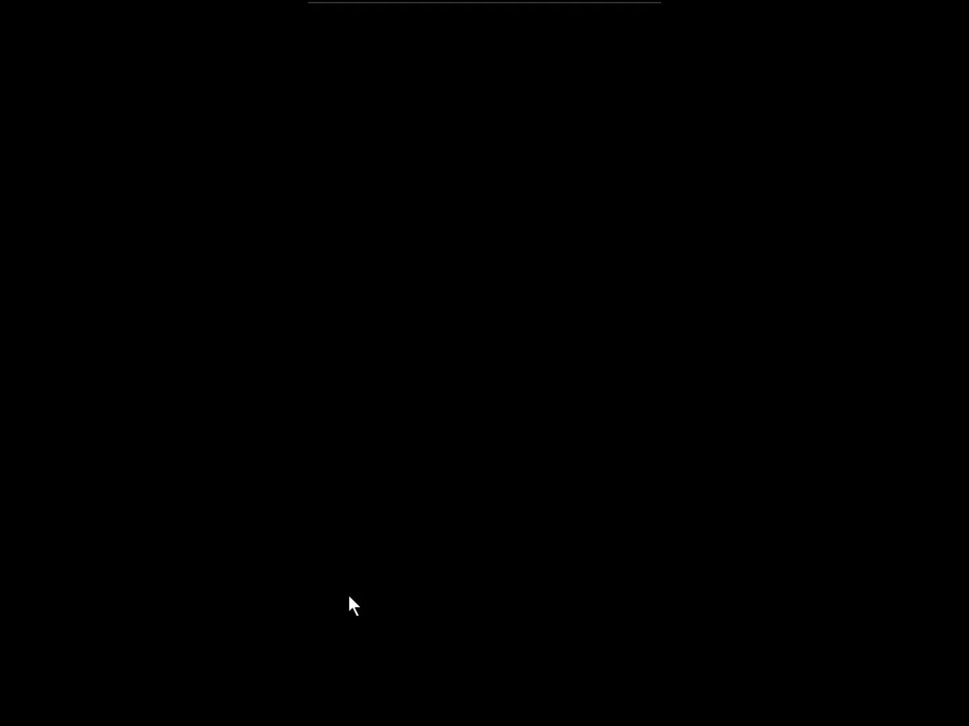
left_click(347, 598)
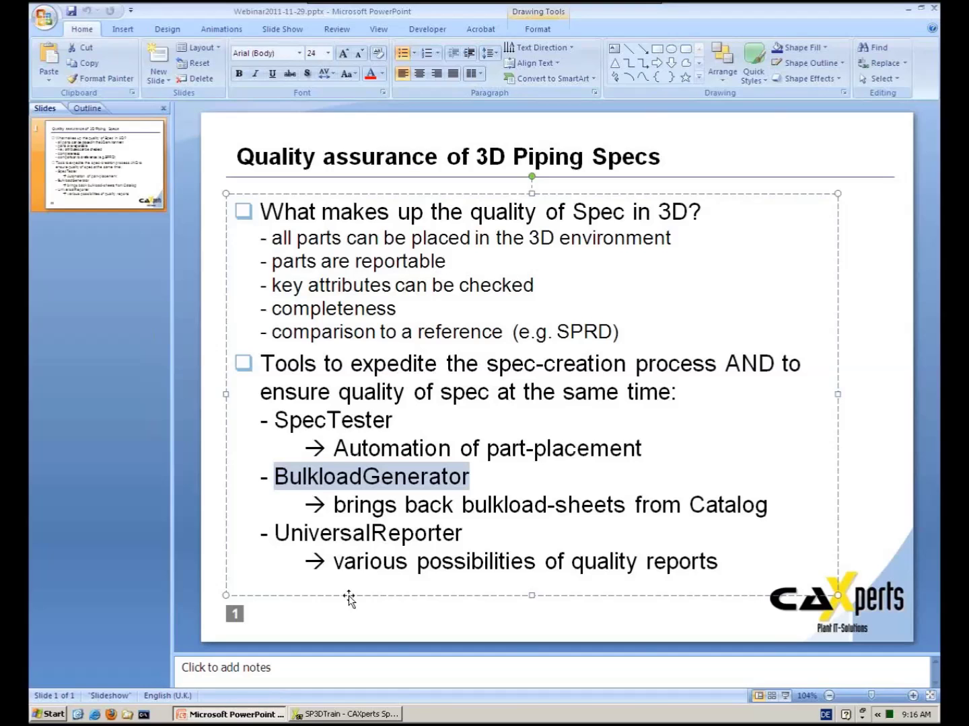
left_click(906, 10)
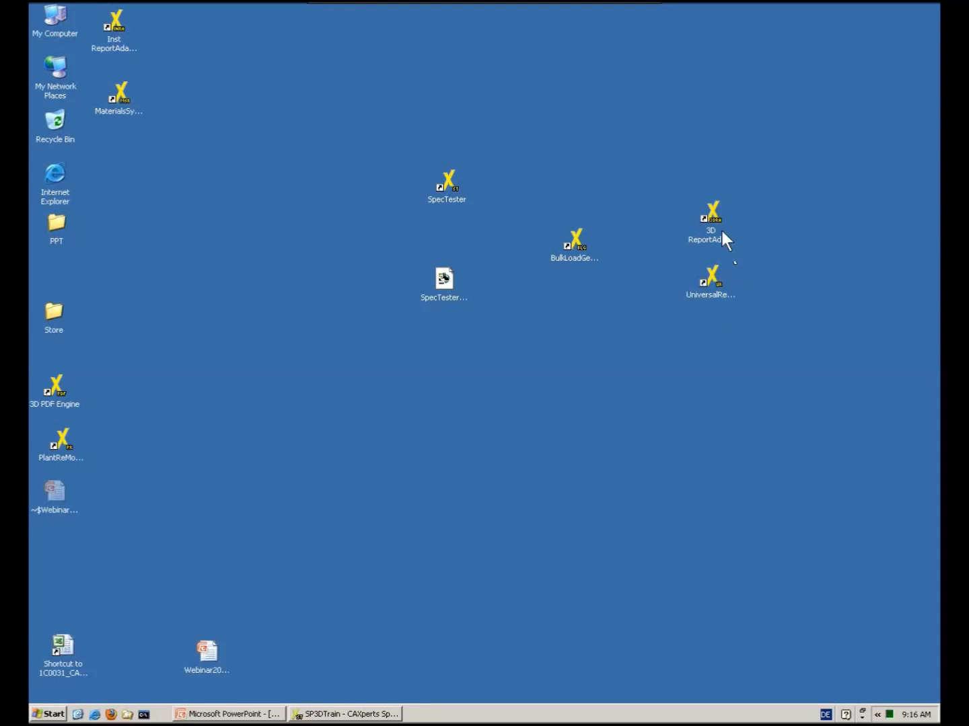
Move the 3D ReportAdapter desktop shortcut beside the UniversalReporter shortcut and launch 3D ReportAdapter
left_click_drag(741, 234, 822, 296)
left_click(853, 379)
left_click(821, 302)
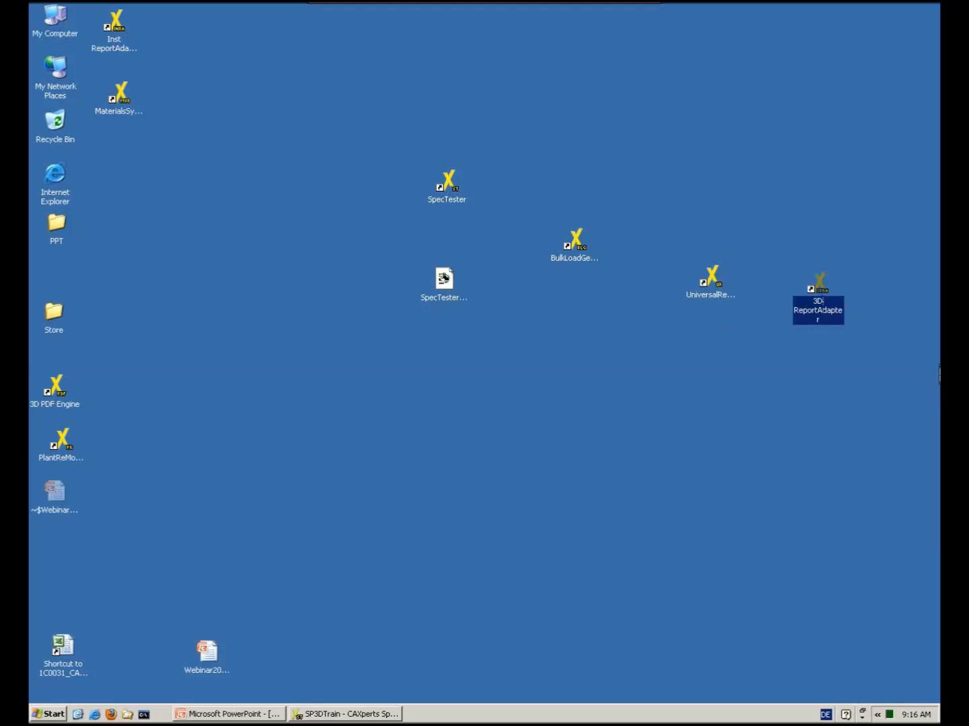
double_click(821, 304)
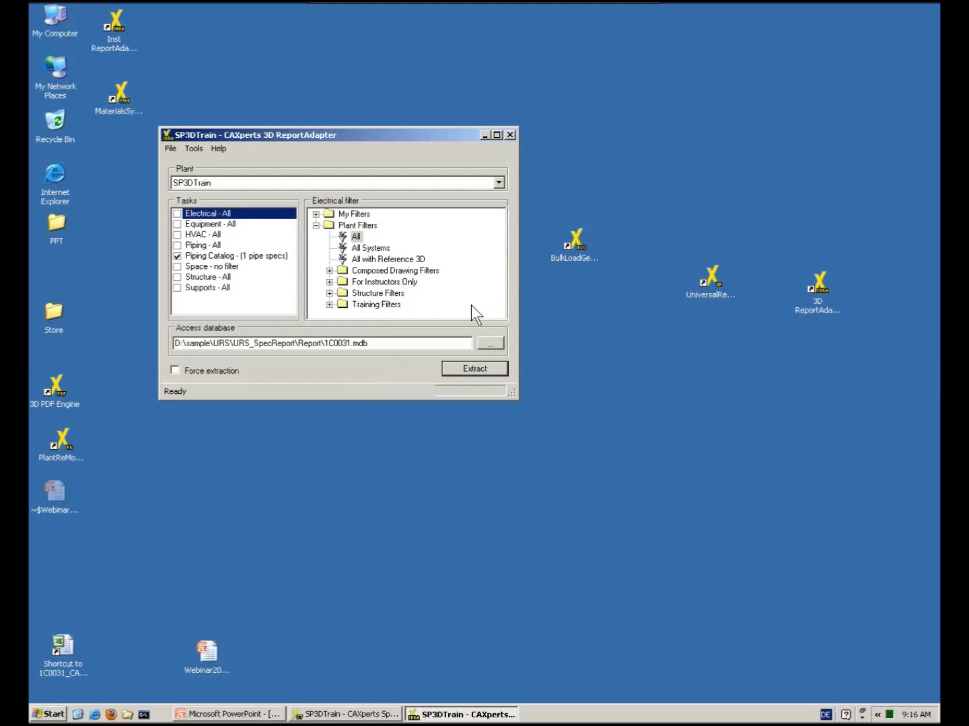
Examine the filters offered for the Piping Catalog, HVAC and Equipment tasks
left_click(213, 256)
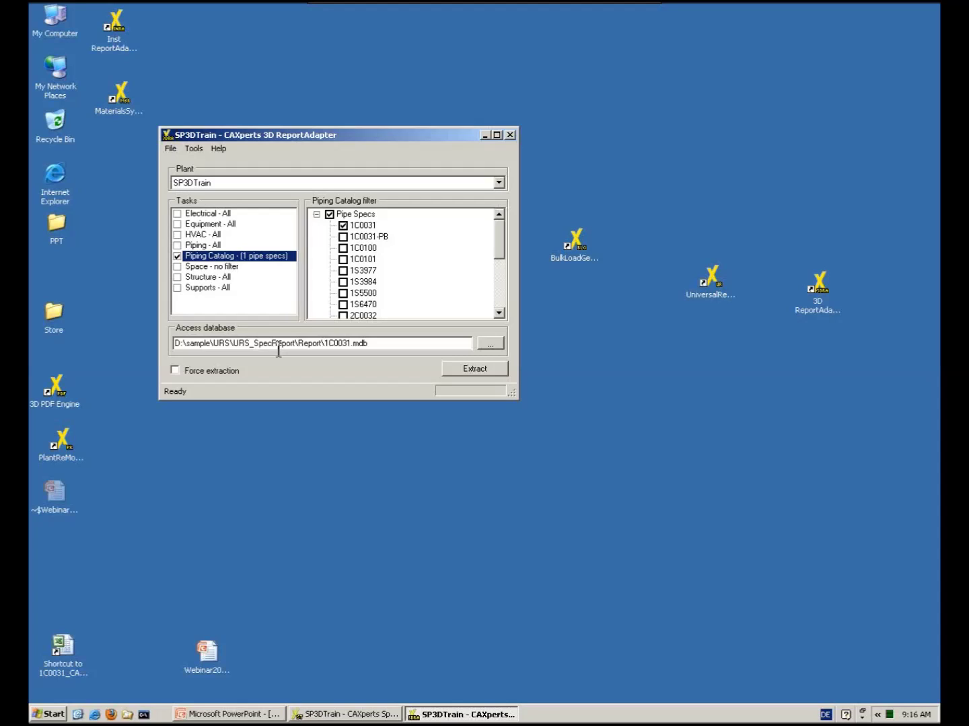
left_click(205, 235)
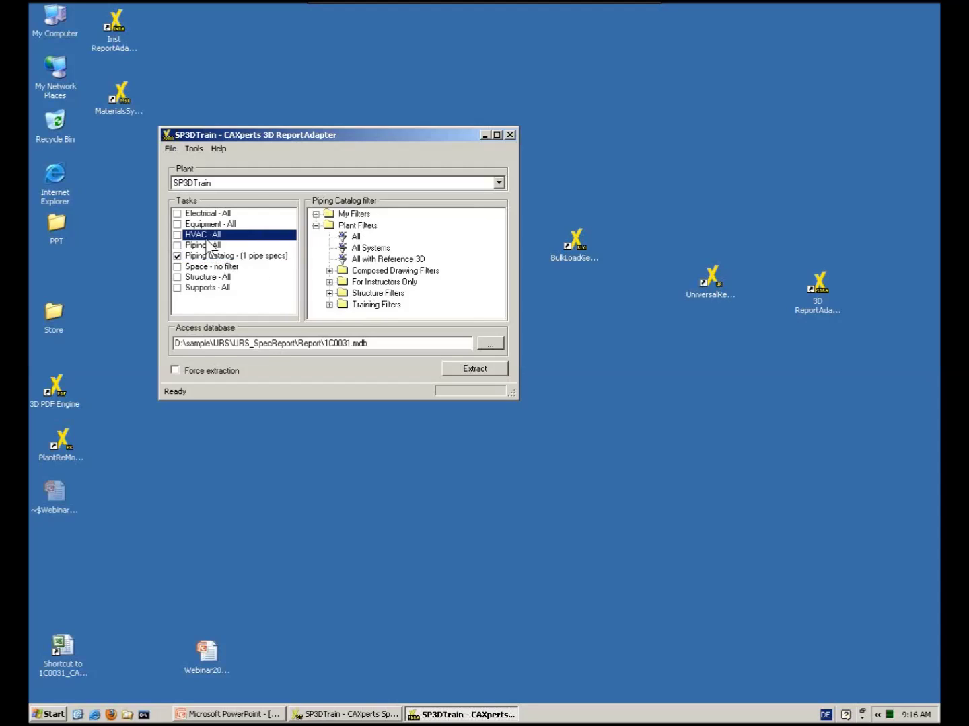
left_click(207, 224)
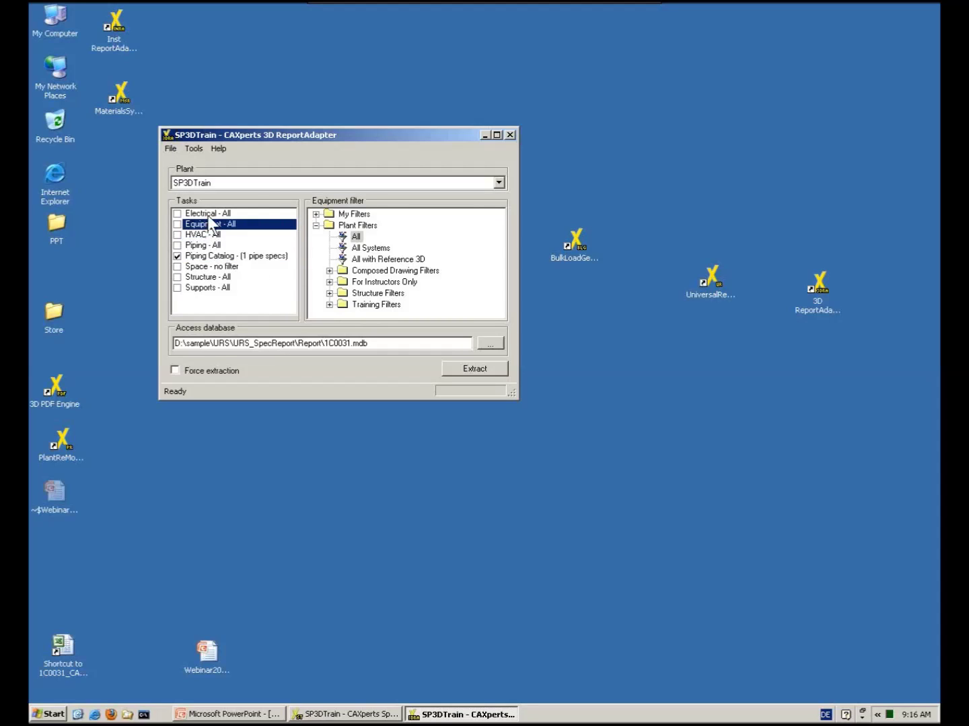
Extract Piping Catalog data for pipe spec 1C0031 to the Access database D:\sample\URS\URS_SpecReport\Report\1C0031.mdb
left_click(196, 258)
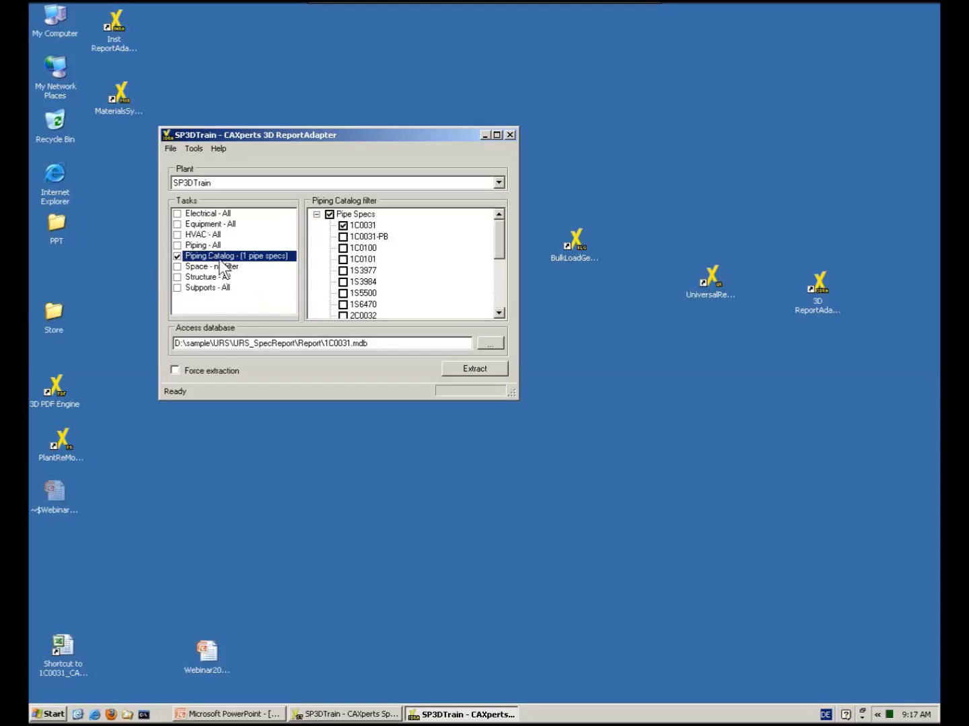
left_click(364, 228)
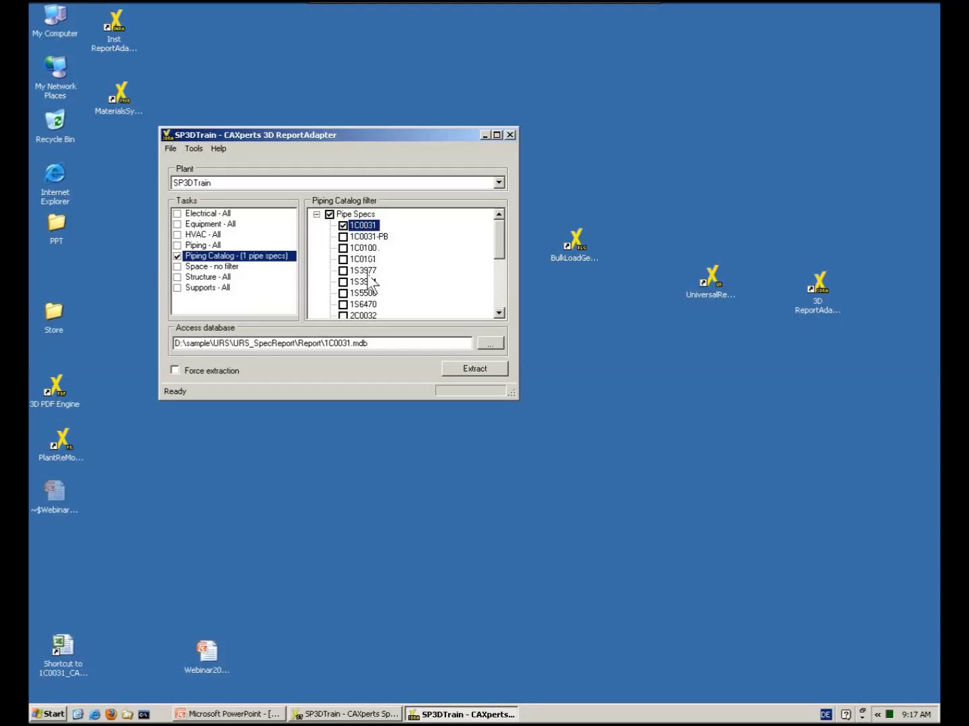
left_click_drag(379, 340, 138, 336)
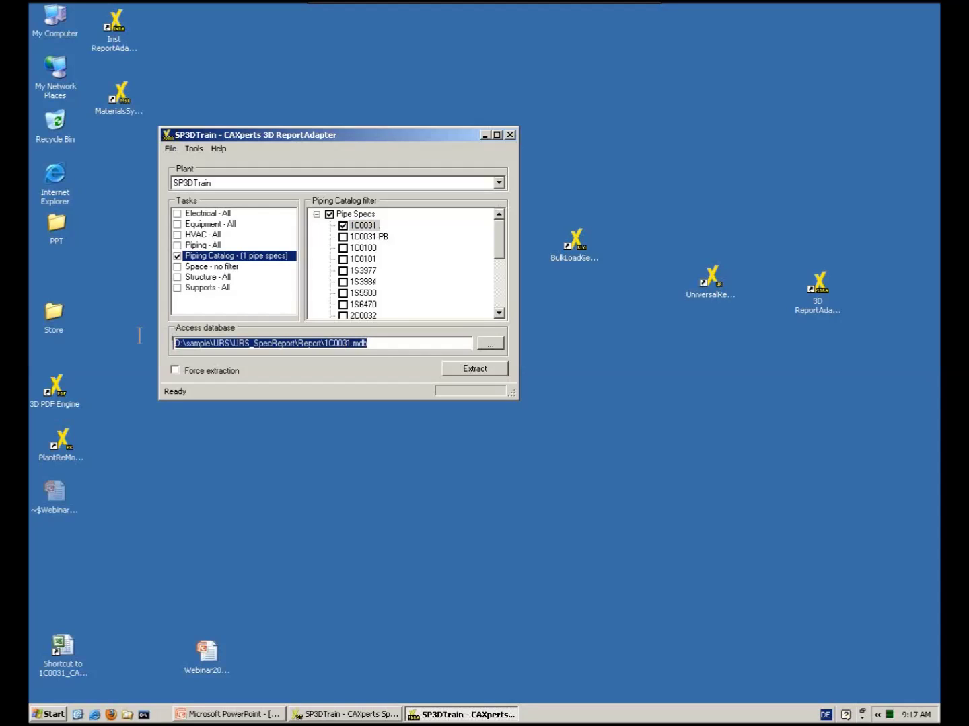
left_click(486, 373)
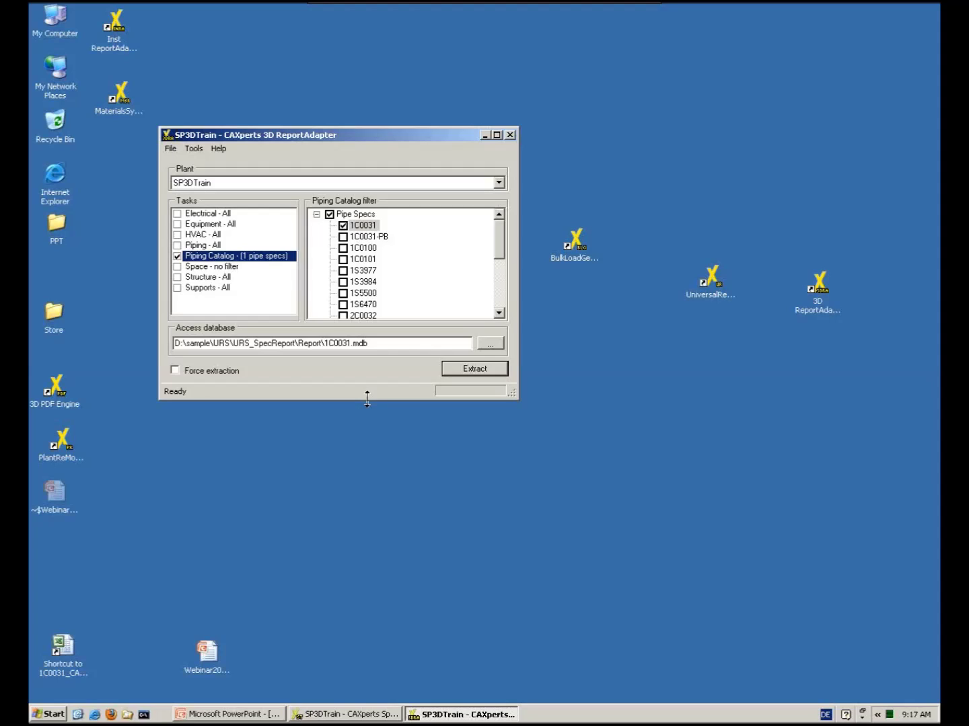
Launch UniversalReporter from its desktop shortcut
left_click(713, 282)
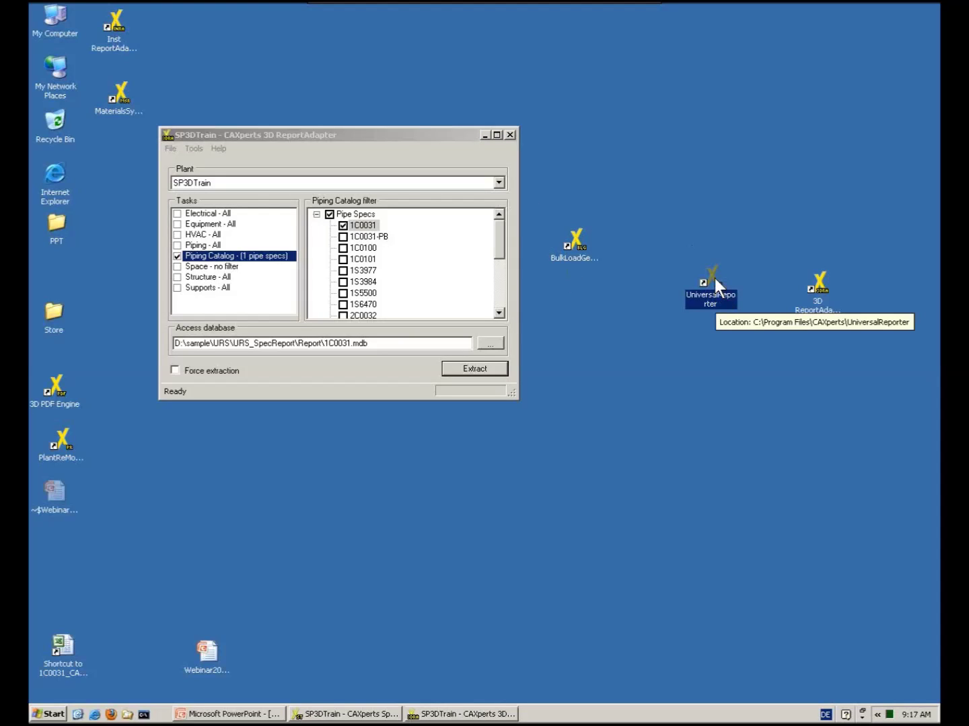
key("Return")
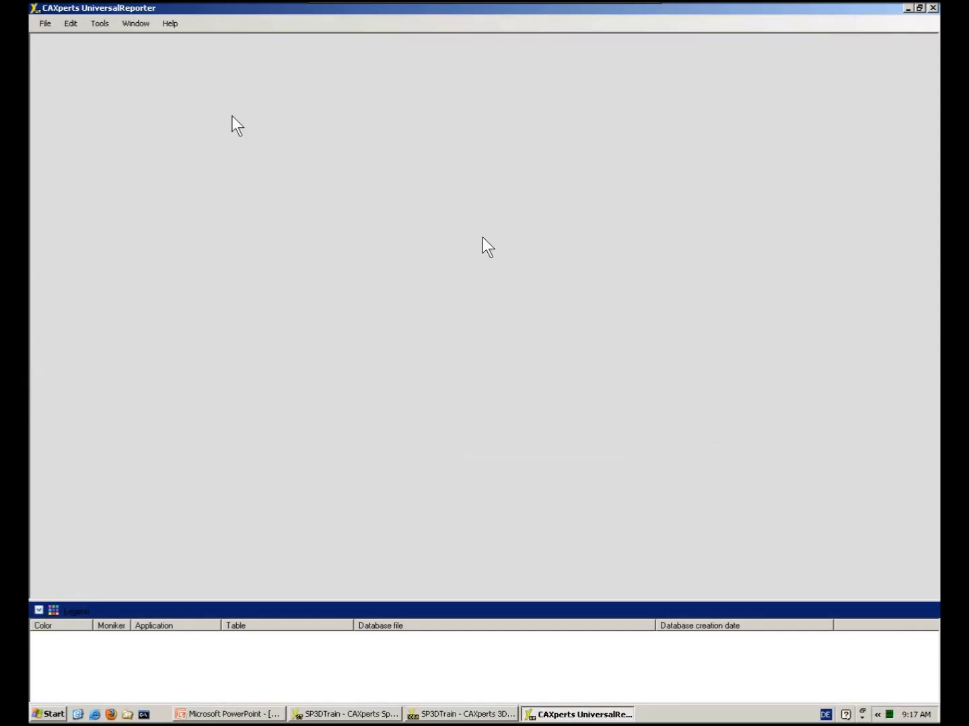
Open the recent project 1C0031.mdb and narrow the attribute list to give the record grid more width
left_click(39, 25)
mouse_move(103, 58)
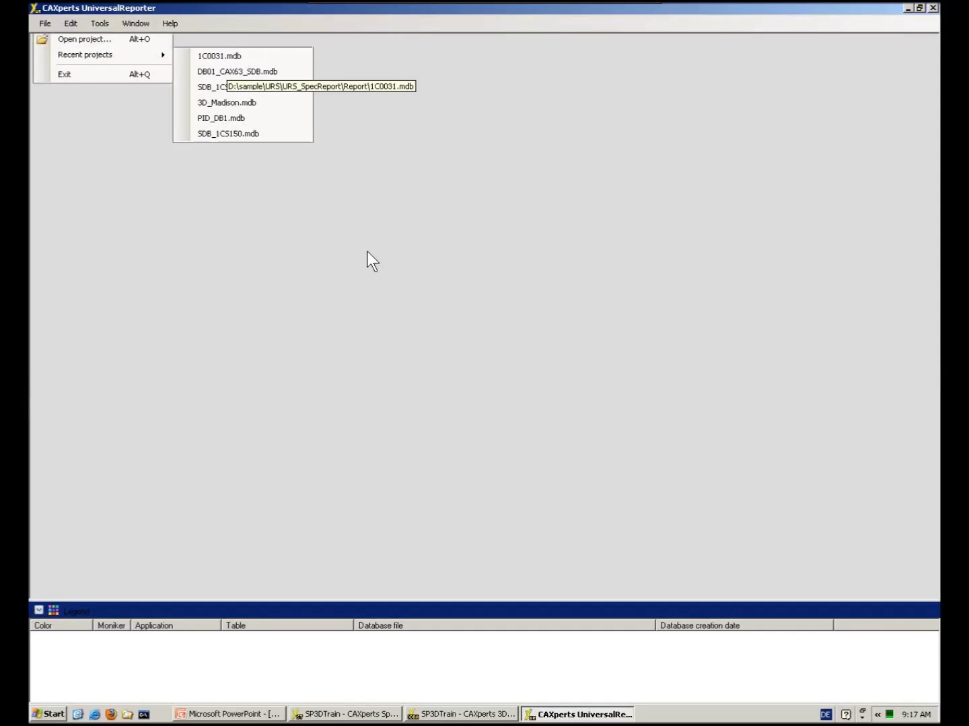
key("Return")
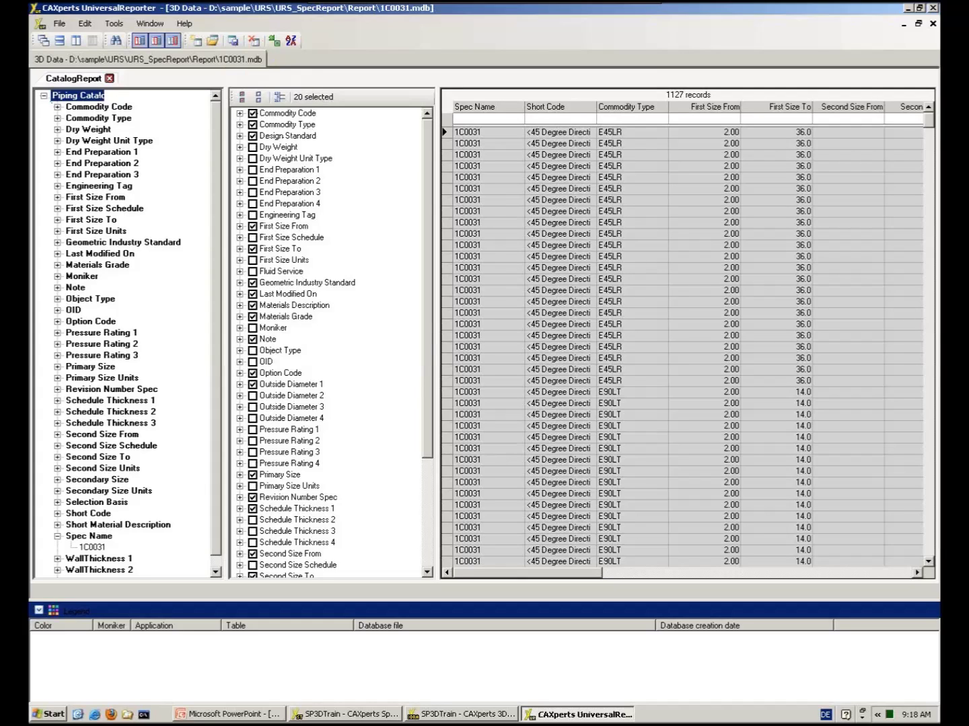
left_click_drag(428, 364, 444, 285)
left_click_drag(436, 215, 368, 230)
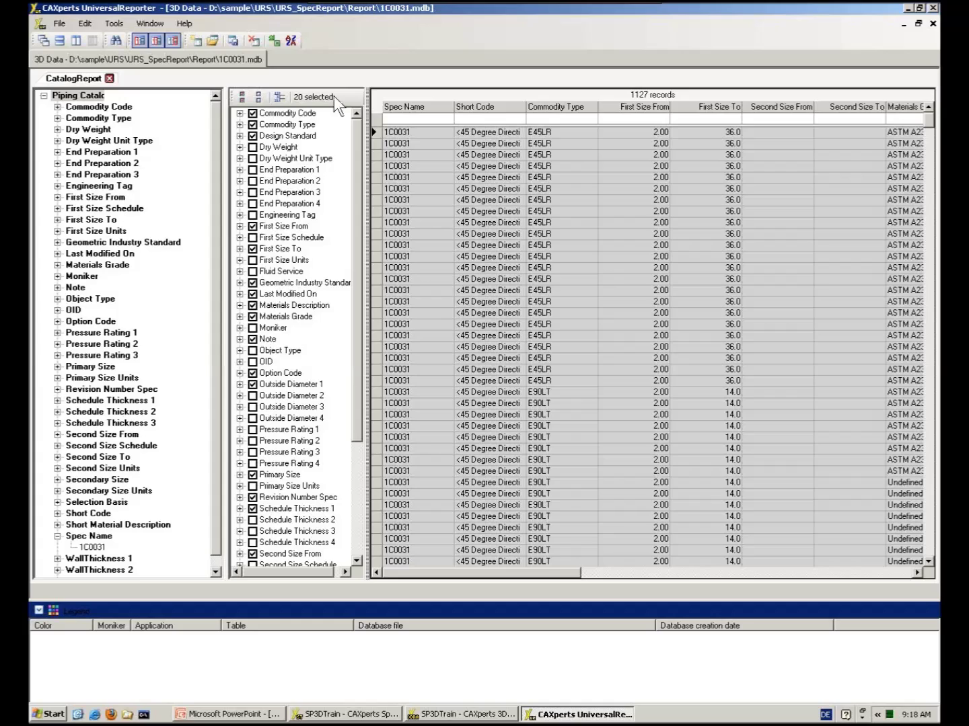
Open the Excel report template SpecReport_simple.xlsx for editing, review its placeholder columns, and close it
left_click(272, 40)
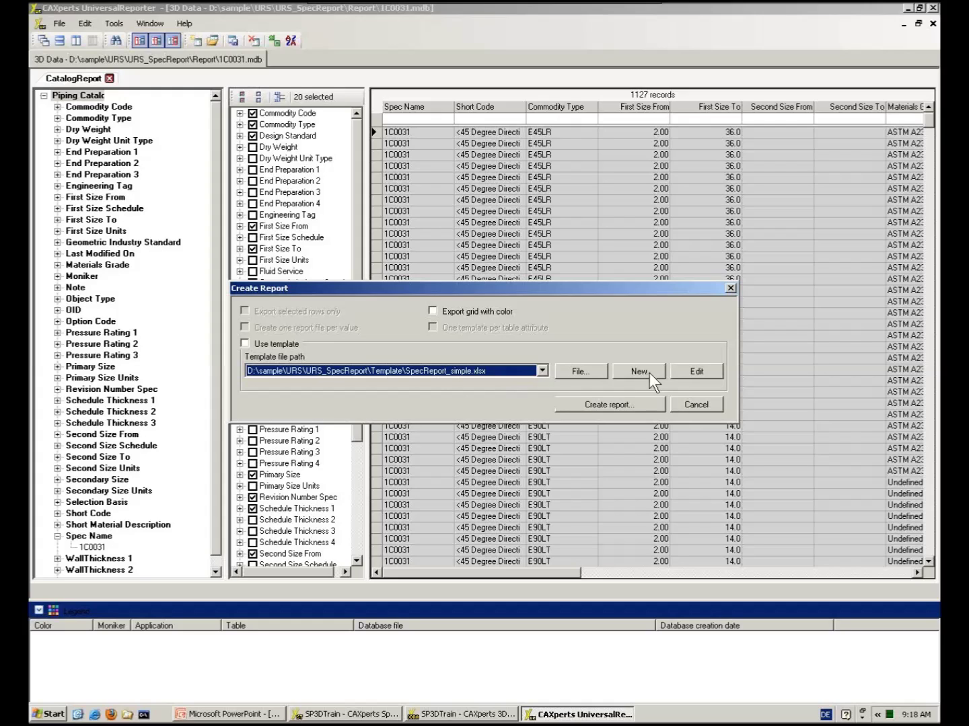
left_click(693, 374)
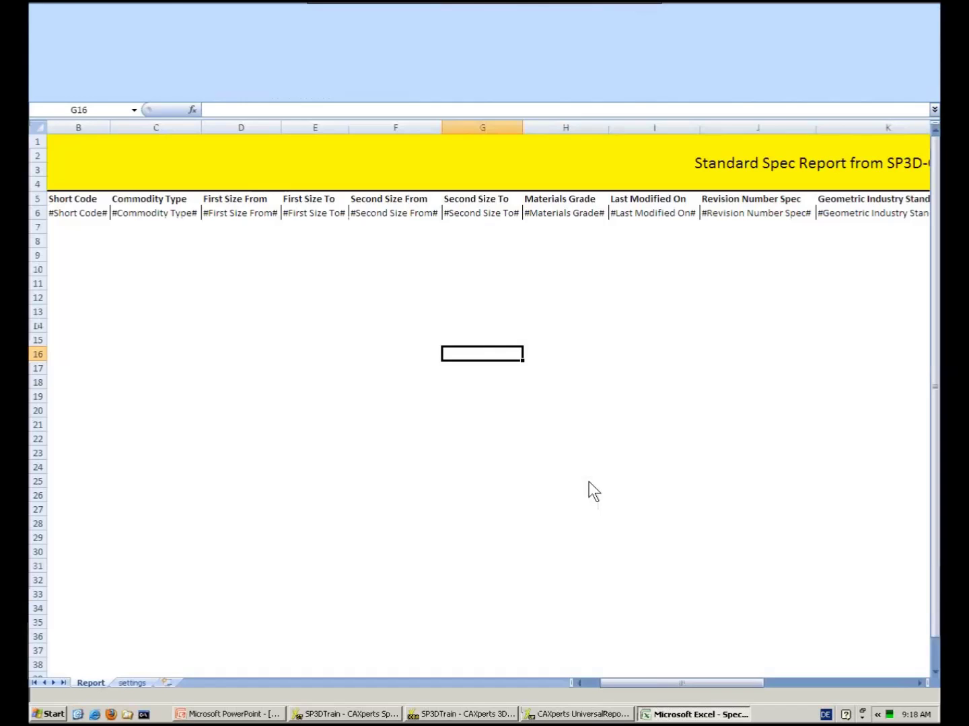
mouse_move(628, 681)
left_mouse_down()
mouse_move(771, 685)
mouse_move(602, 682)
left_mouse_up()
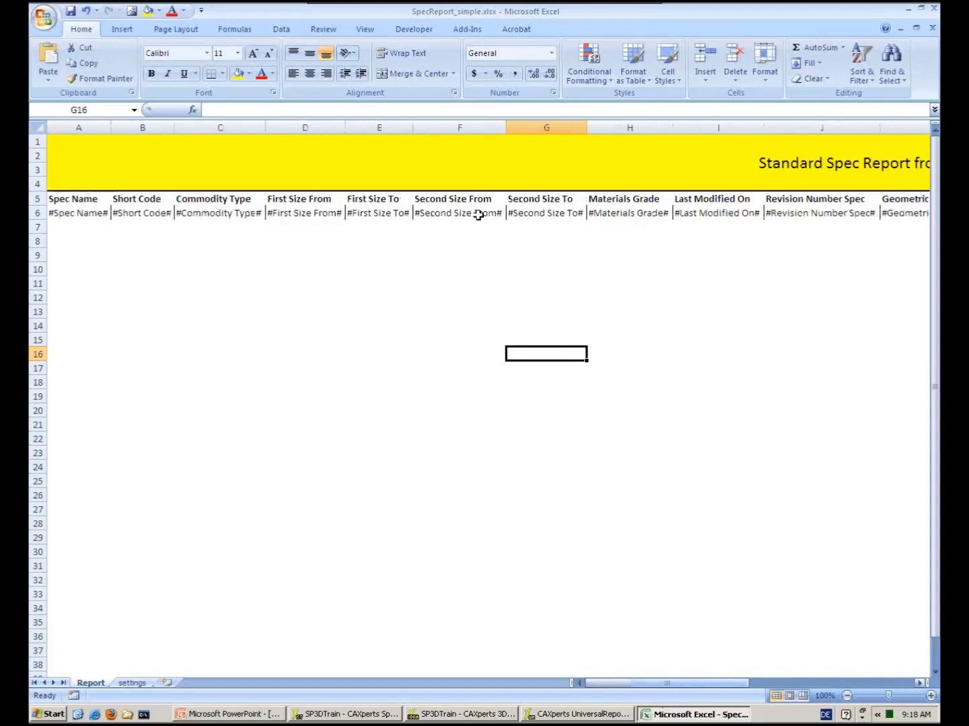
left_click(936, 8)
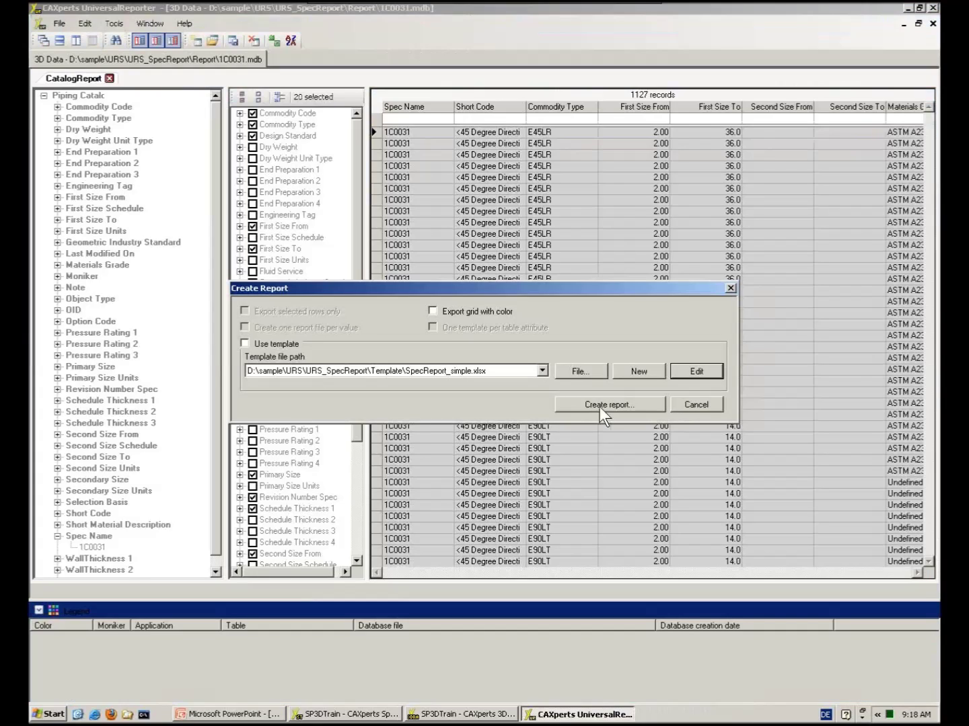
Create an Excel report without a template, saved as 1C0031_2011-11-29_091836, and decline to show it
left_click(600, 407)
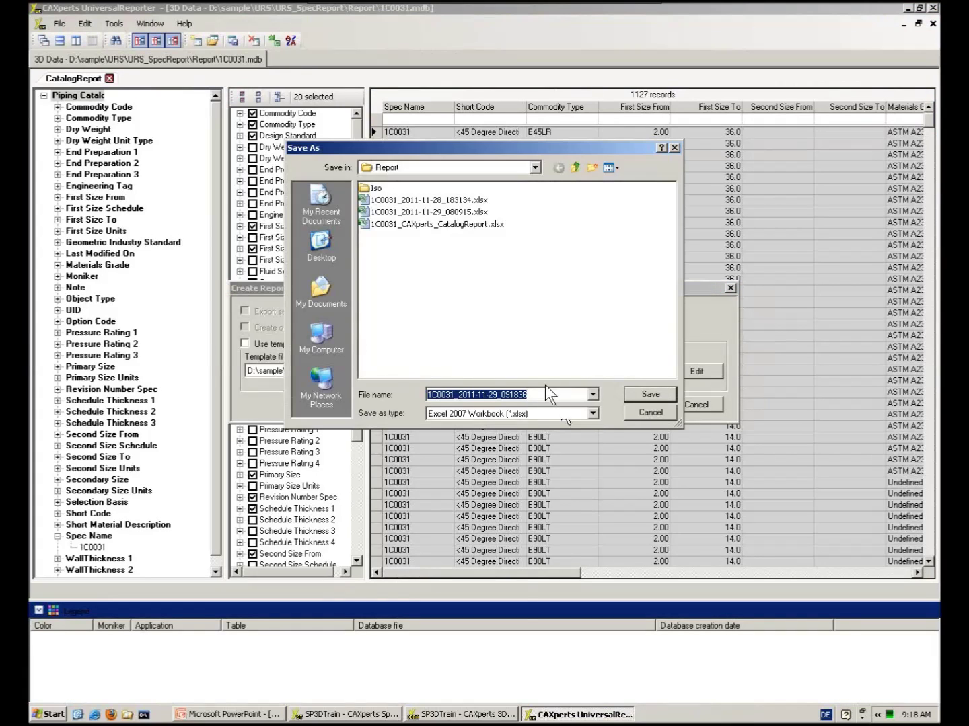
left_click(646, 396)
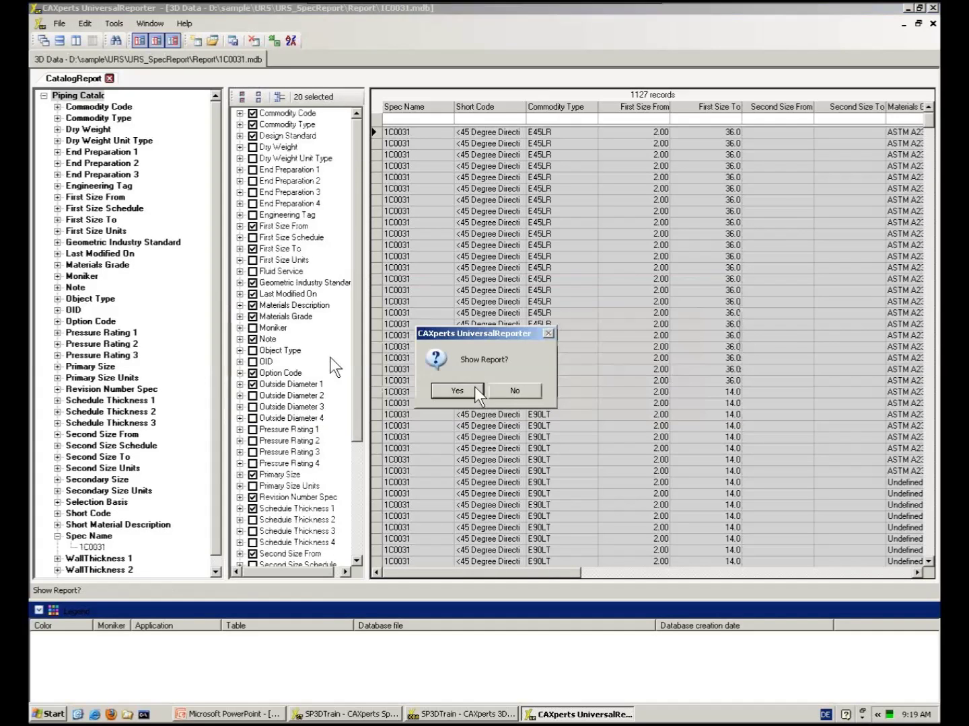
left_click(499, 392)
Create an Excel report using the template SpecReport_simple.xlsx, save it as 1C0031_2011-11-29_091912.xlsx, and show it
left_click(274, 41)
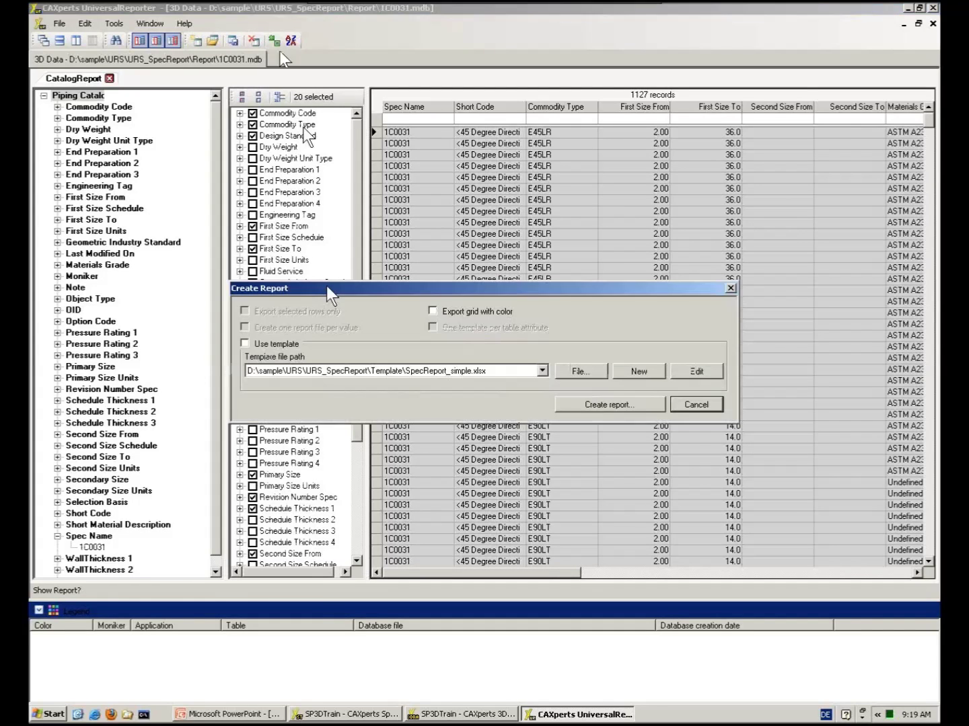
left_click(245, 343)
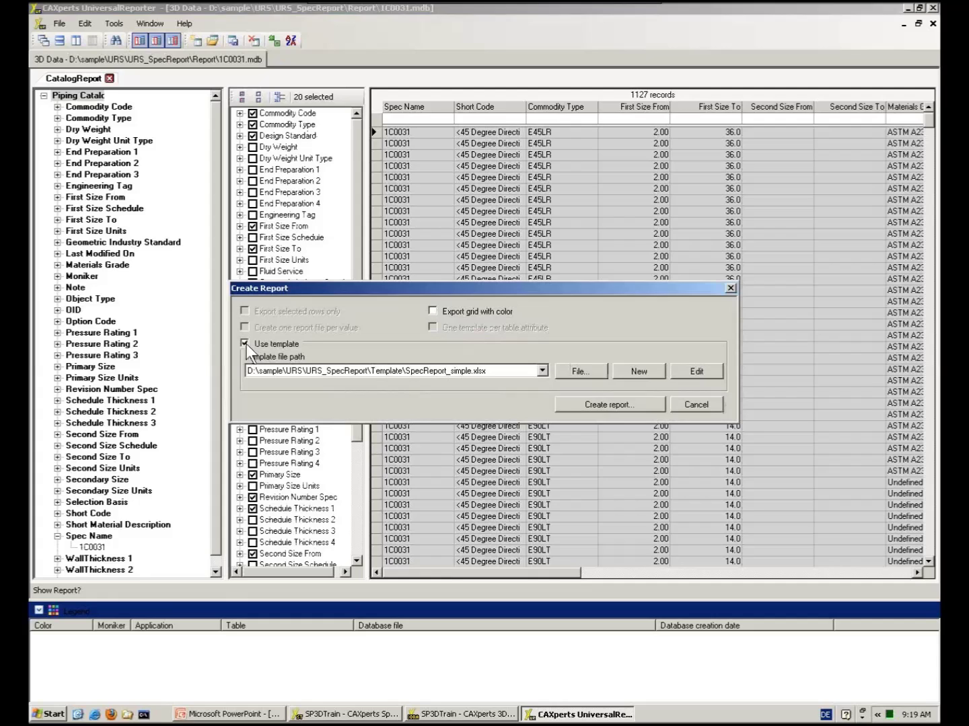
left_click(608, 403)
left_click(648, 395)
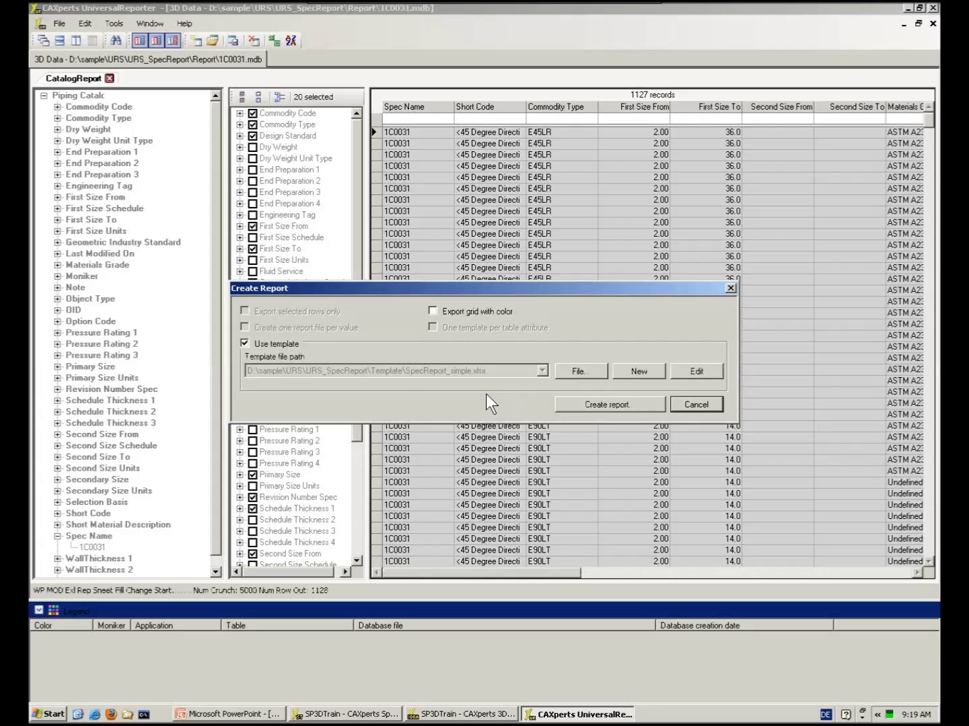
left_click(452, 390)
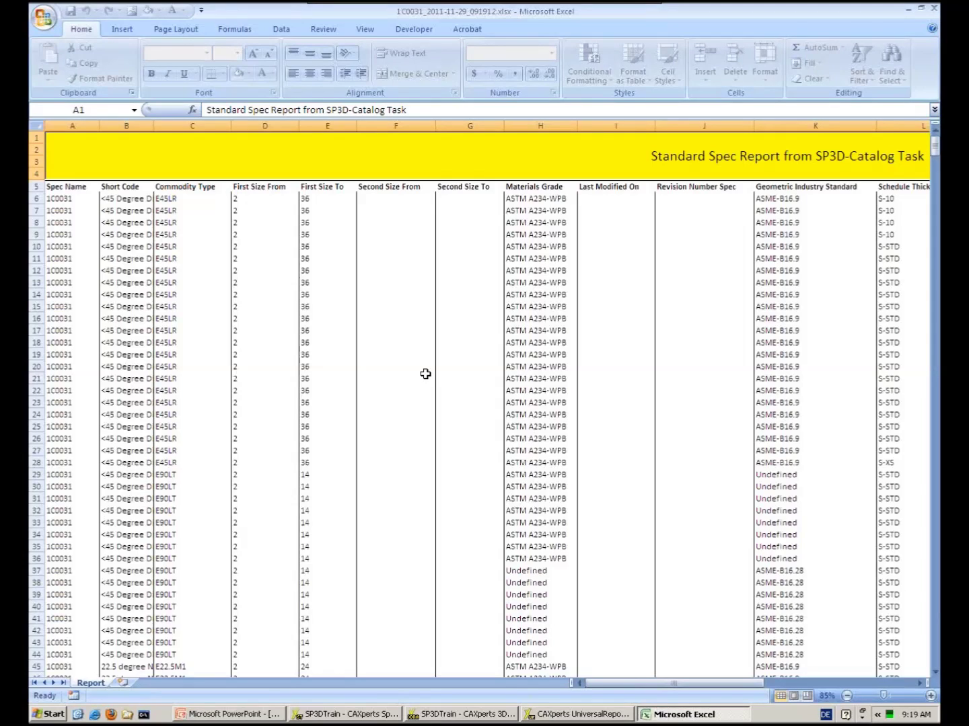
Auto-fit the width of all columns in the generated spec report sheet
left_click_drag(63, 198, 64, 422)
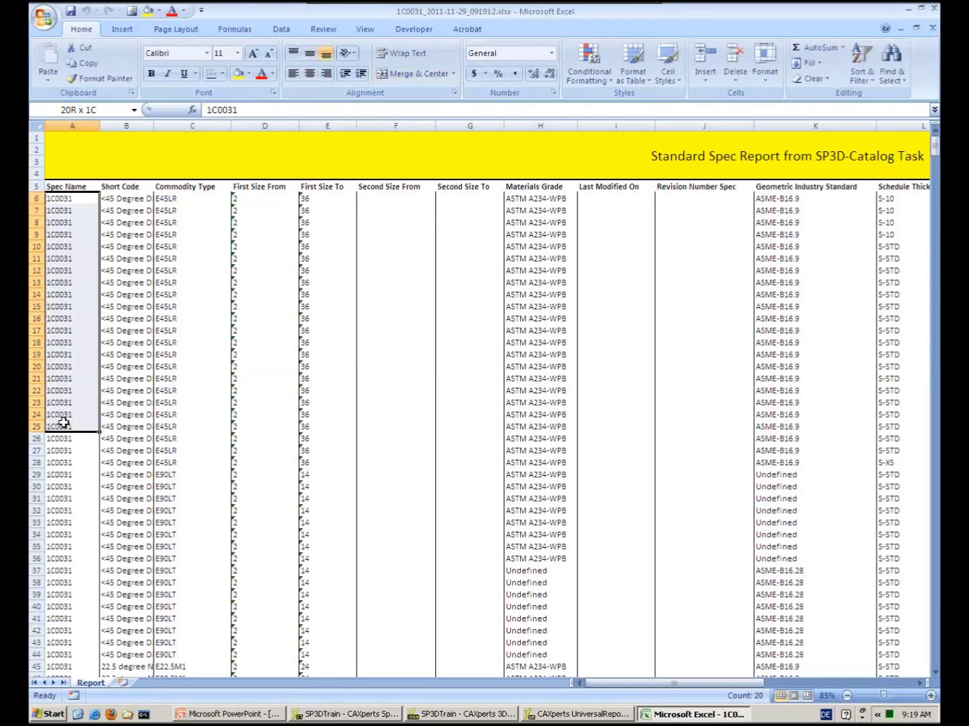
left_click(35, 124)
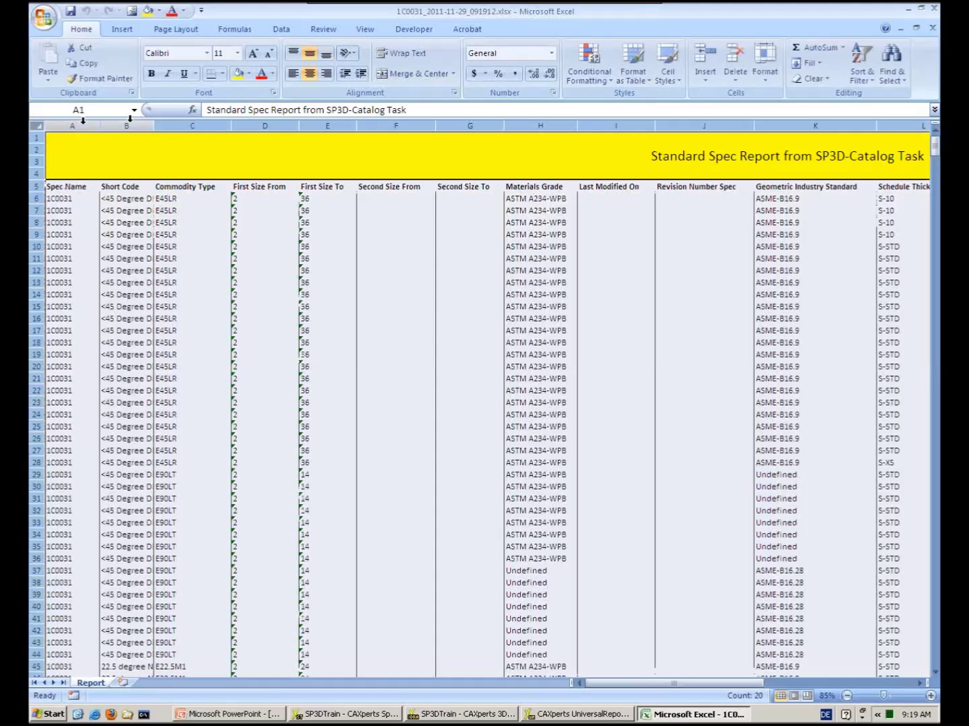
double_click(154, 126)
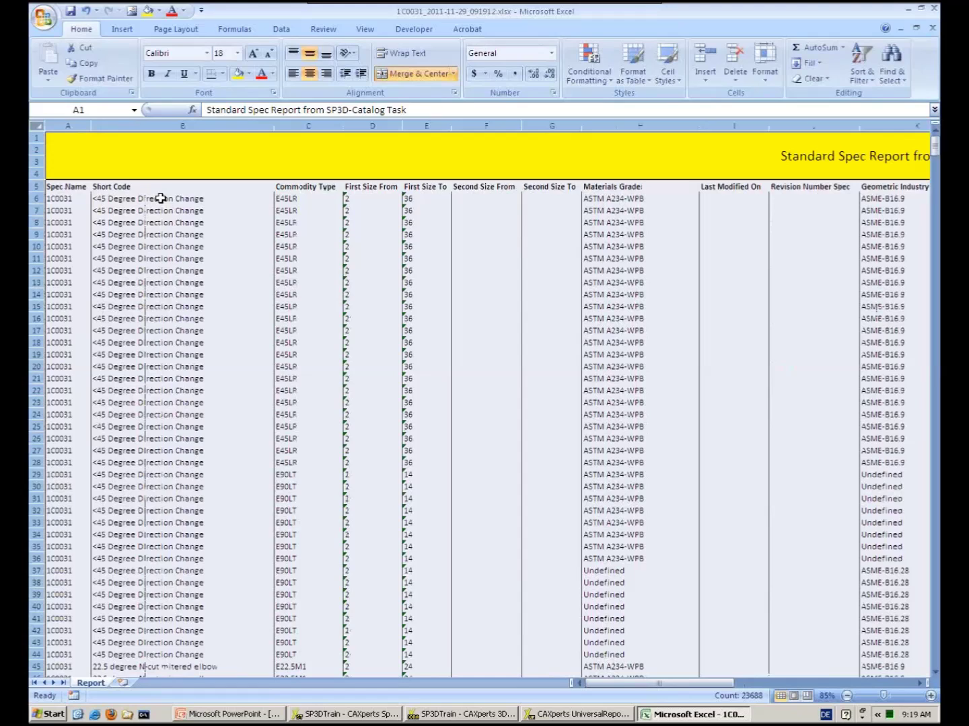
Examine the columns and component rows of the generated spec report, and close the workbook without saving
left_click_drag(687, 682, 694, 685)
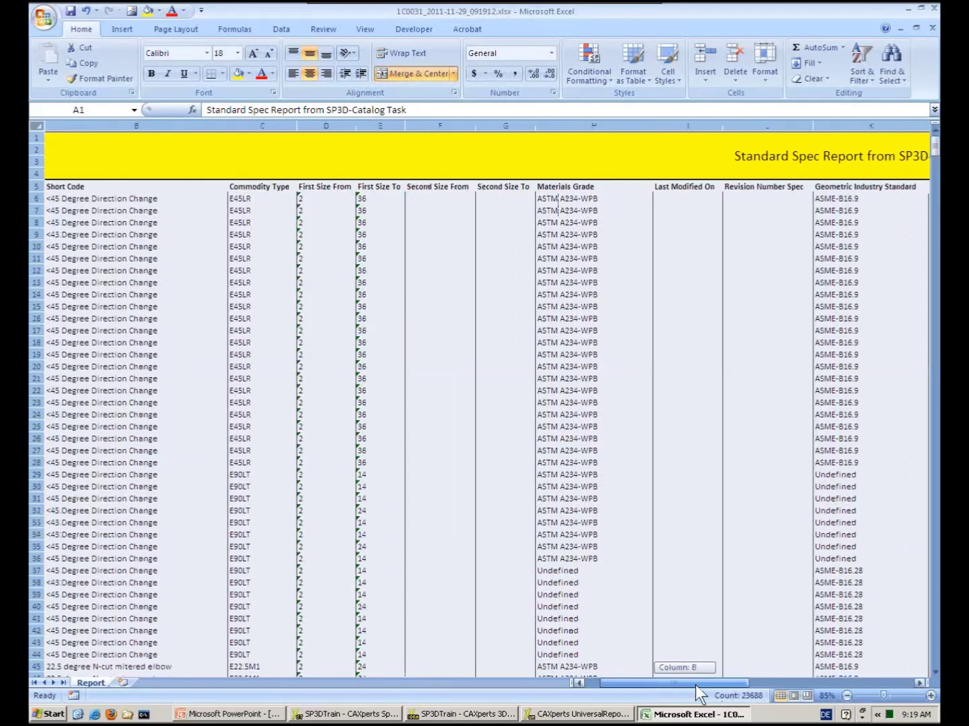
left_click_drag(695, 686, 739, 689)
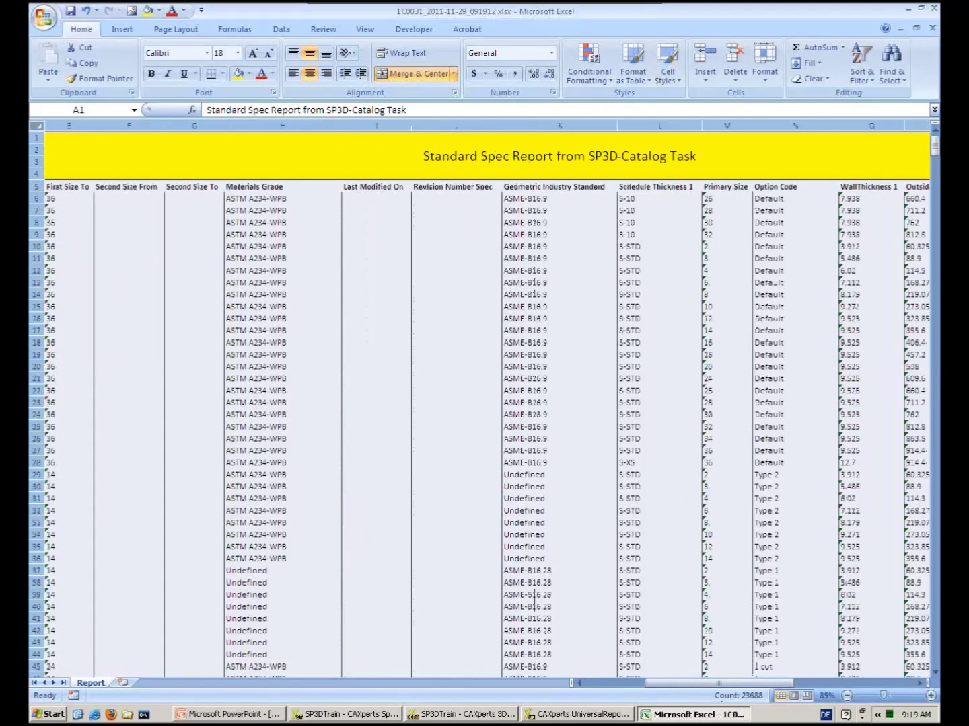
scroll(532, 453, "down", 20)
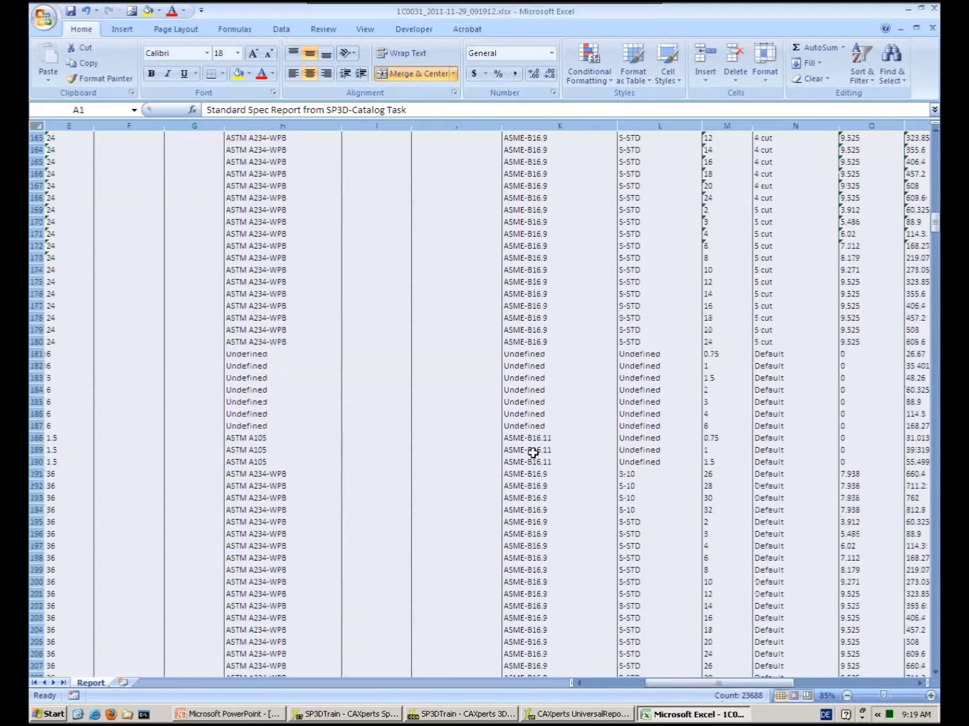
scroll(534, 452, "down", 20)
left_click_drag(668, 684, 607, 683)
scroll(524, 518, "down", 18)
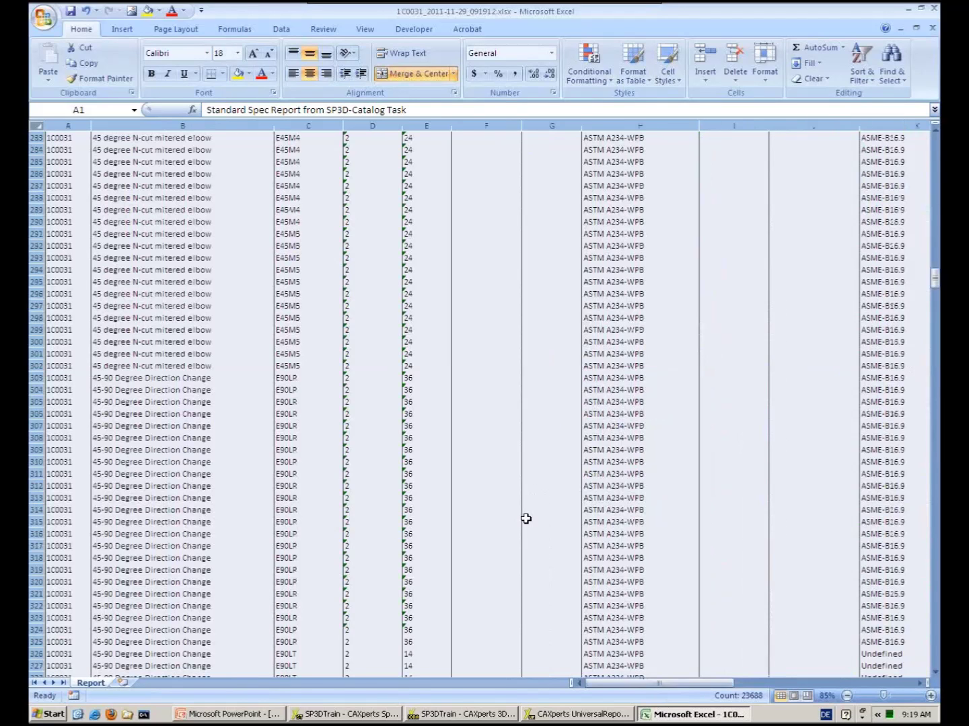
scroll(525, 519, "down", 12)
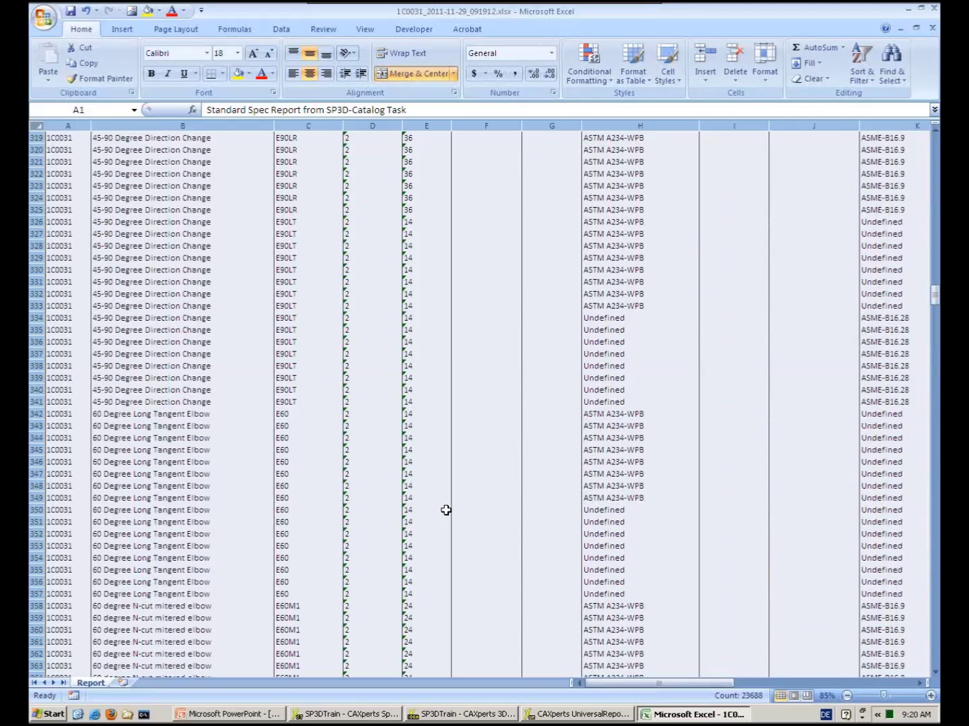
scroll(446, 511, "down", 2)
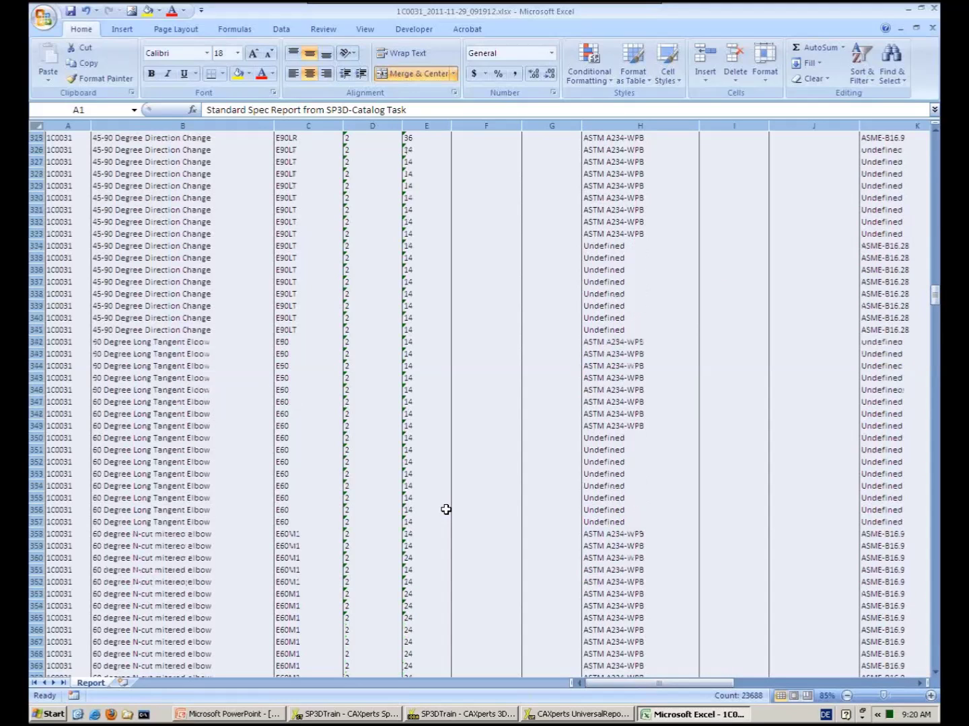
scroll(445, 510, "down", 8)
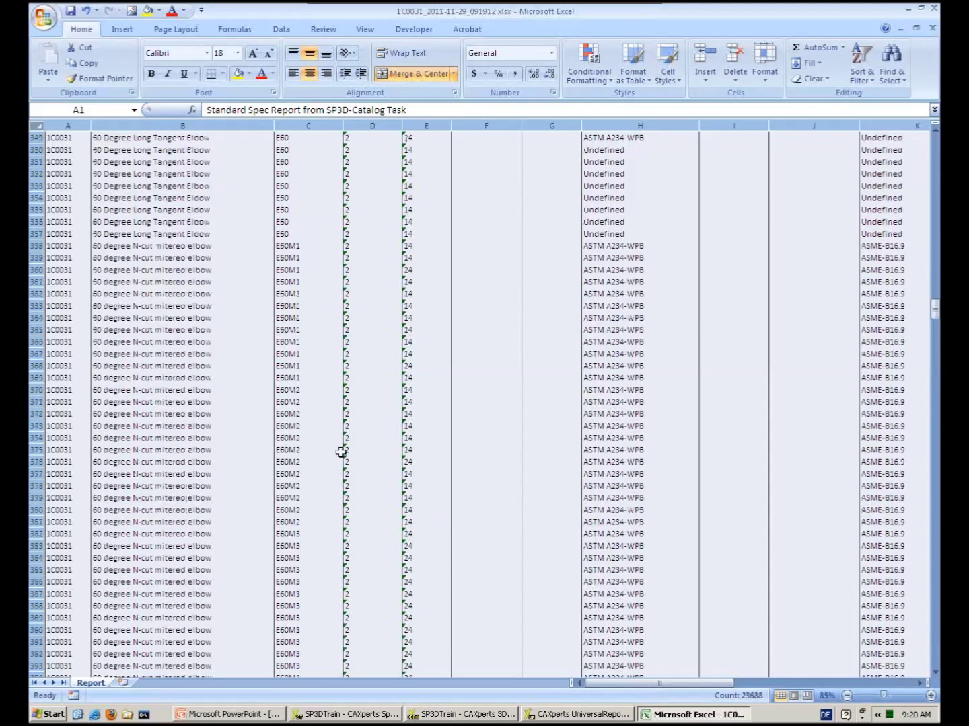
left_click(935, 10)
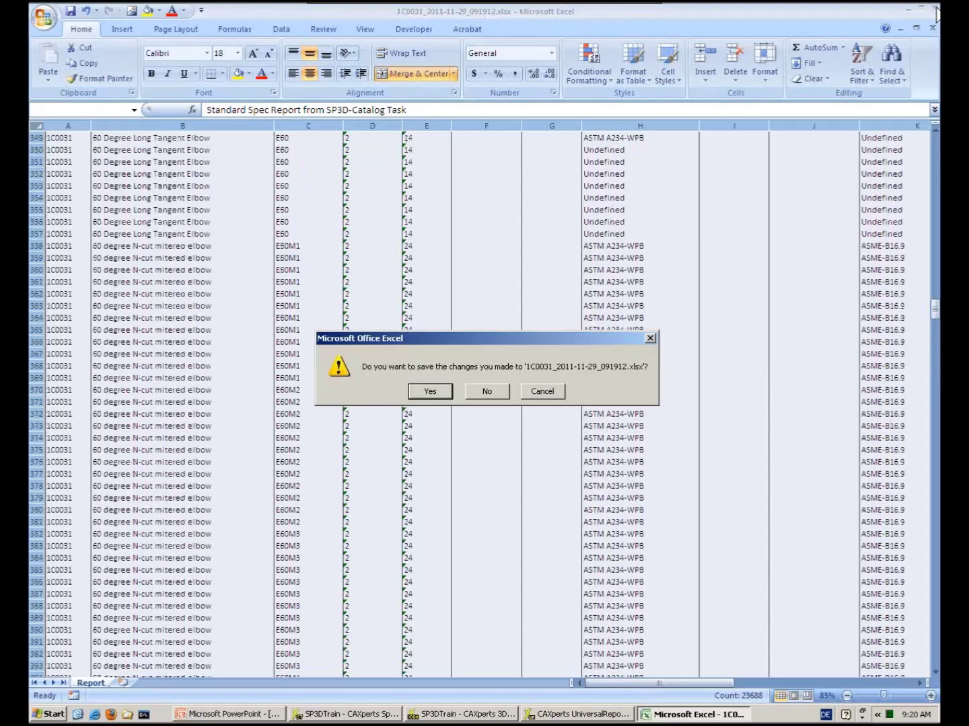
left_click(496, 395)
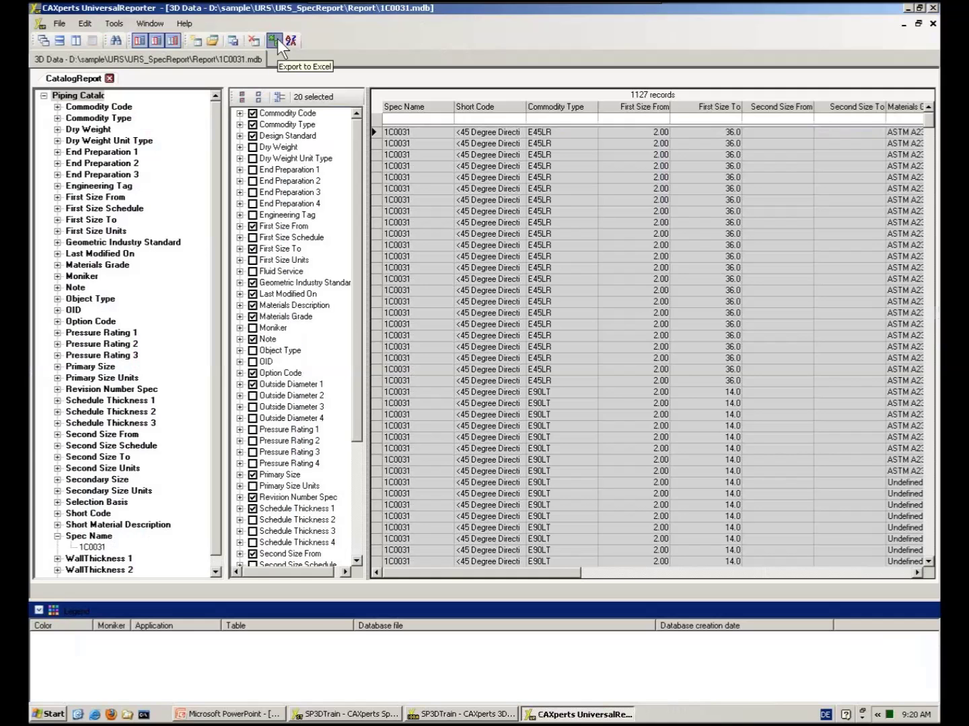
Choose Template_CAXperts_CatalogReport.xls as the template for the Excel report and open it for editing
left_click(288, 39)
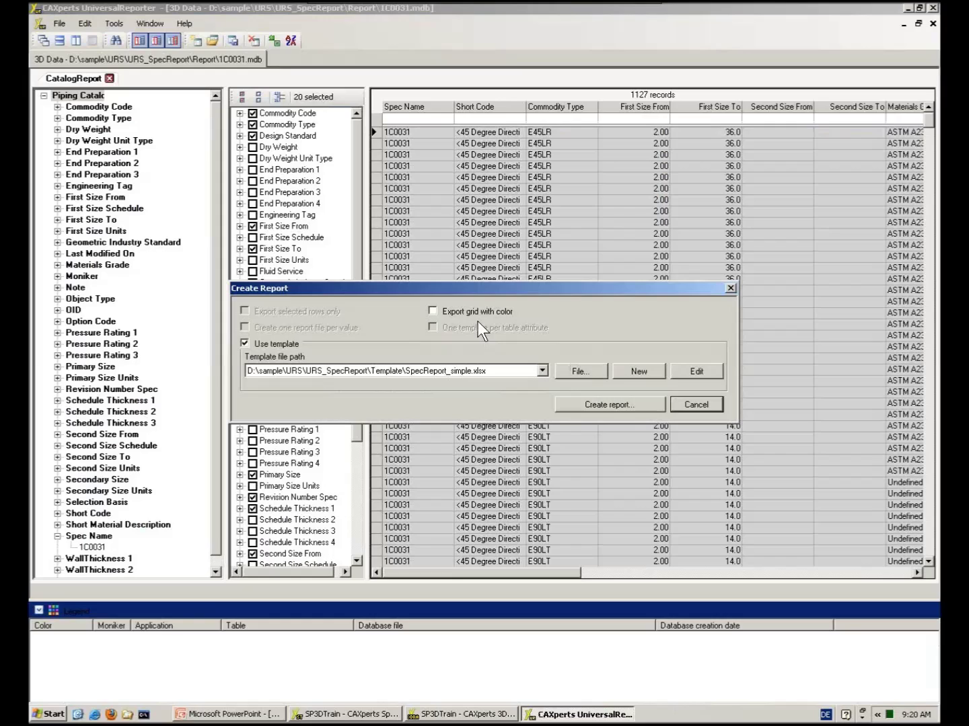
left_click(541, 371)
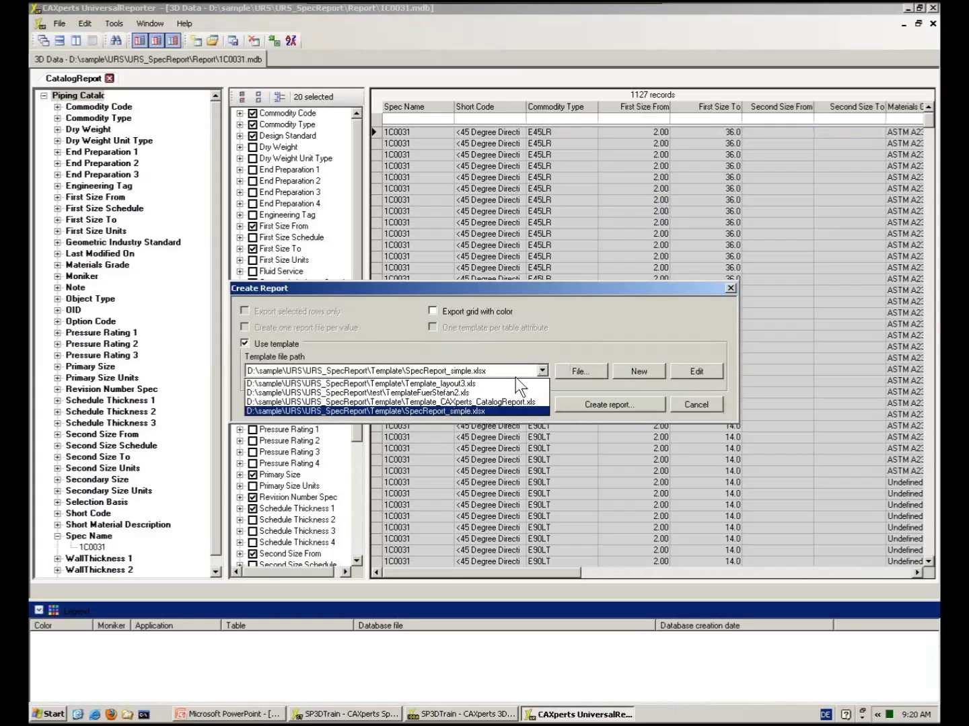
left_click(477, 403)
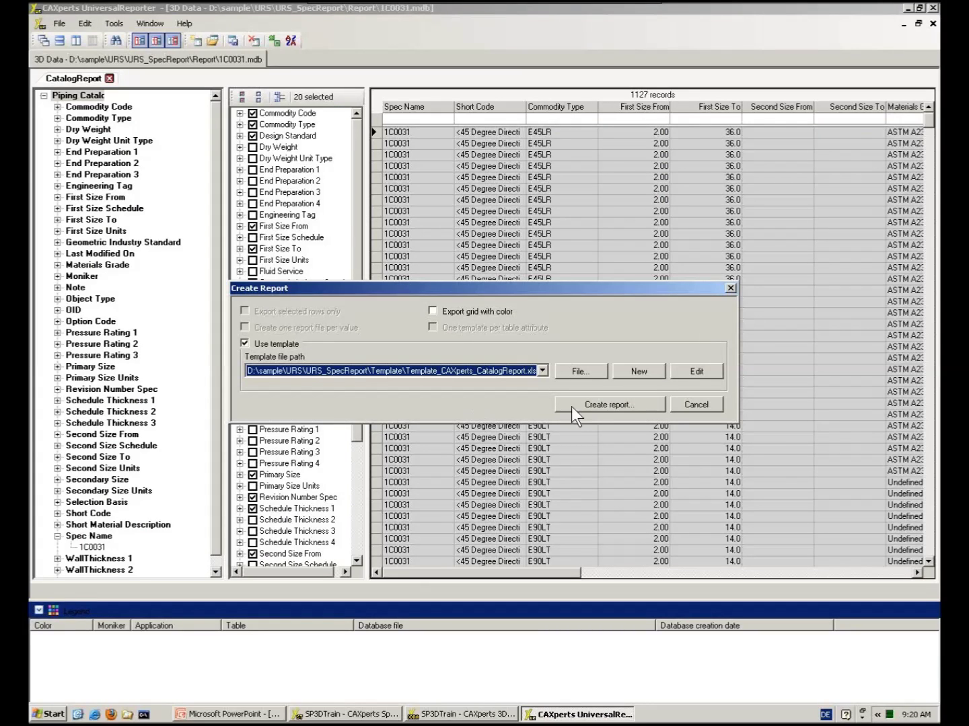
left_click(686, 374)
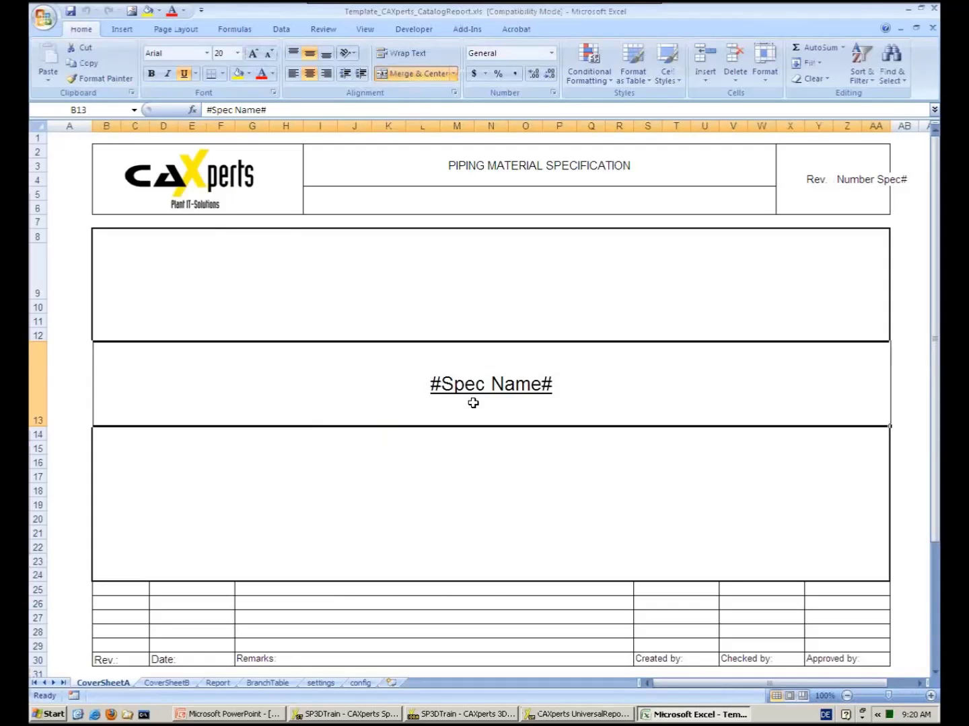
Examine the placeholders on CoverSheetA and the design, service and nominal size fields on CoverSheetB of the template
left_click(160, 686)
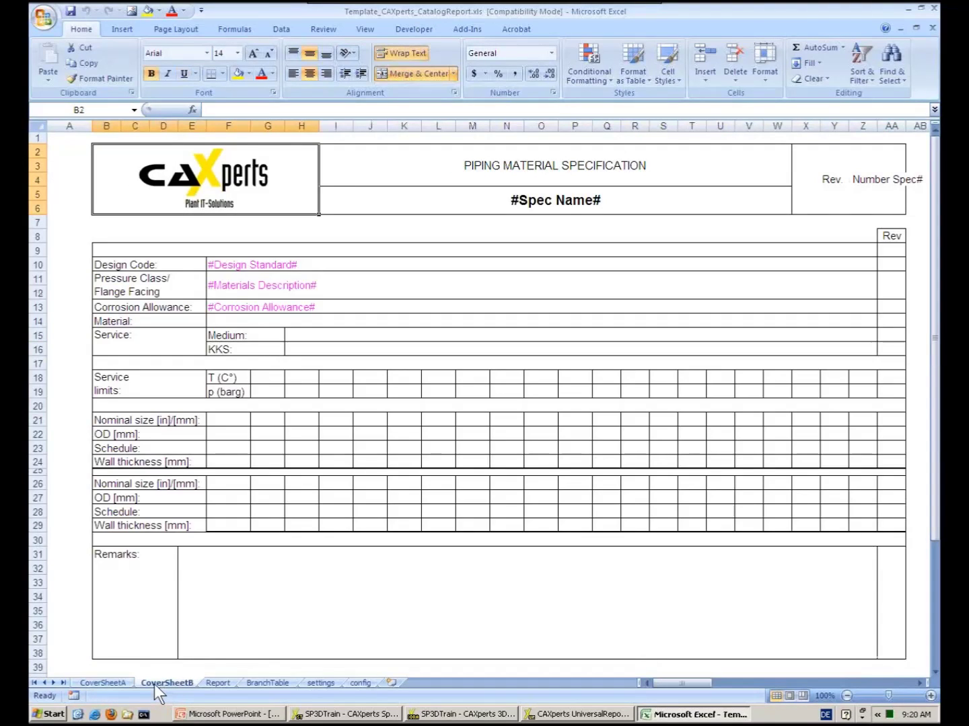
left_click(119, 684)
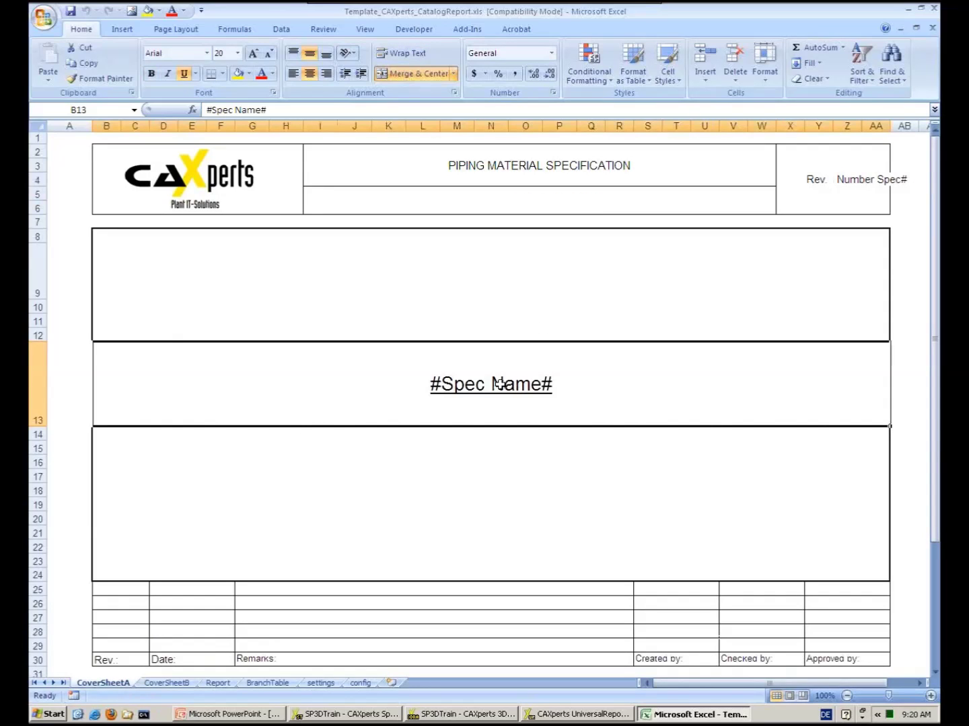
left_click(179, 685)
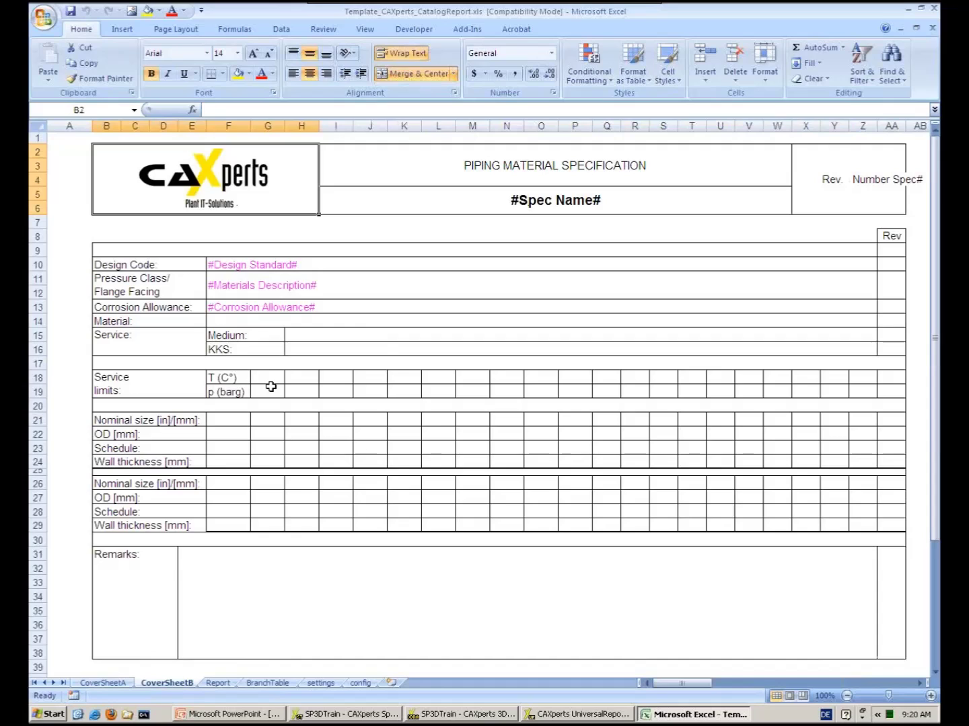
left_click(129, 378)
left_click(134, 336)
left_click(138, 320)
left_click(143, 286)
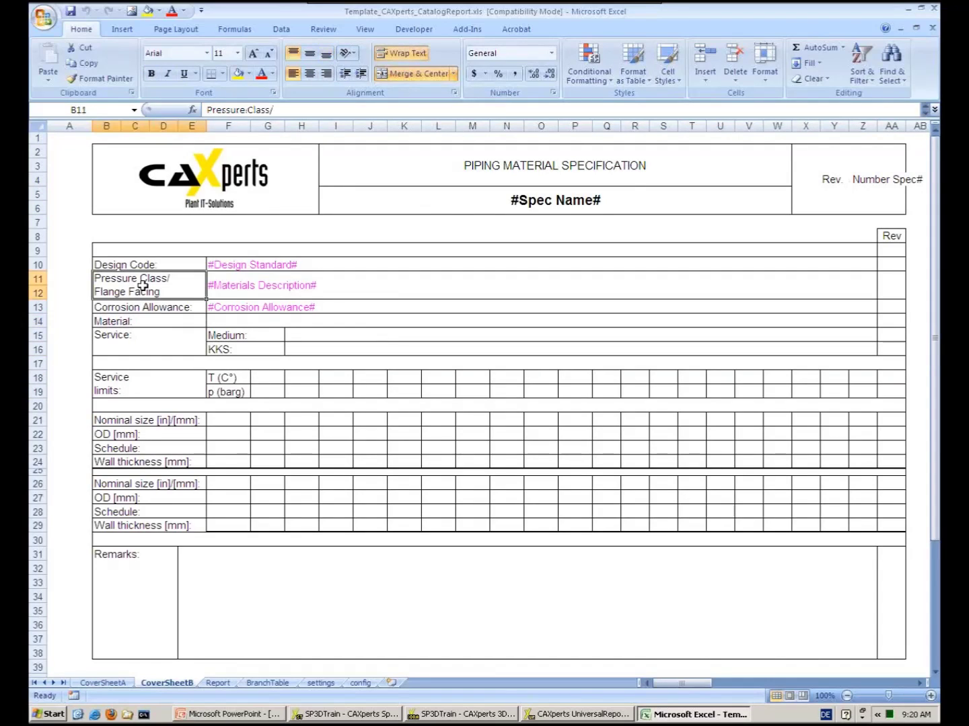
left_click(131, 421)
left_click_drag(132, 420, 191, 462)
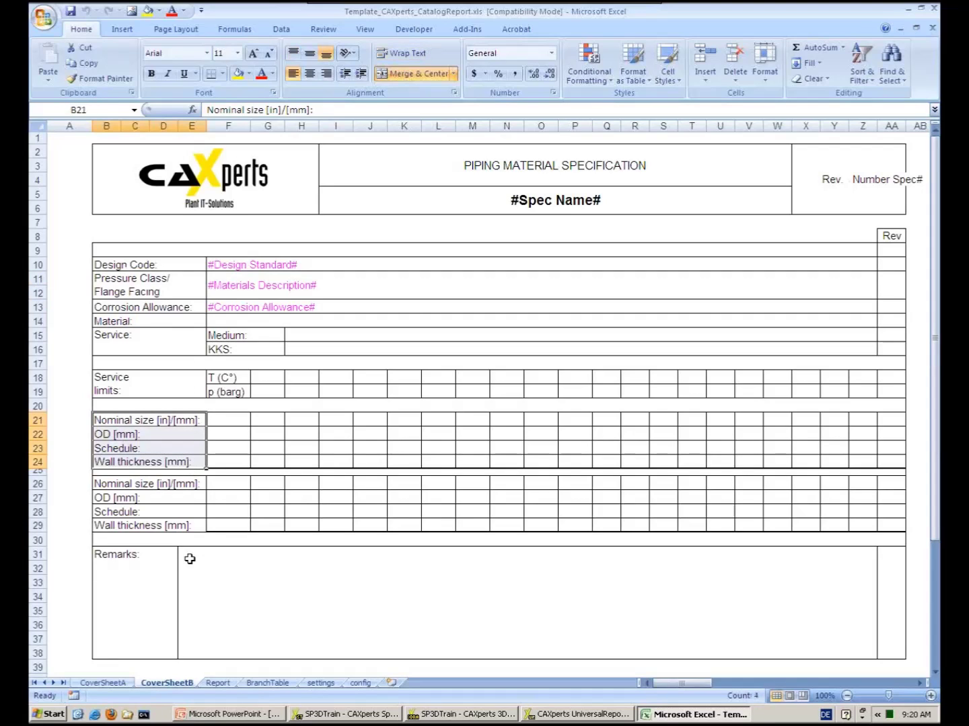
Examine the template's Report and BranchTable sheets, and close the template workbook without saving
left_click(222, 683)
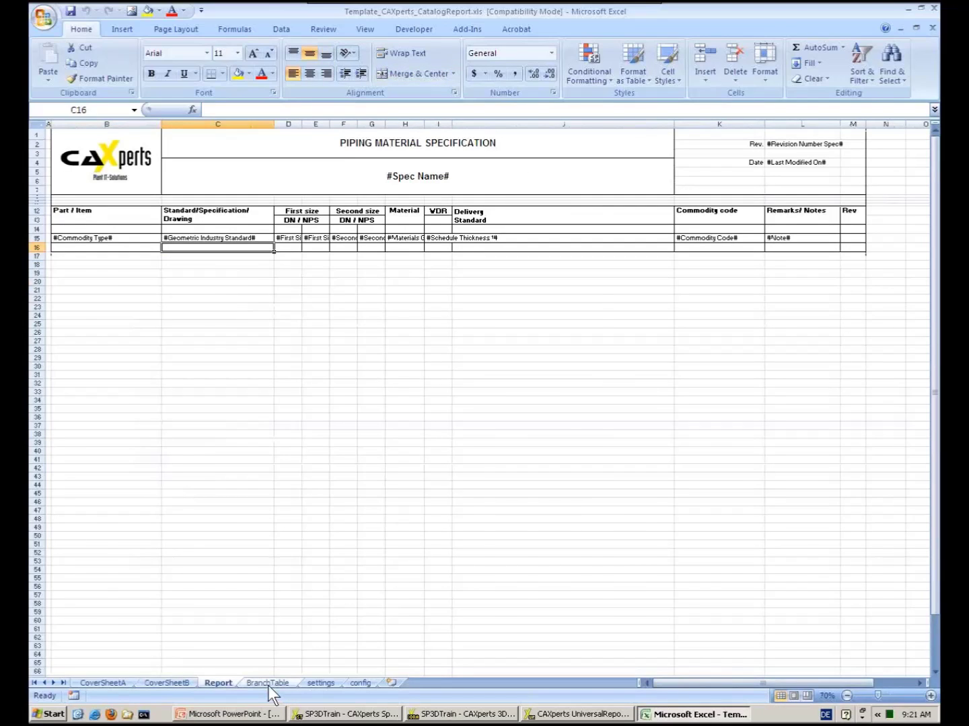
left_click(268, 683)
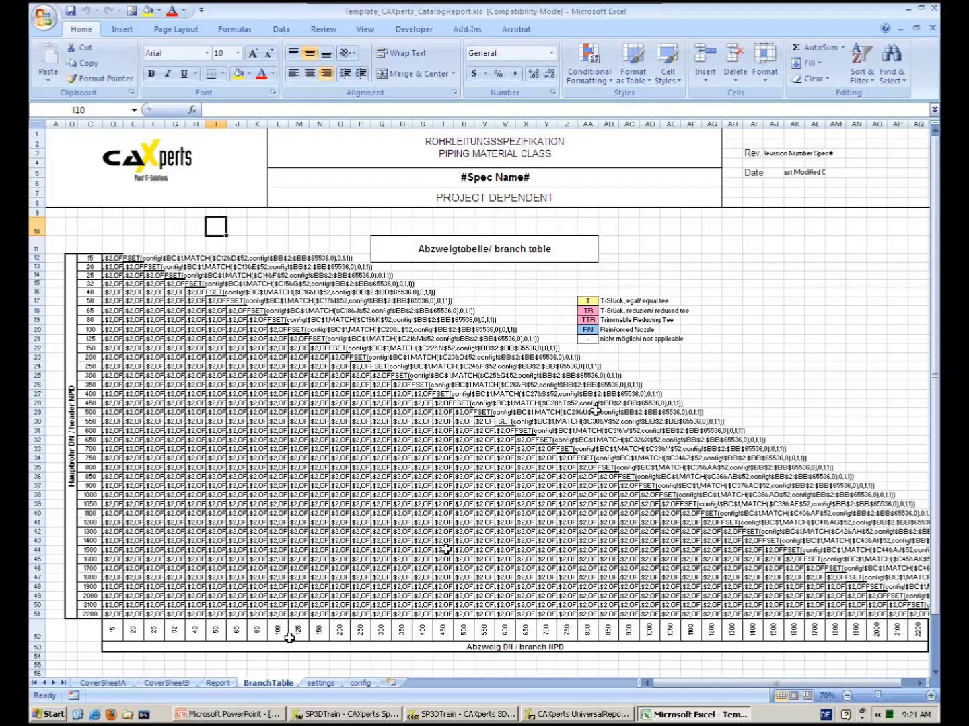
left_click(935, 9)
left_click(496, 391)
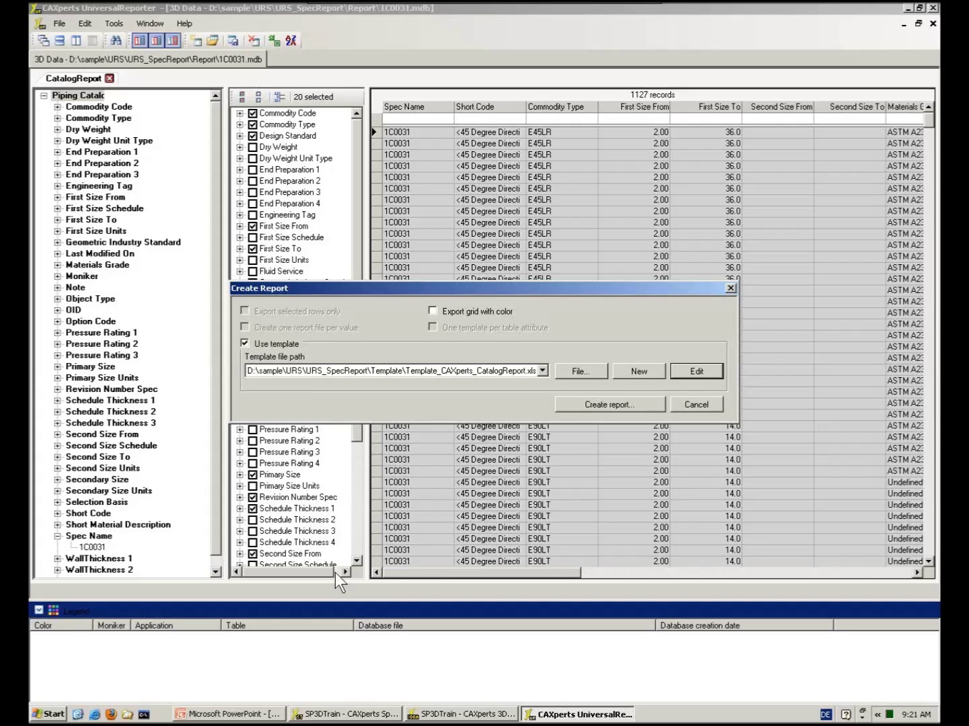
Open the finished report 1C0031_CAXperts_CatalogReport.xls from its desktop shortcut and select the spec name on CoverSheetA
key("super+d")
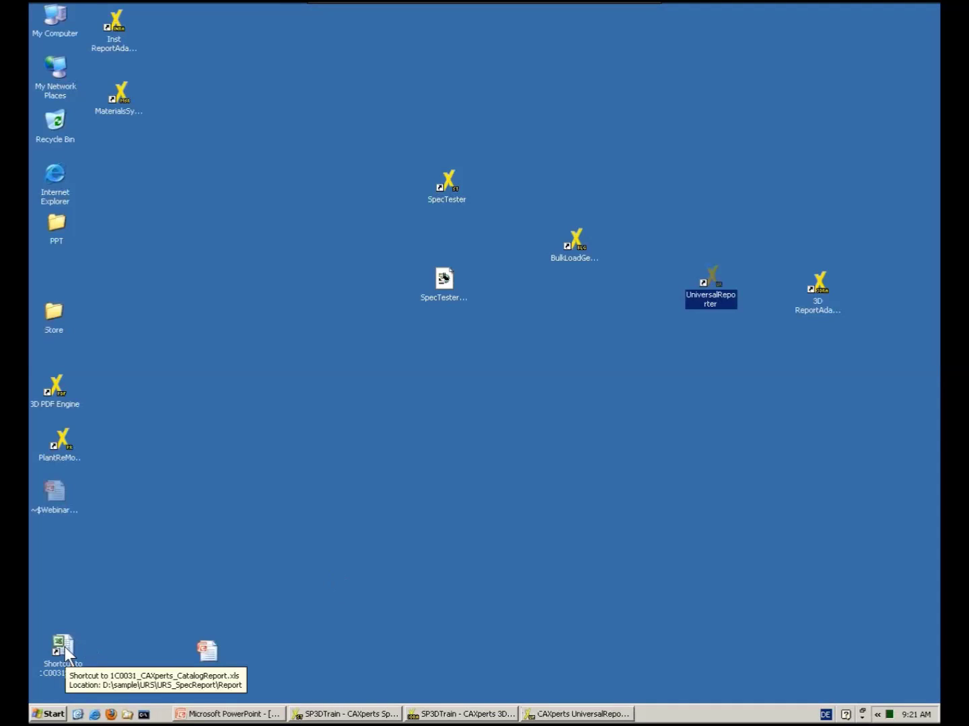
left_click(64, 647)
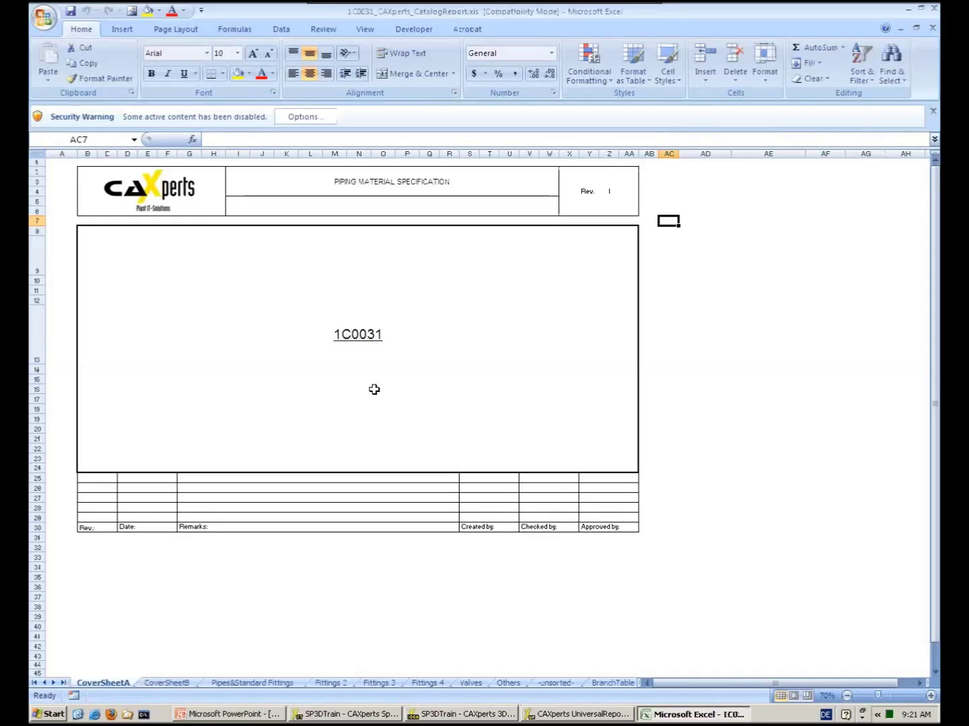
left_click(355, 334)
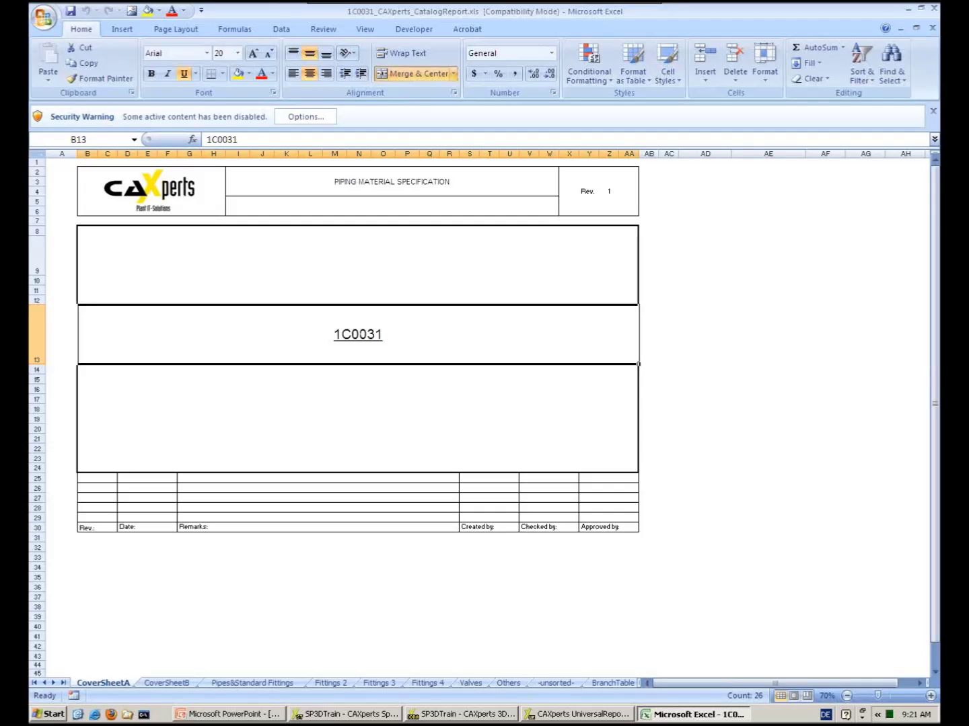
Examine the service limits, nominal sizes, outside diameters, schedules and wall thicknesses on CoverSheetB of the finished report
left_click(173, 682)
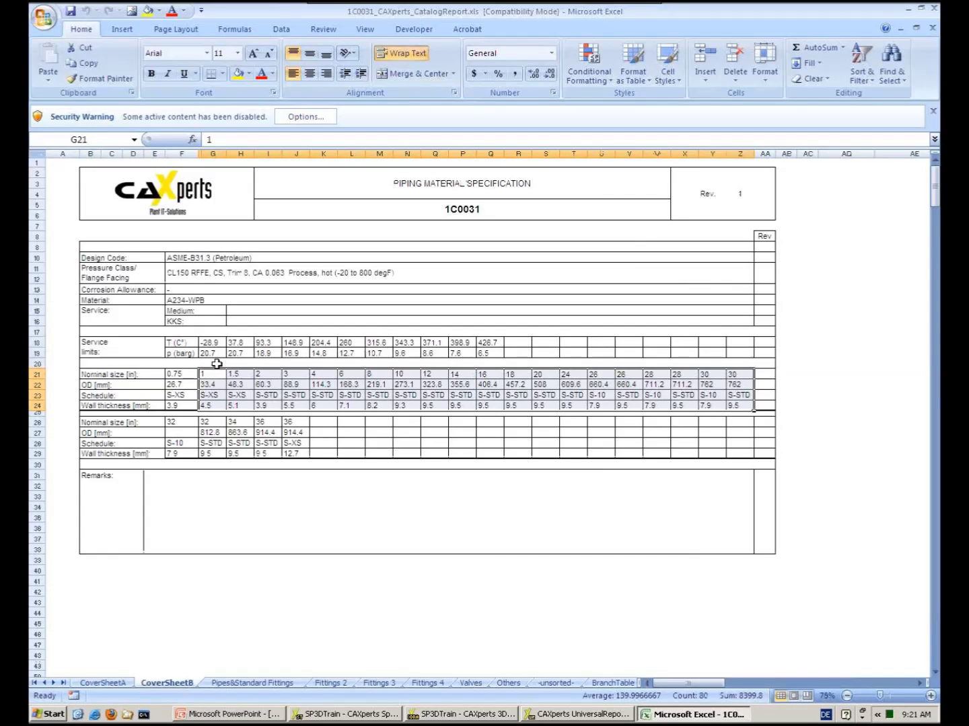
scroll(216, 363, "up", 2, "ctrl")
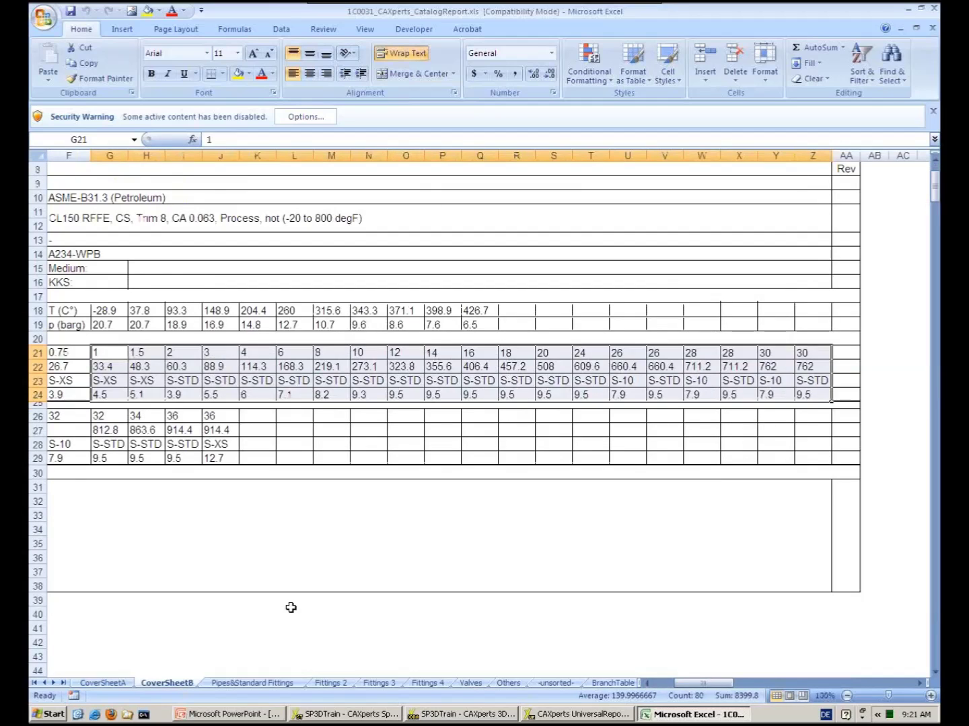
key("ctrl+Home")
left_click(226, 408)
left_click_drag(227, 408, 643, 421)
mouse_move(228, 453)
left_mouse_down()
mouse_move(234, 489)
mouse_move(226, 451)
left_mouse_up()
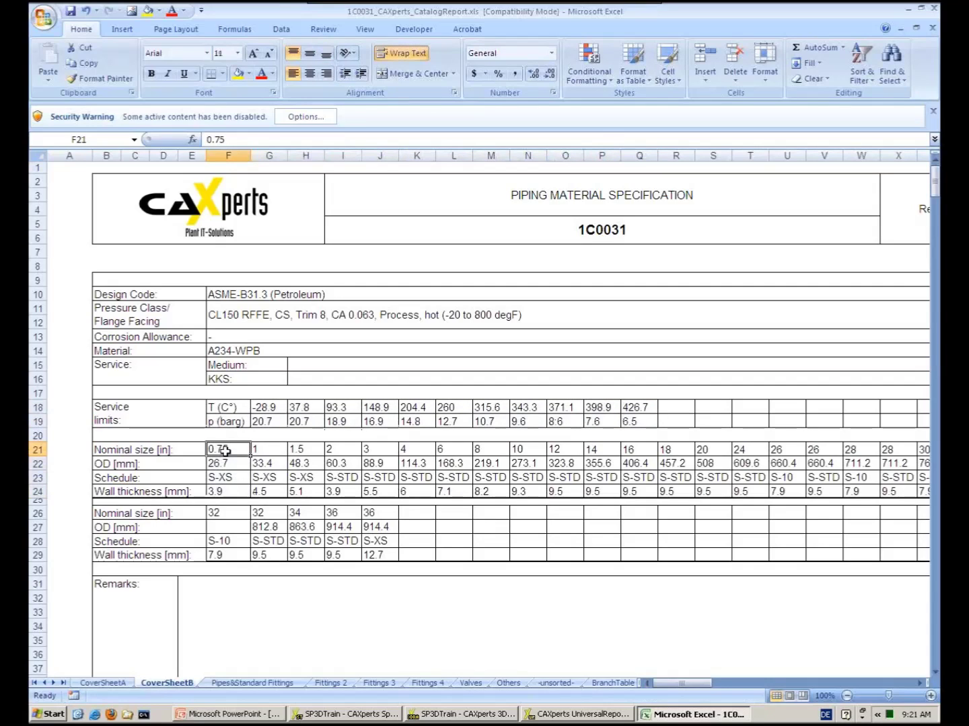
left_click(380, 516)
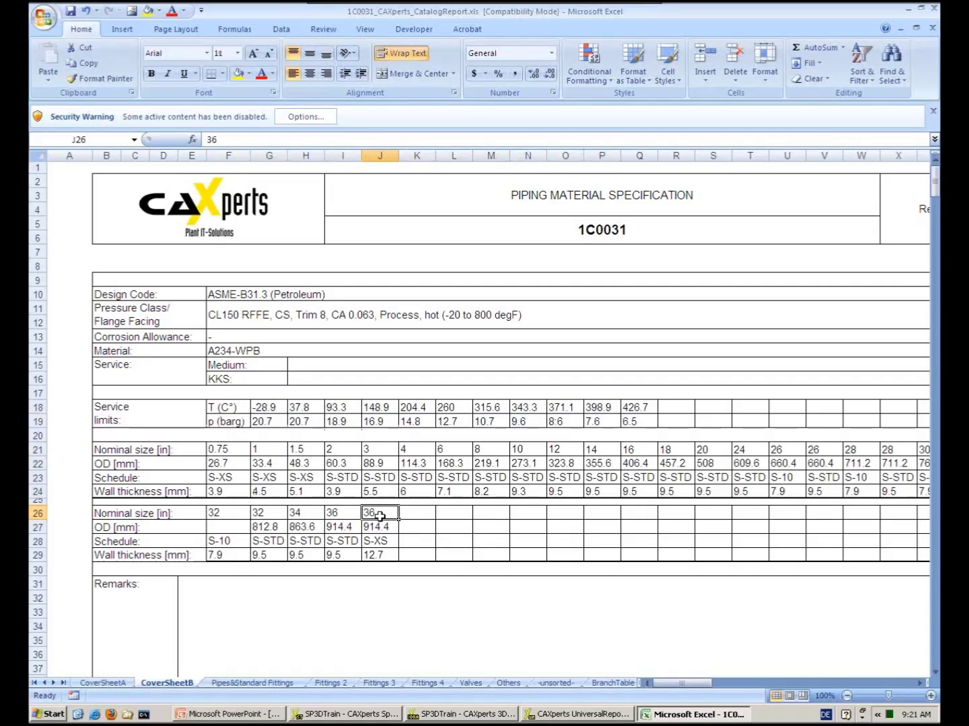
left_click(227, 464)
left_click_drag(227, 464, 236, 493)
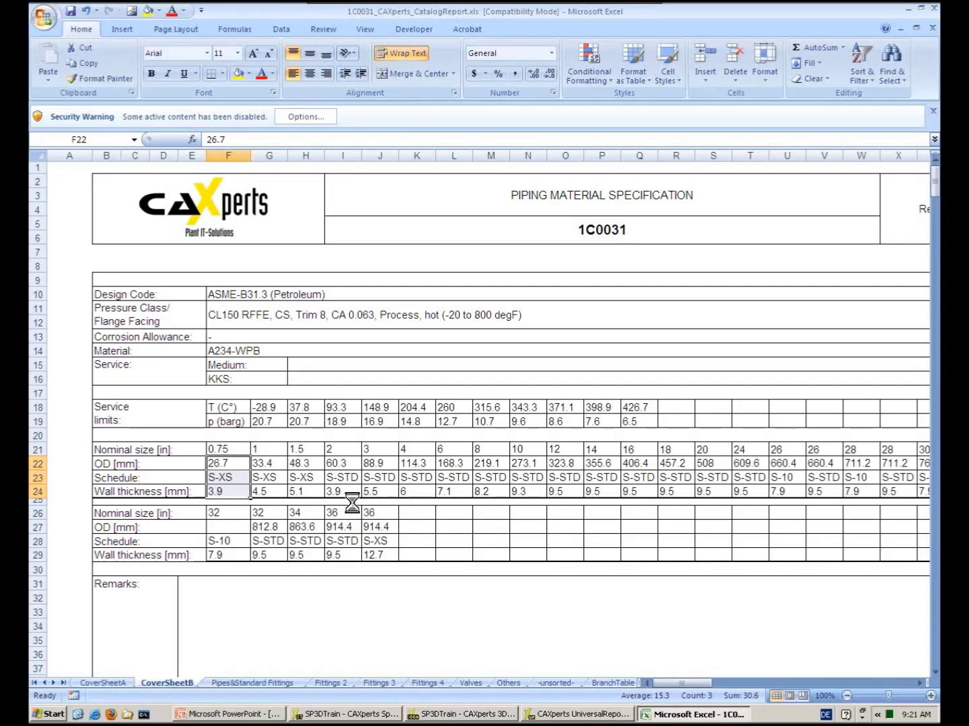
scroll(352, 502, "down", 1, "ctrl")
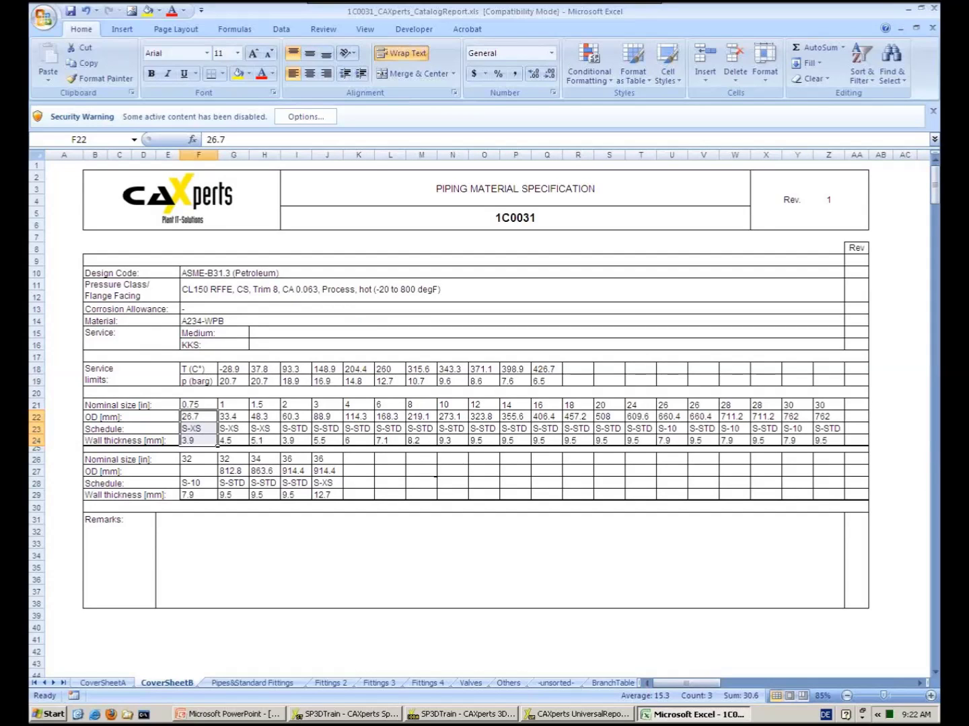
Examine the component rows on the Pipes&Standard Fittings, Fittings 2, Fittings 3 and Fittings 4 sheets
left_click(238, 685)
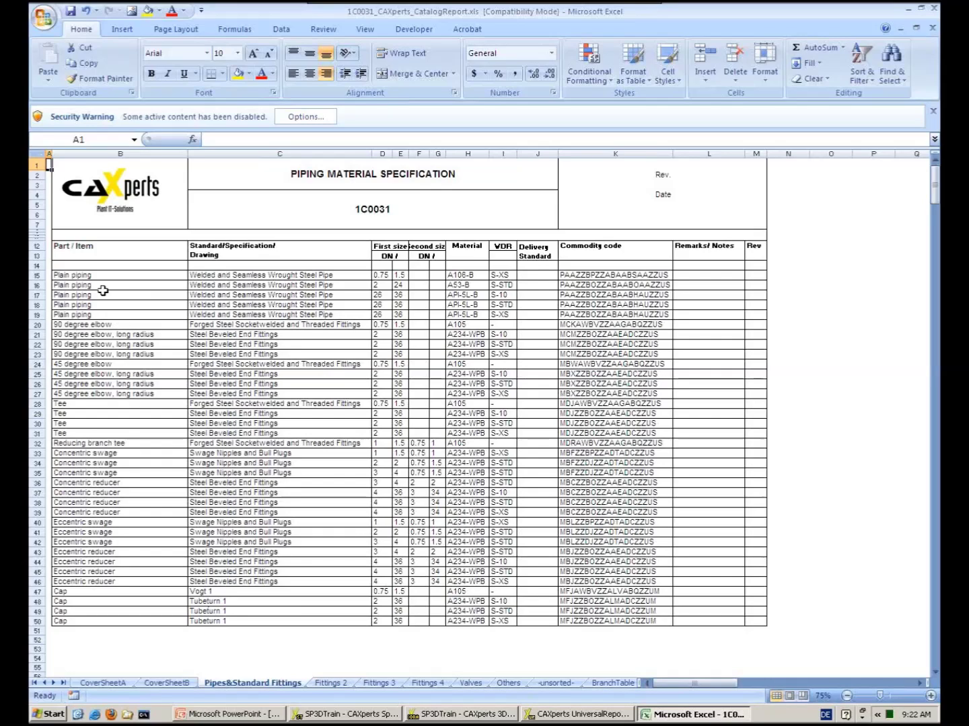
left_click(343, 686)
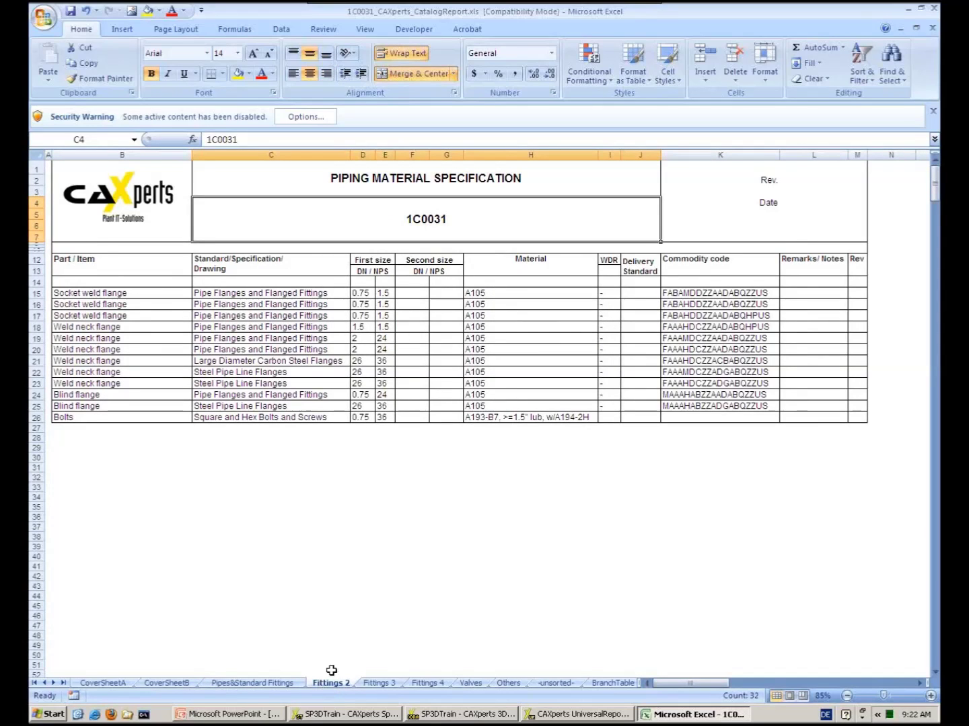
left_click(378, 682)
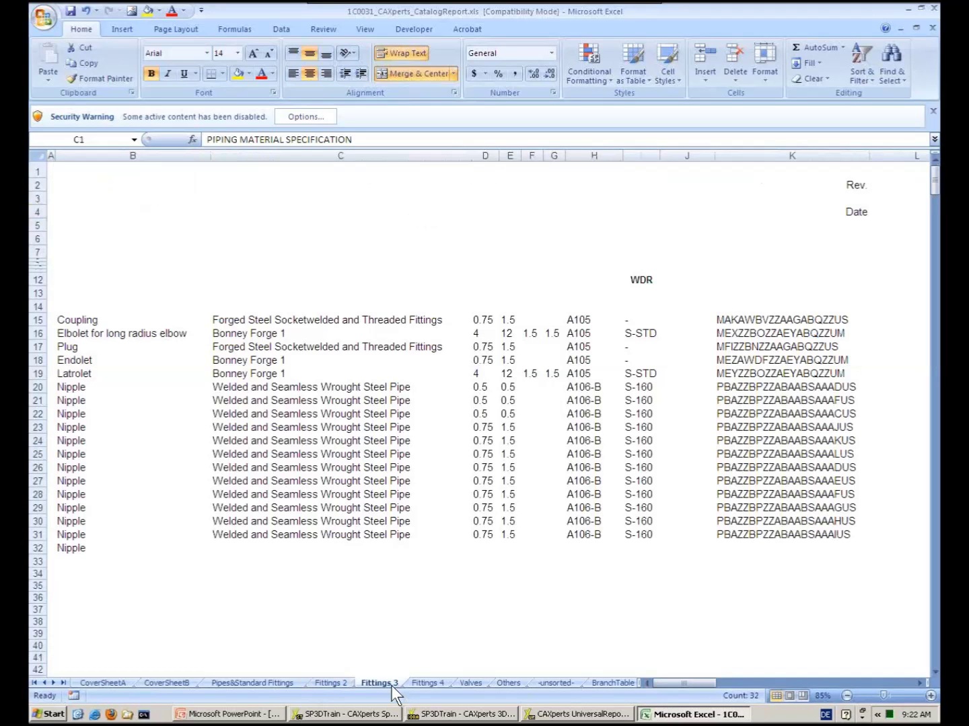
left_click(427, 682)
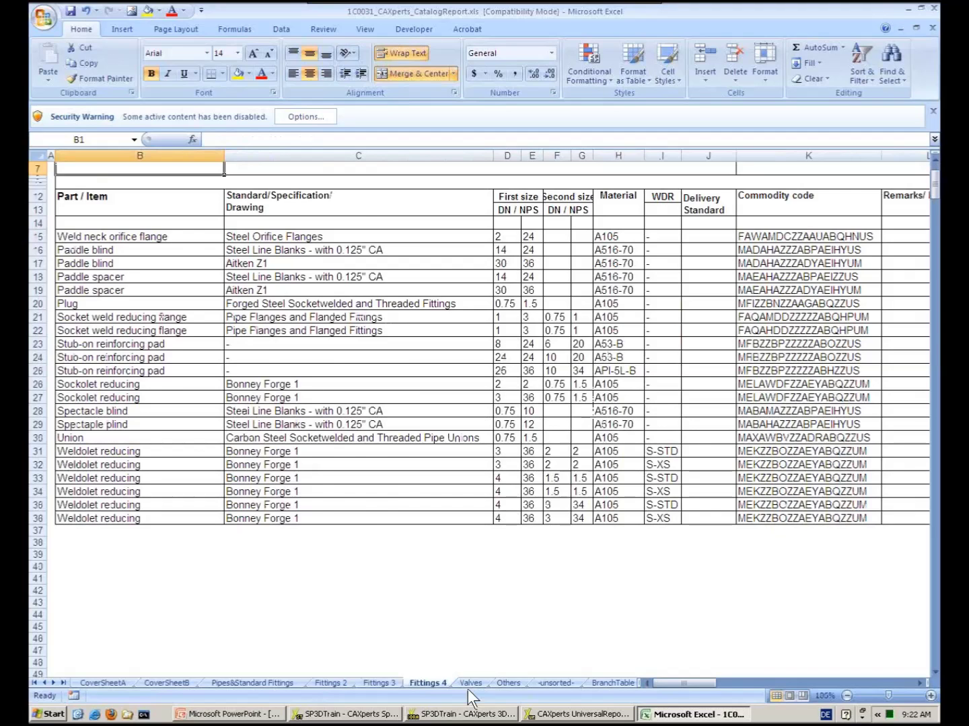
Examine the Valves sheet, checking the first butterfly valve's standard, size range, material and commodity code
left_click(469, 683)
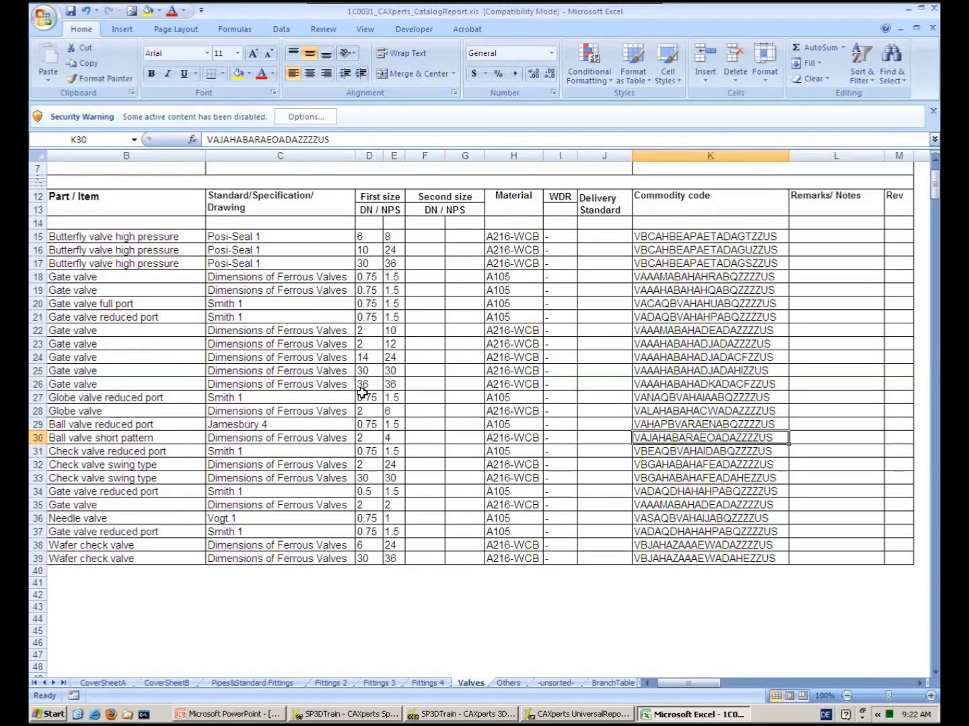
scroll(362, 397, "up", 2)
left_click(171, 321)
left_click(248, 324)
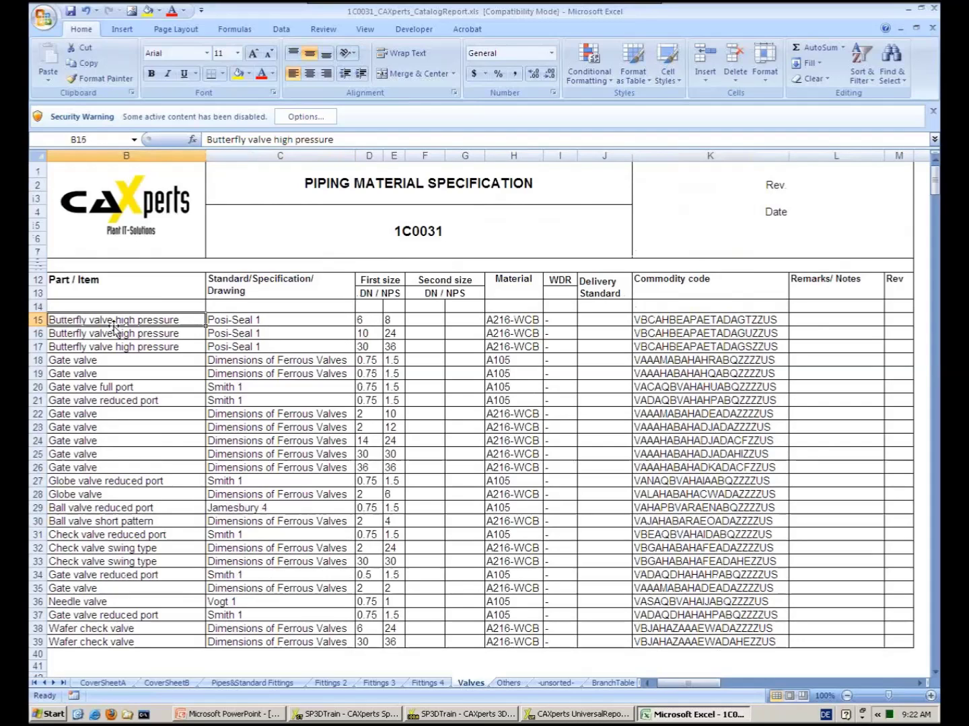
left_click(364, 320)
left_click(394, 320)
left_click(514, 319)
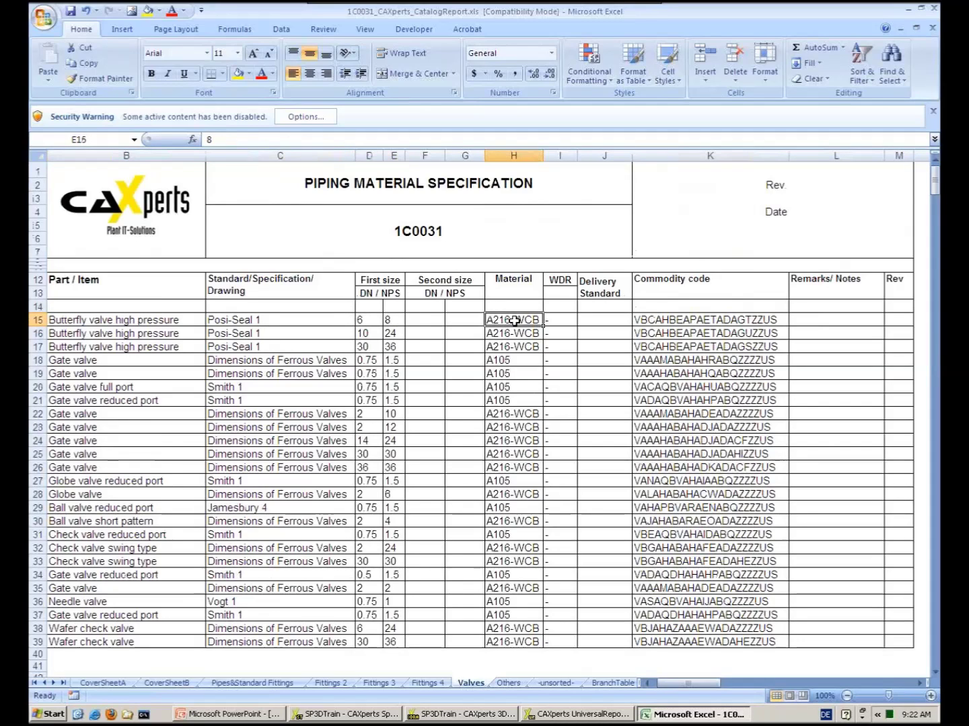
left_click(672, 321)
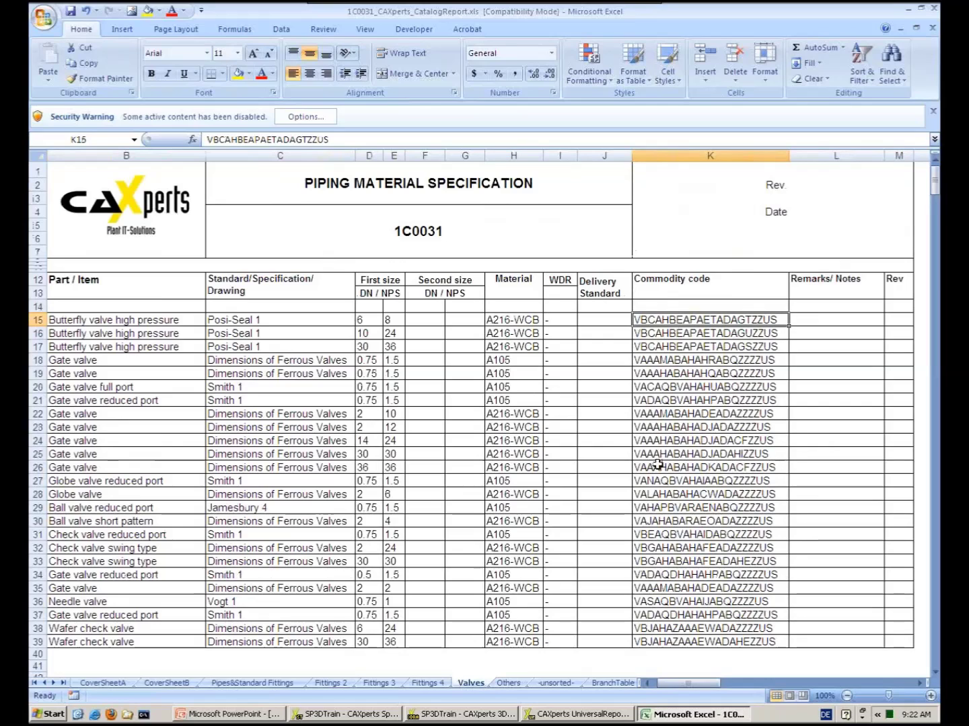
Examine the branch table on the BranchTable sheet and select the branch type codes in its legend
left_click(609, 684)
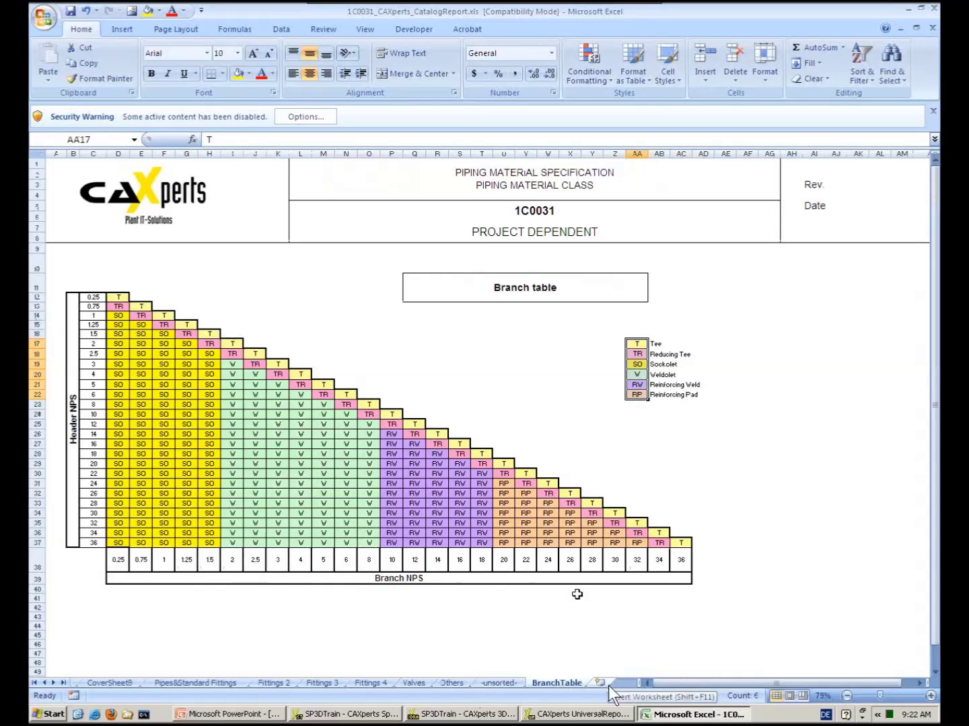
left_click_drag(639, 347, 644, 395)
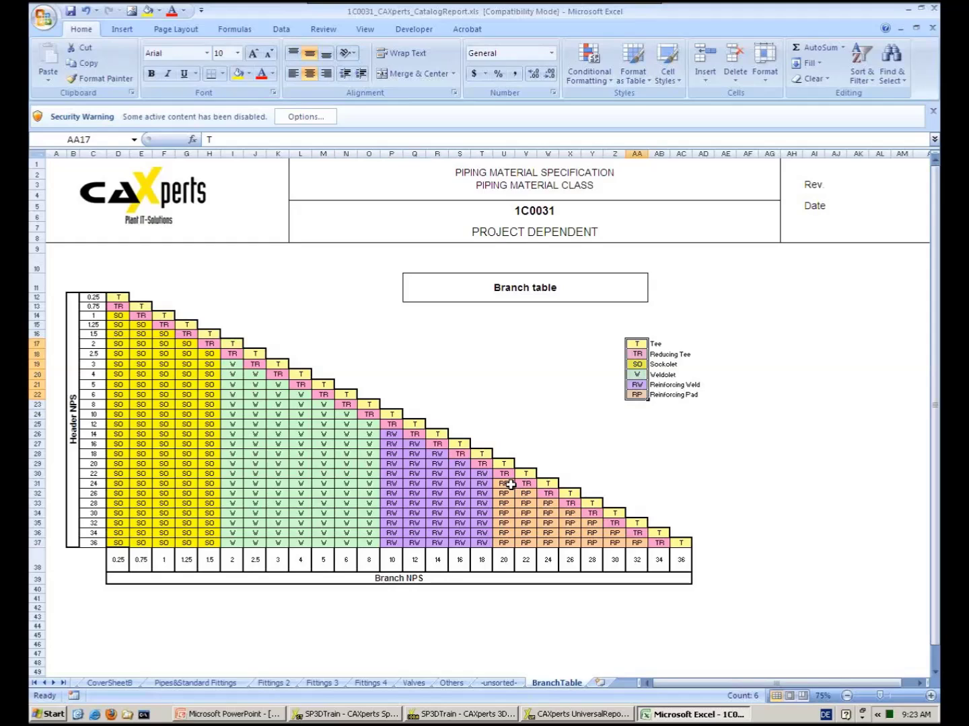
left_click_drag(637, 343, 637, 395)
Glance at the Create Report dialog in UniversalReporter, return to the finished report in Excel, and close the workbook without saving
left_click(576, 714)
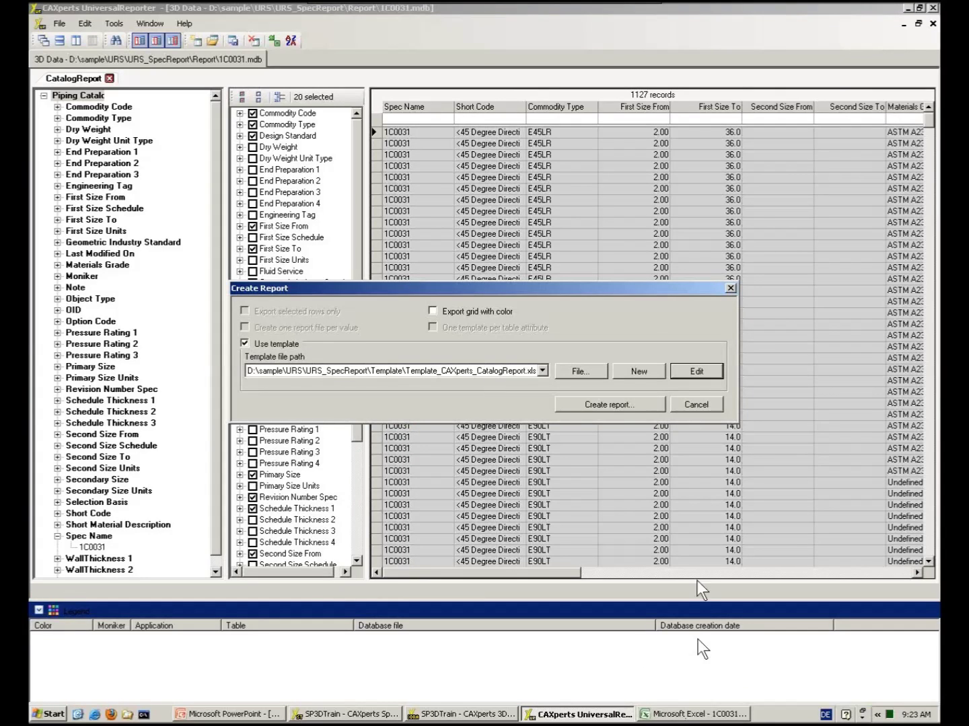
left_click(697, 716)
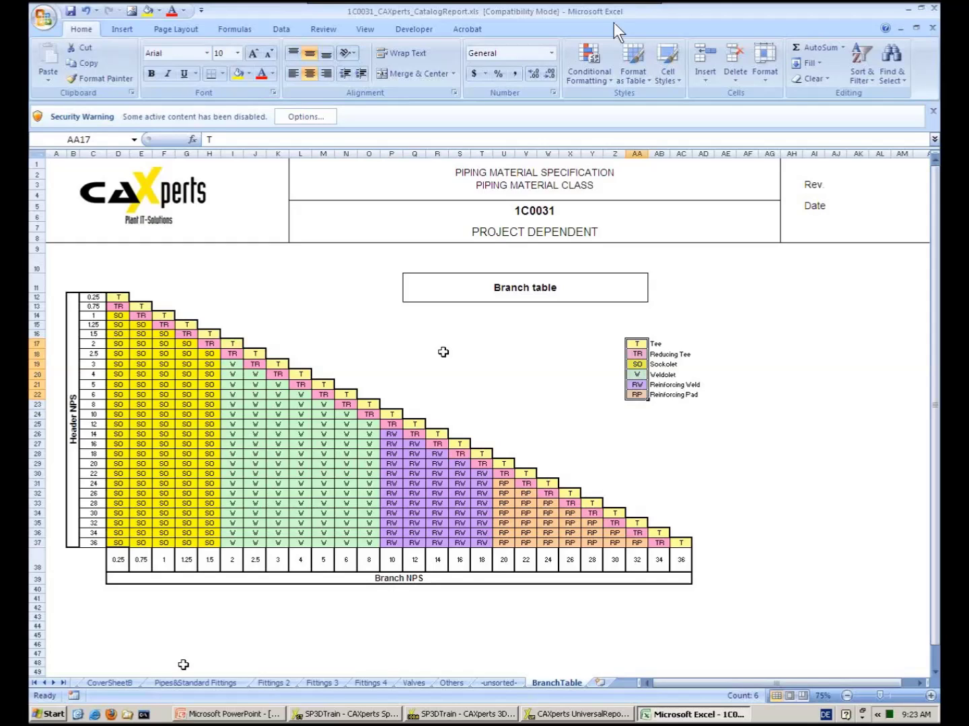
left_click(934, 9)
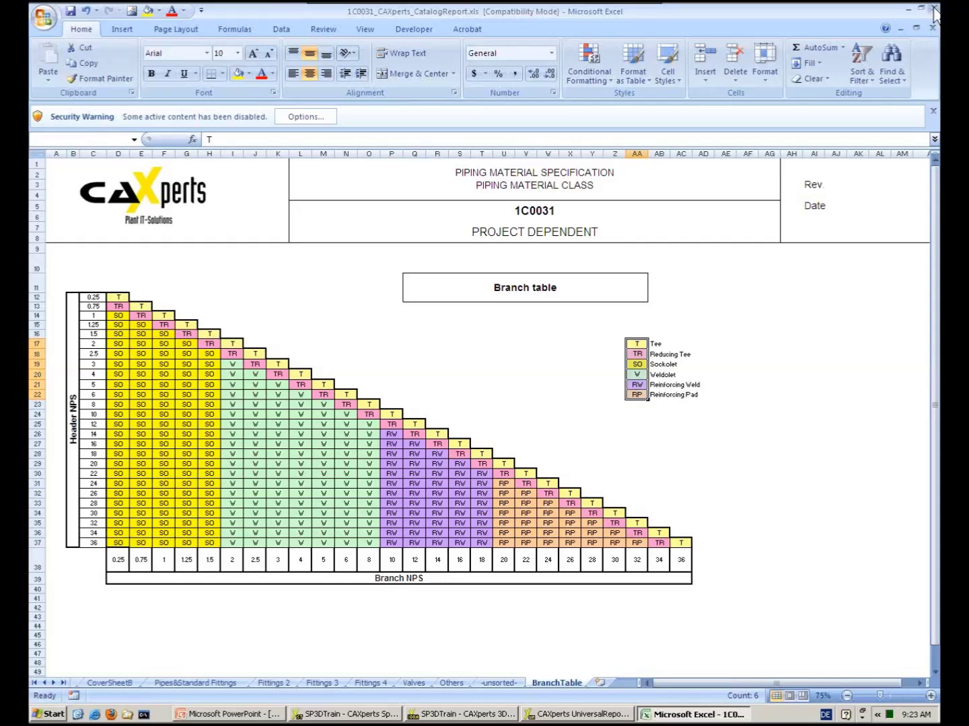
left_click(500, 390)
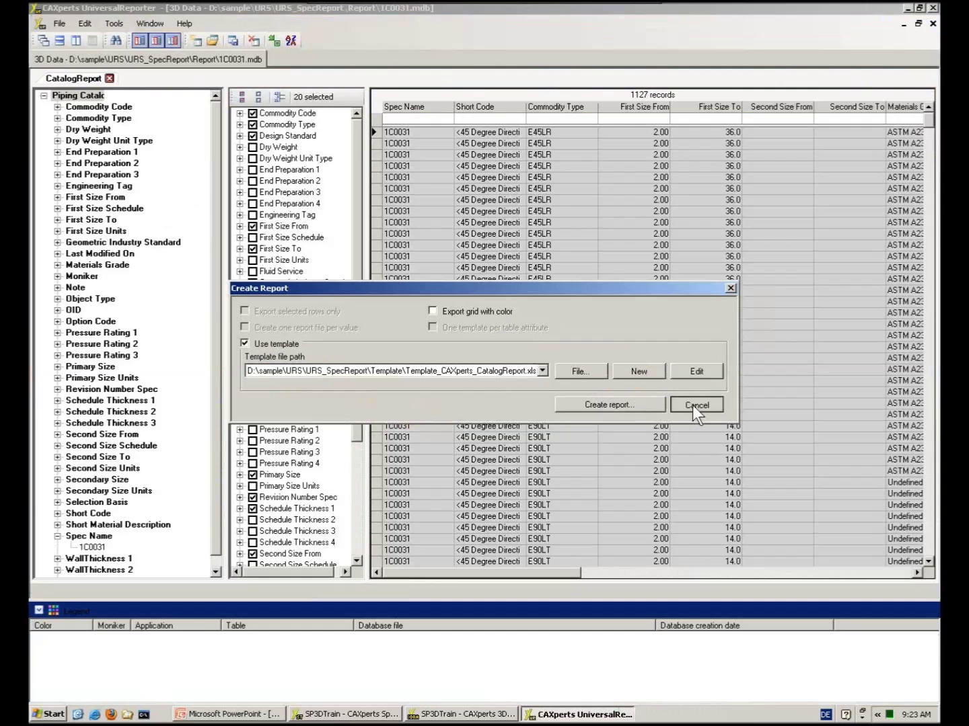
Cancel the report creation and close the 1C0031.mdb project without saving the CatalogReport view
left_click(692, 405)
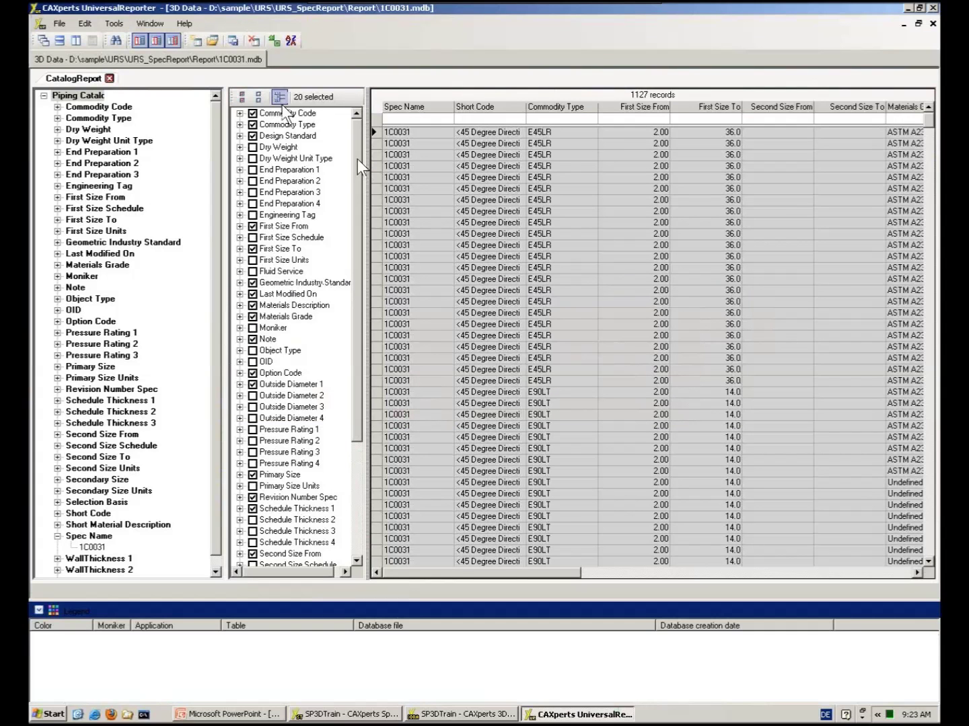
right_click(246, 55)
left_click(293, 64)
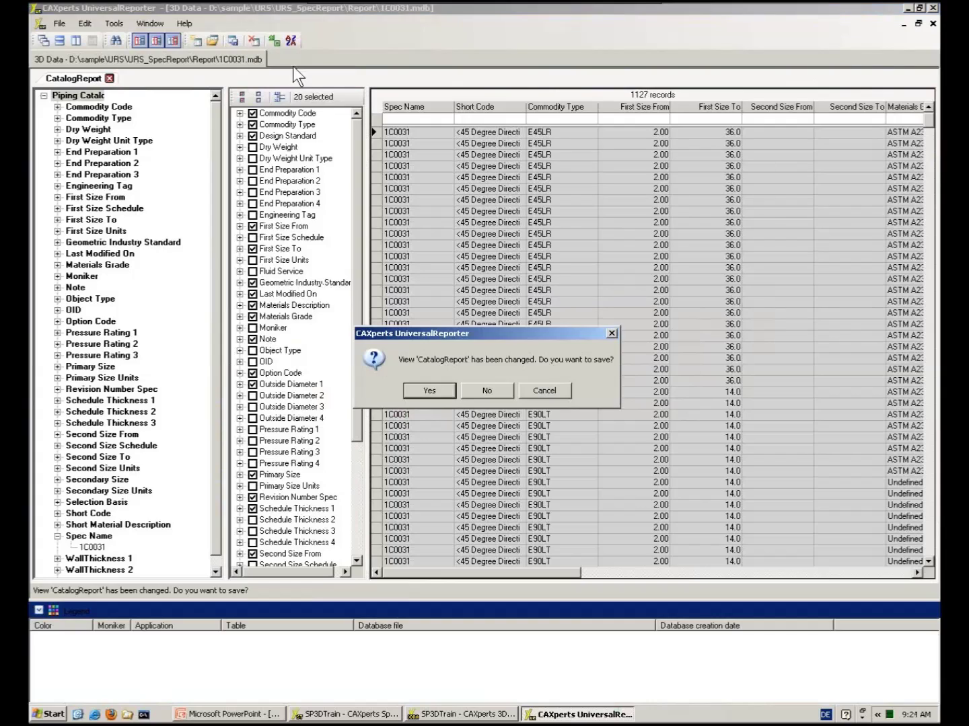
left_click(503, 394)
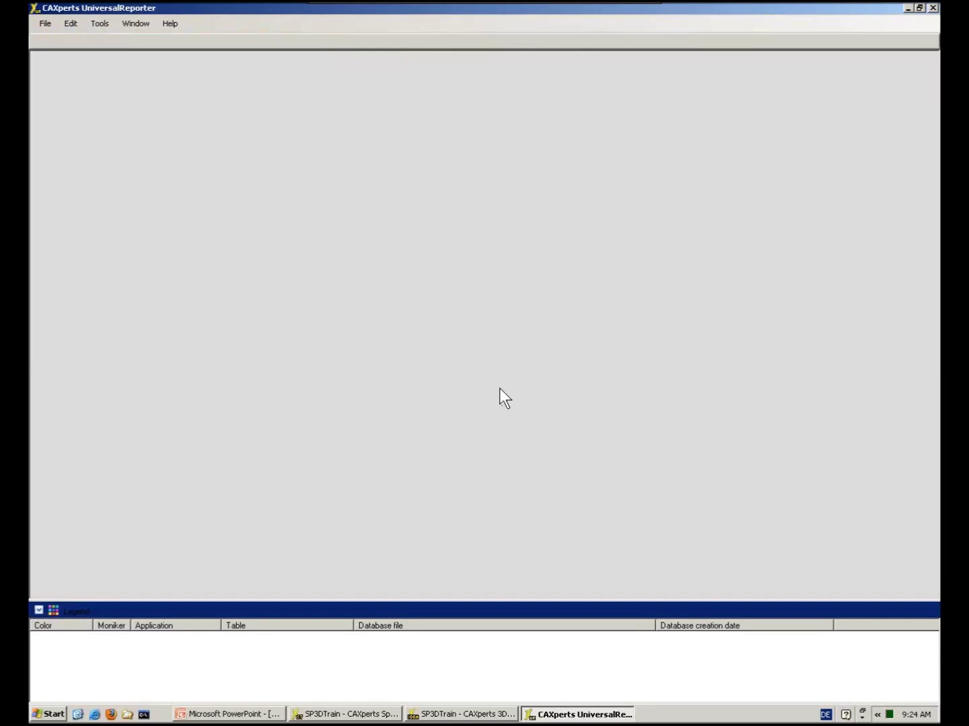
Open the recent projects DB01_CAX63_SDB.mdb and SDB_1CS150.mdb from the SPRD-SP3DInterfaceData folder
left_click(47, 24)
mouse_move(67, 54)
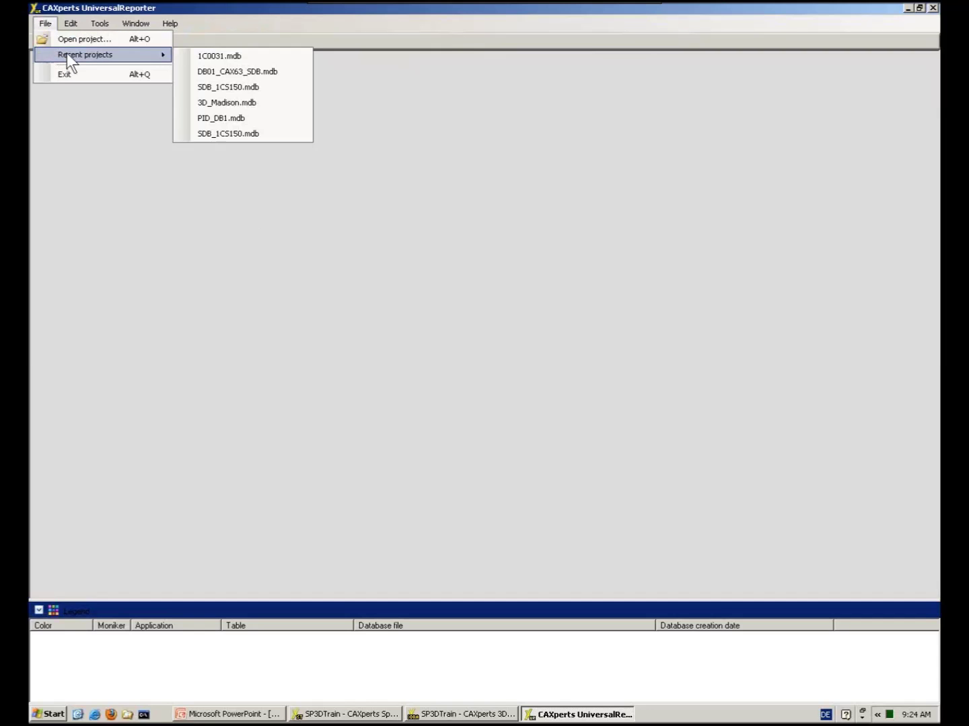
left_click(233, 69)
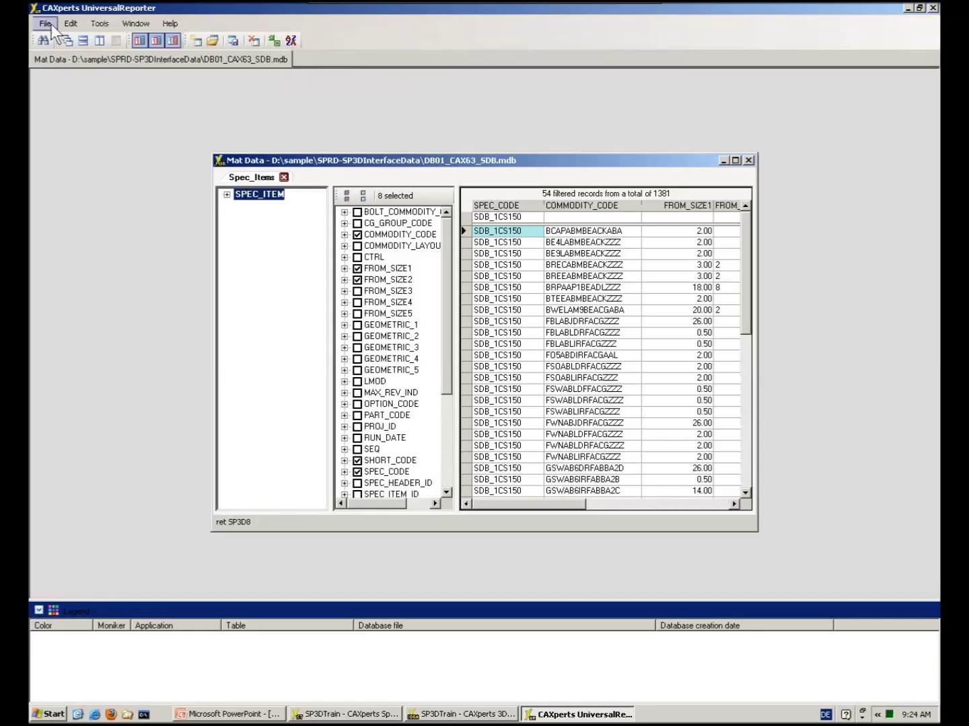
left_click(47, 23)
mouse_move(111, 56)
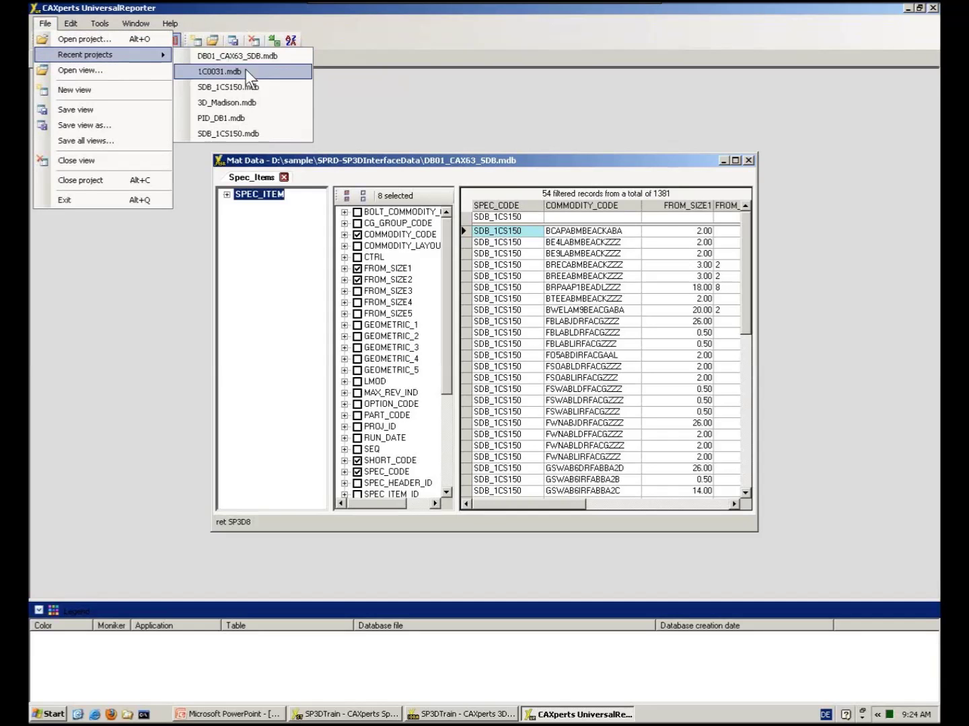
left_click(236, 87)
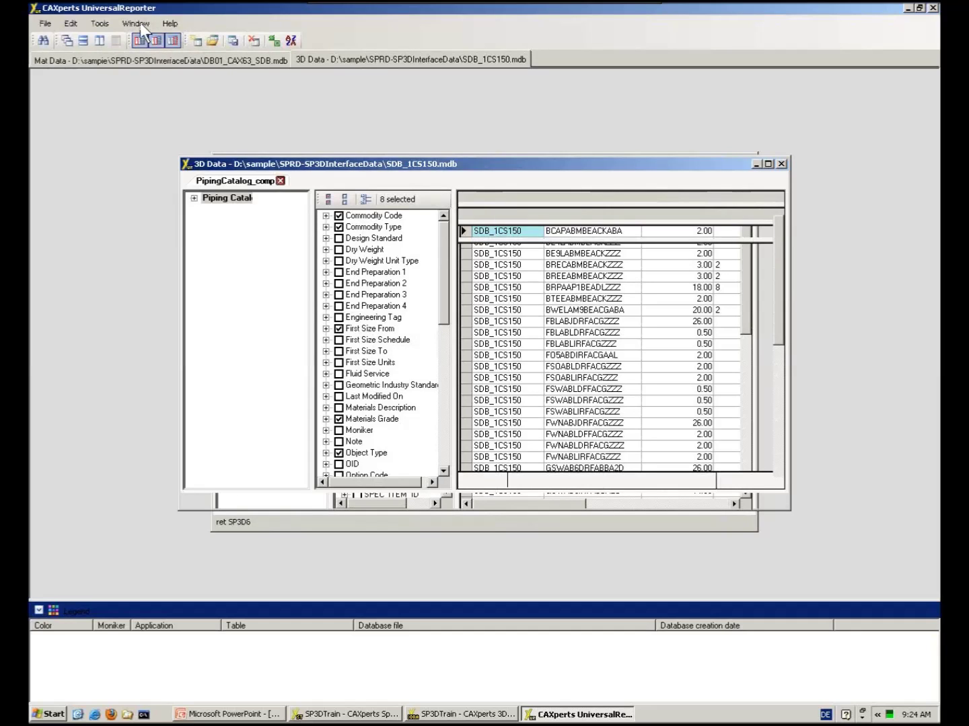
Tile the 3D Data and Mat Data project windows horizontally to compare them one above the other
left_click(140, 21)
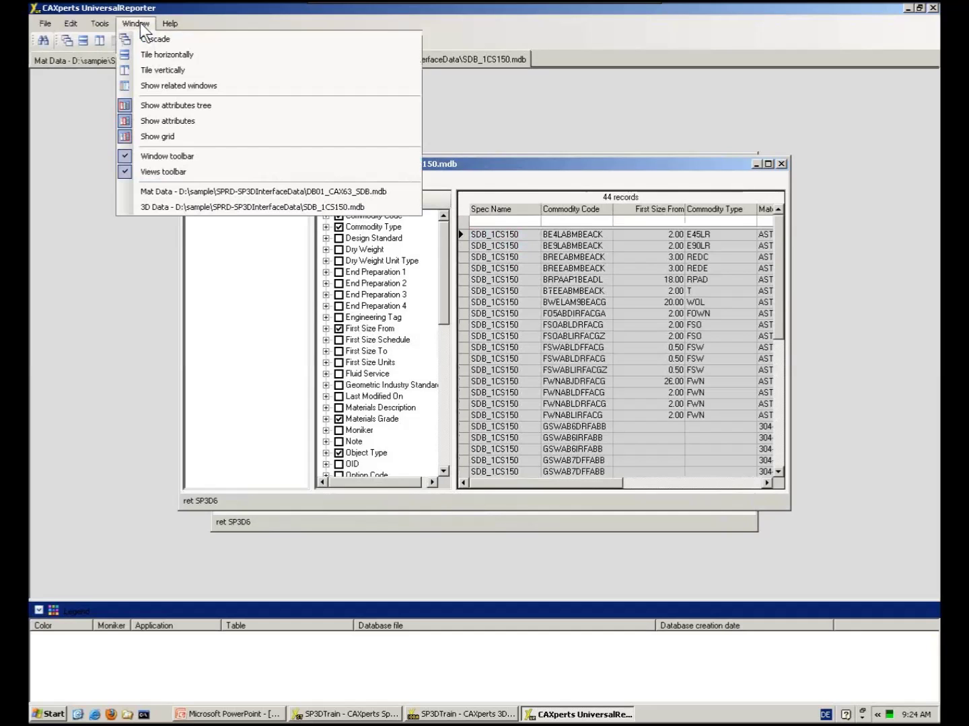
left_click(159, 56)
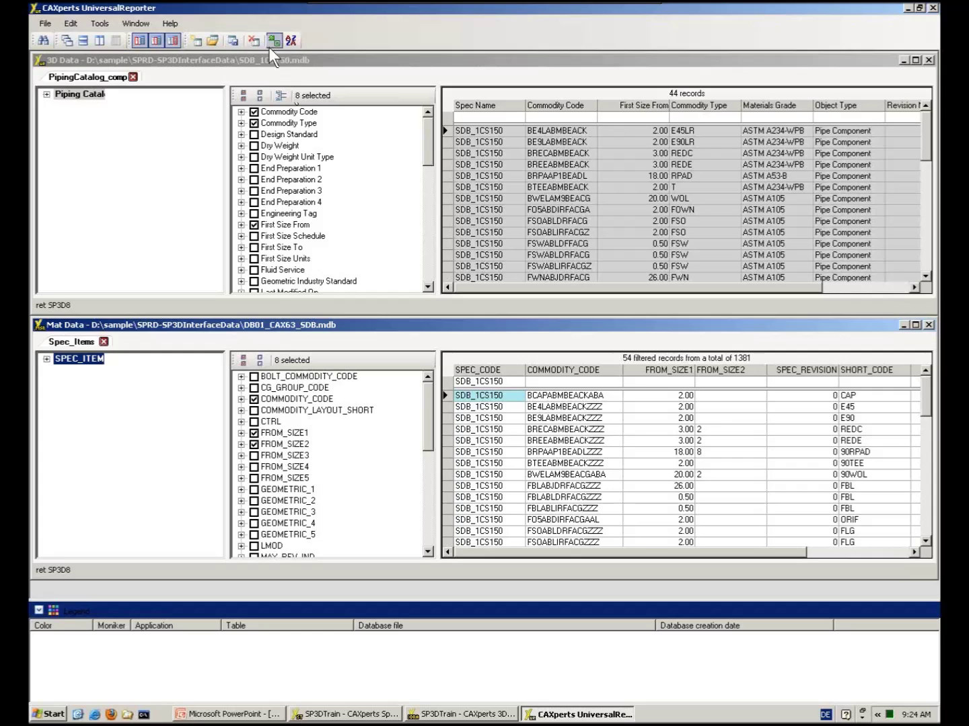
left_click_drag(239, 67, 350, 72)
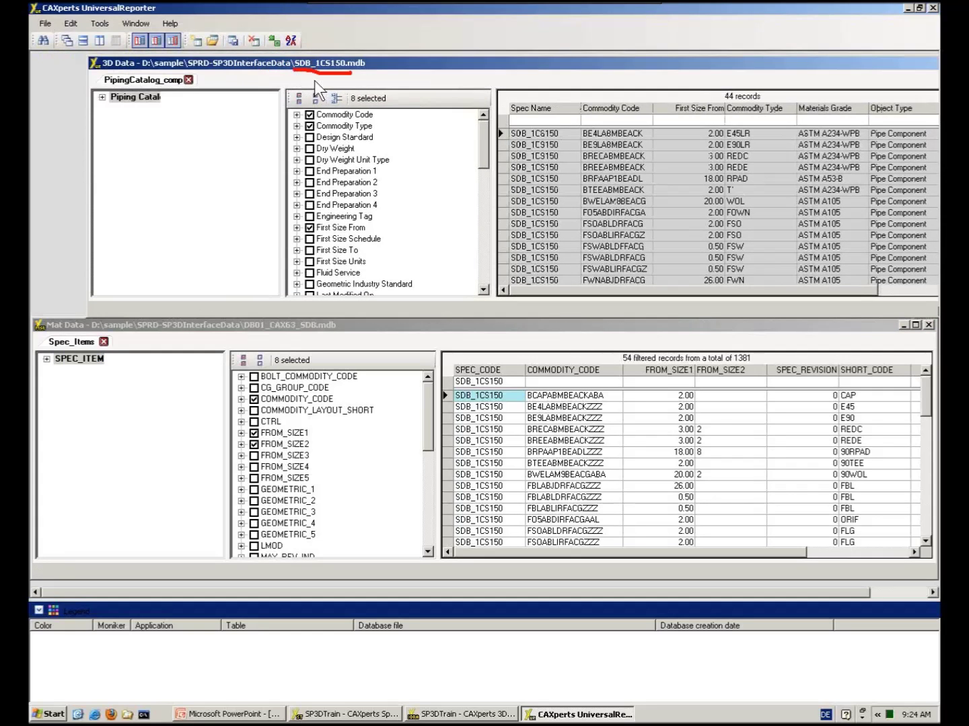
left_click(138, 23)
left_click(153, 54)
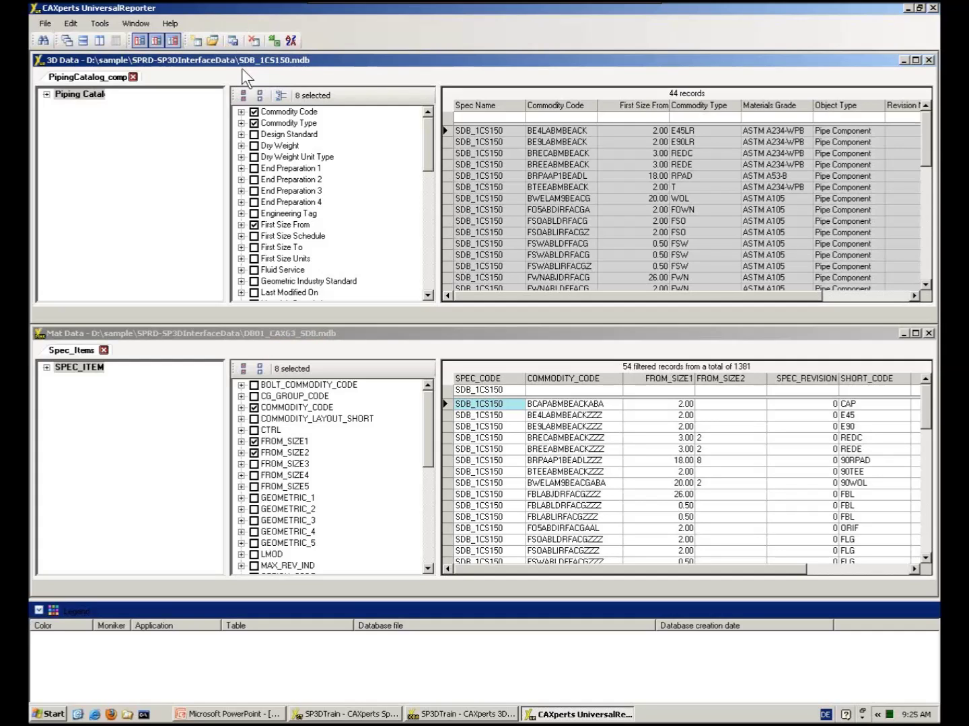
left_click_drag(276, 65, 311, 65)
Join SPEC_ITEM to the Piping Catalog through the SPMAT to SP3D Catalog - SpecCompare link, selecting only matching rows
left_click(81, 367)
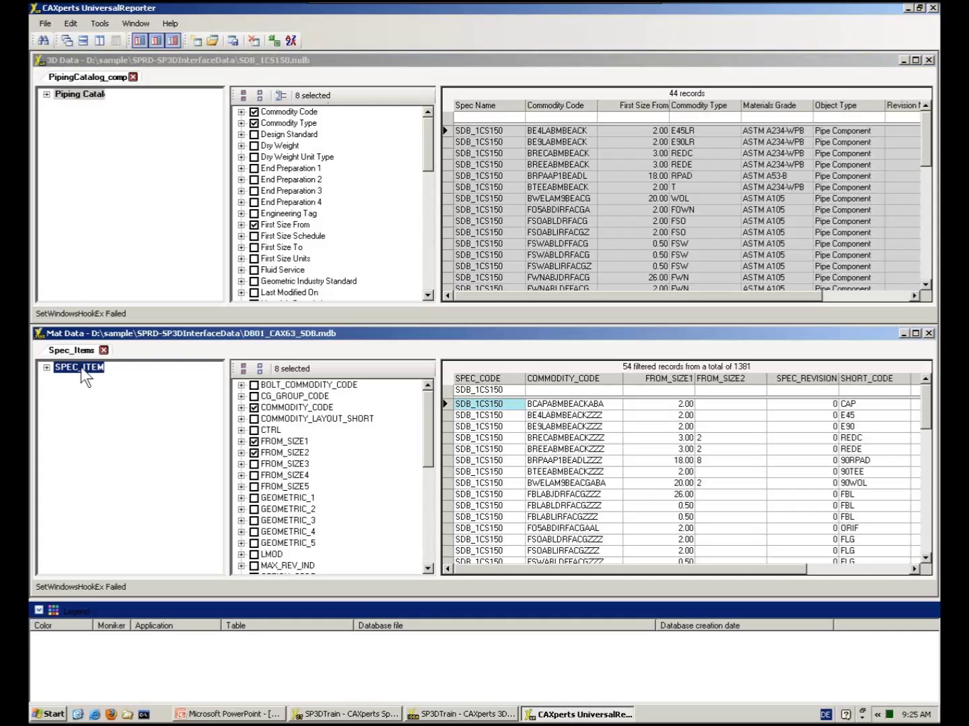
left_click(80, 95)
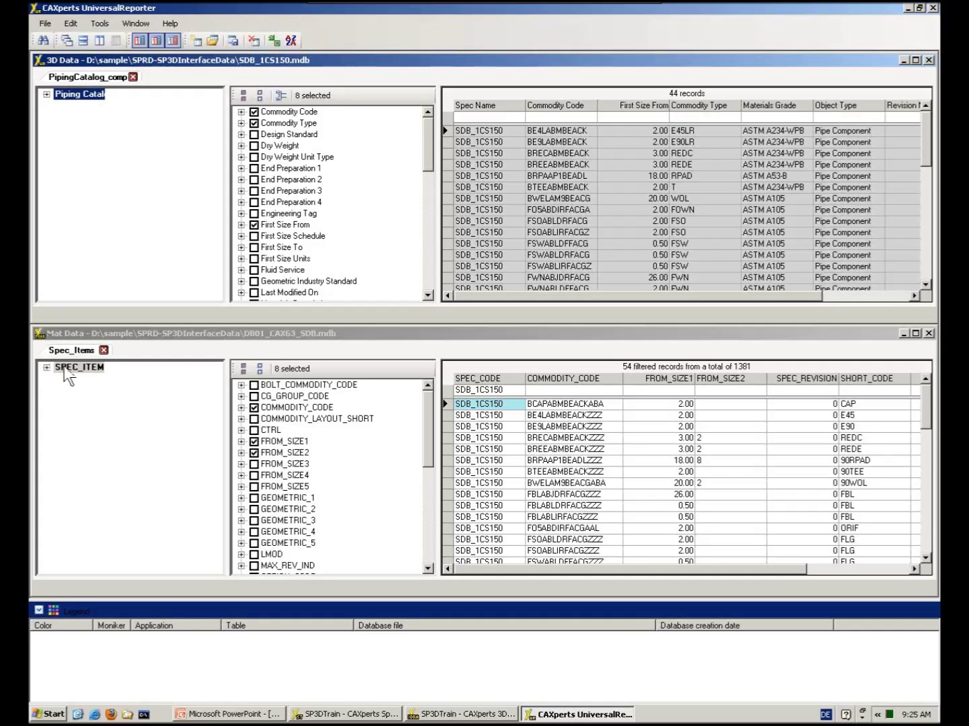
left_click_drag(64, 366, 80, 100)
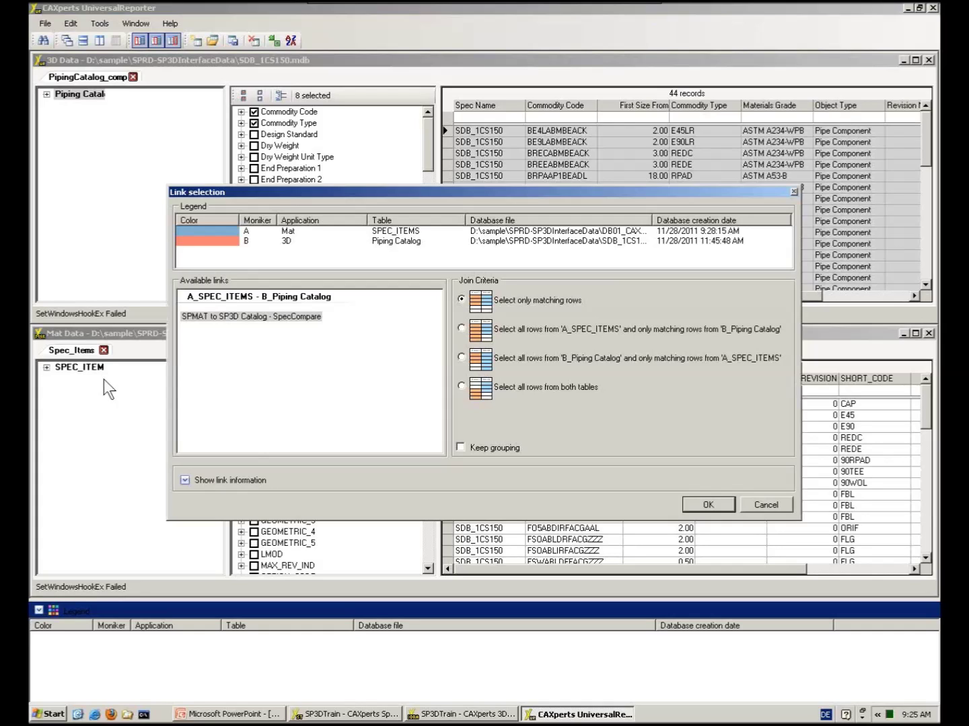
left_click(277, 318)
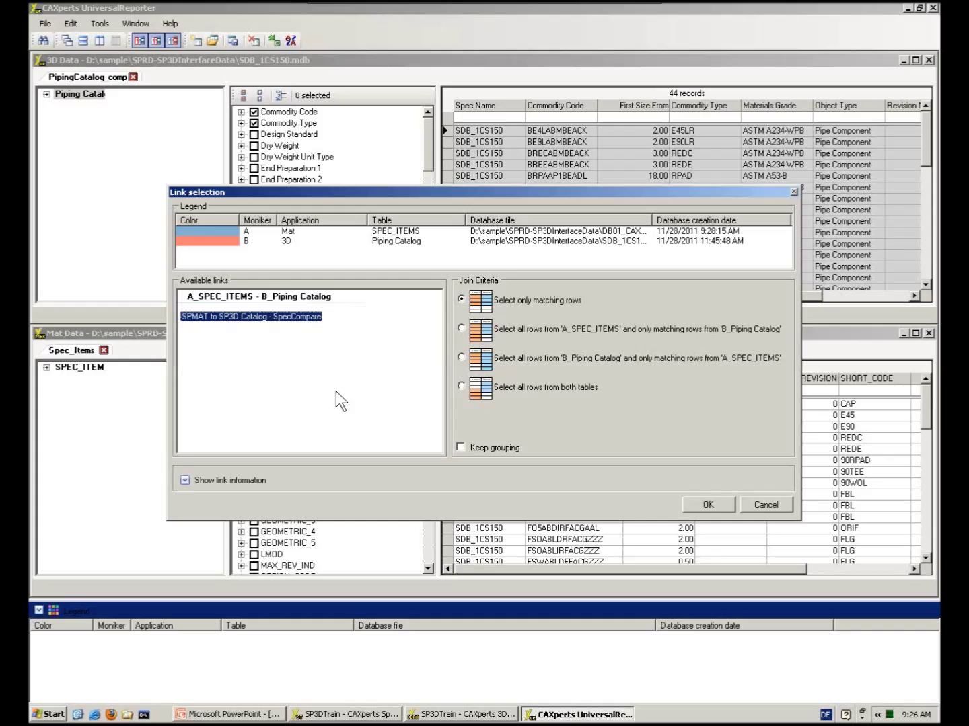
left_click(290, 232)
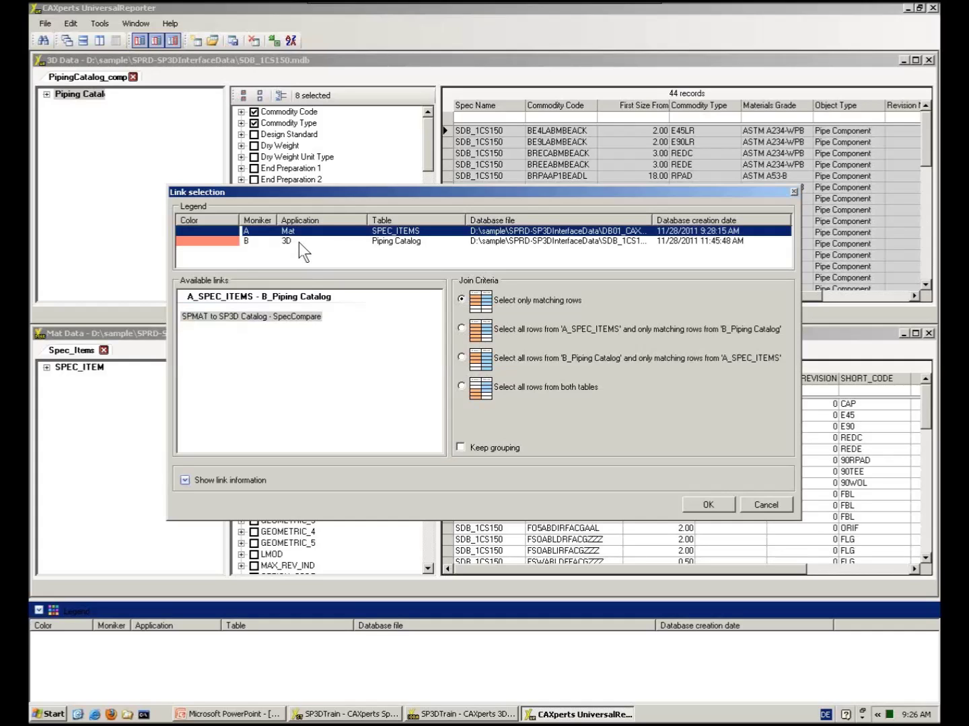
left_click(299, 242)
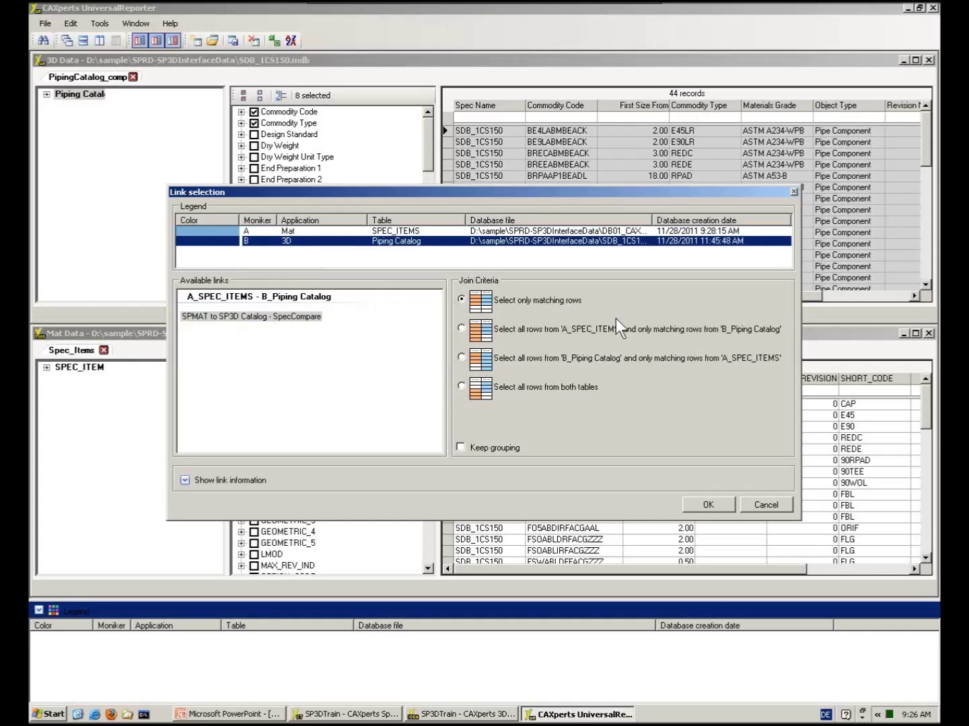
left_click(707, 506)
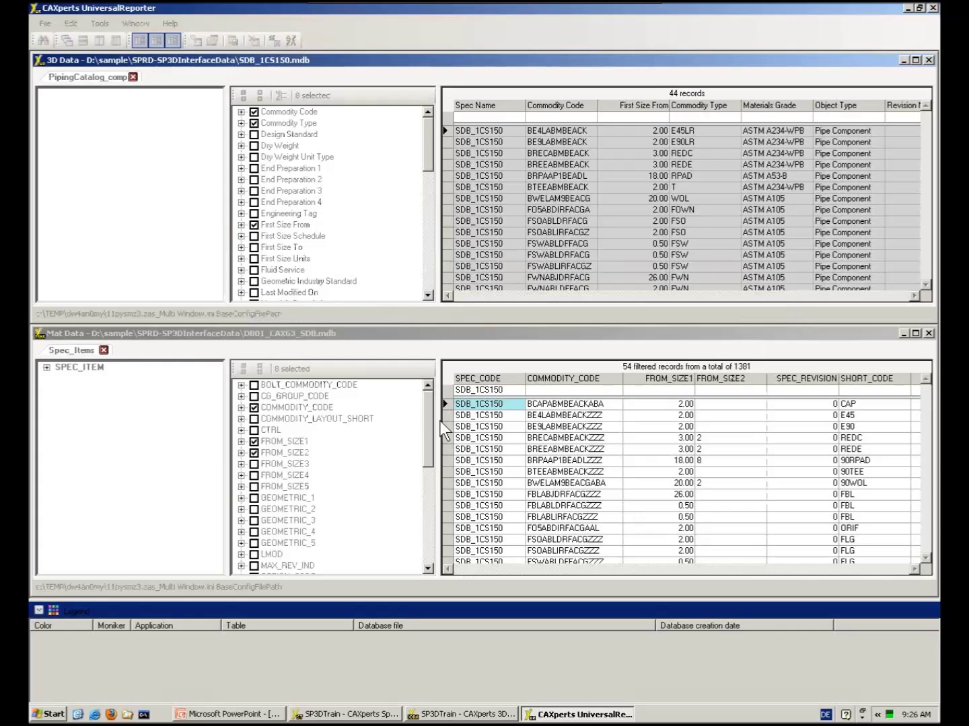
double_click(366, 155)
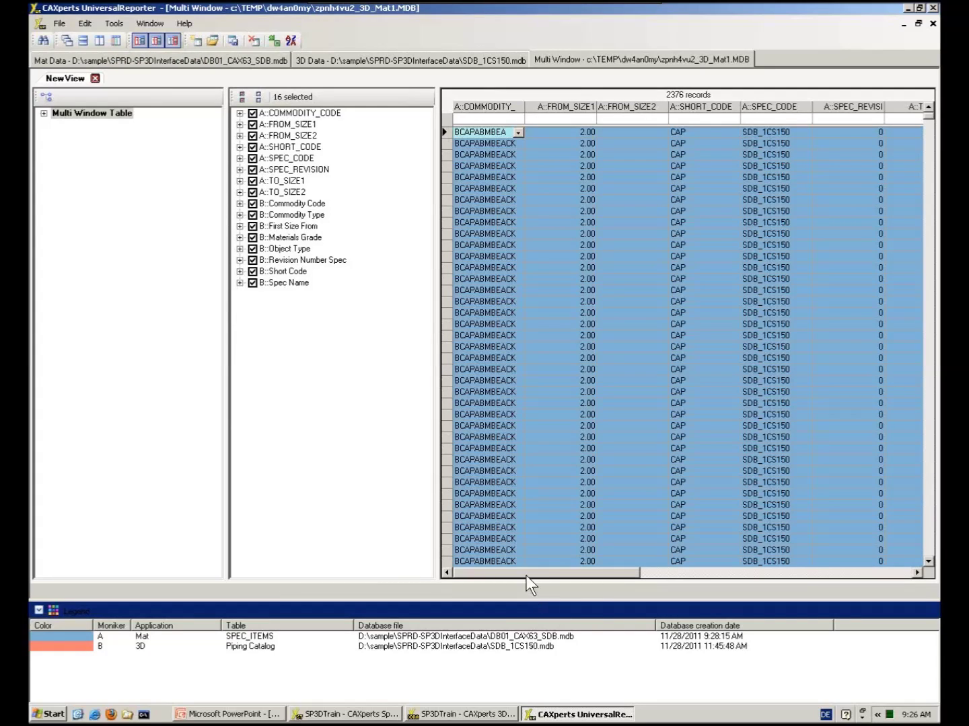
mouse_move(527, 573)
left_mouse_down()
mouse_move(776, 575)
mouse_move(525, 572)
left_mouse_up()
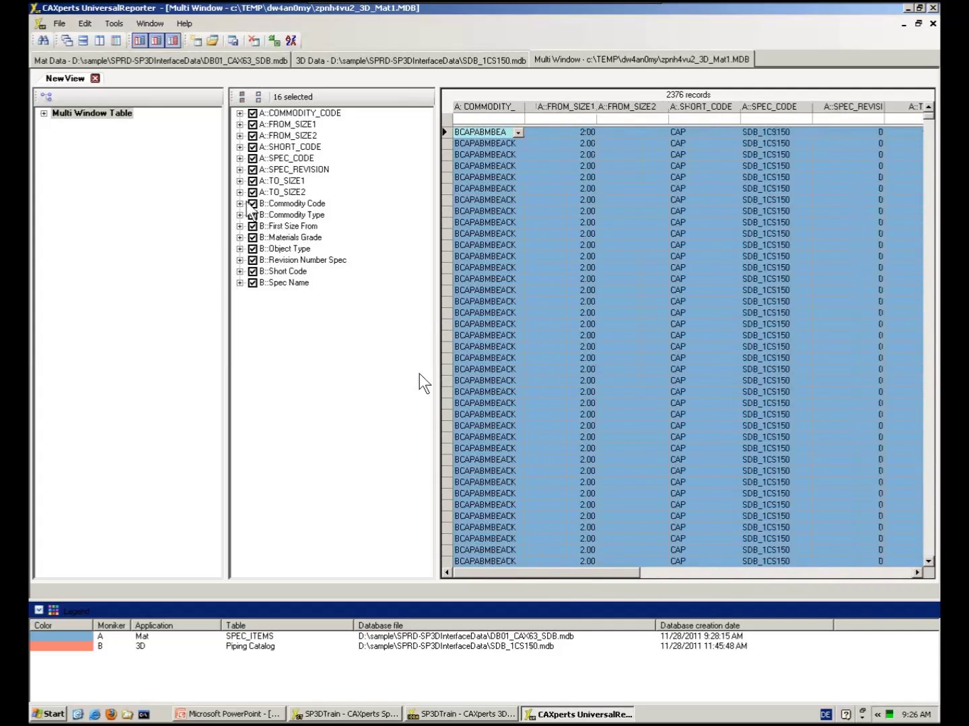
Start a report for the joined view and choose SPRD-SP3D-Compare.xls from the SPRD-SP3DInterfaceData Templates folder as its template
left_click(275, 41)
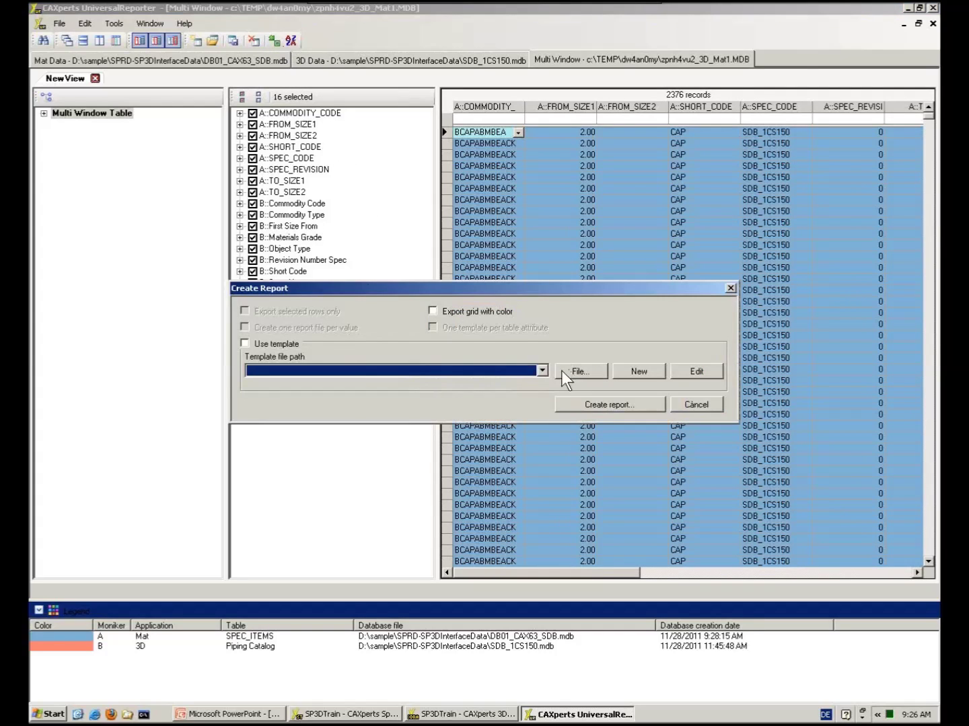
left_click(577, 370)
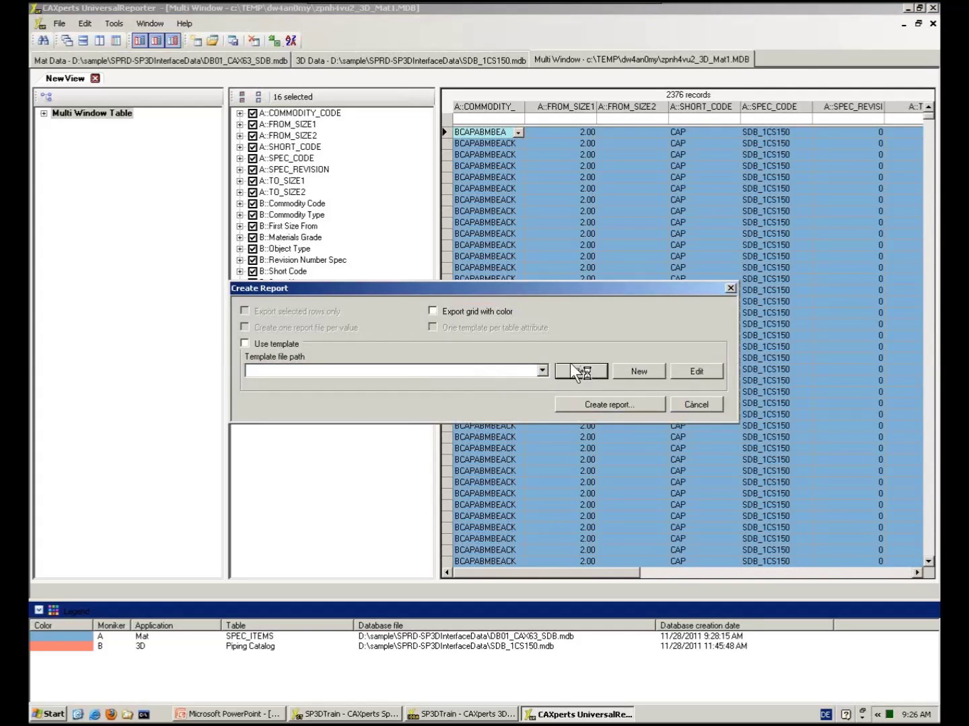
left_click(574, 166)
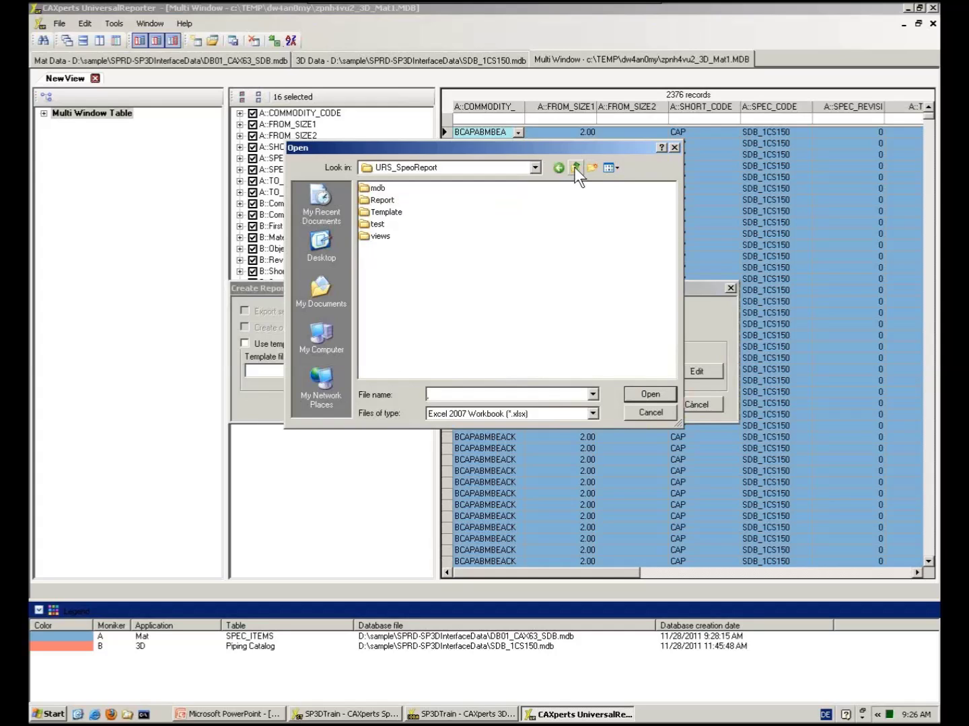
left_click(575, 167)
left_click(574, 167)
double_click(521, 201)
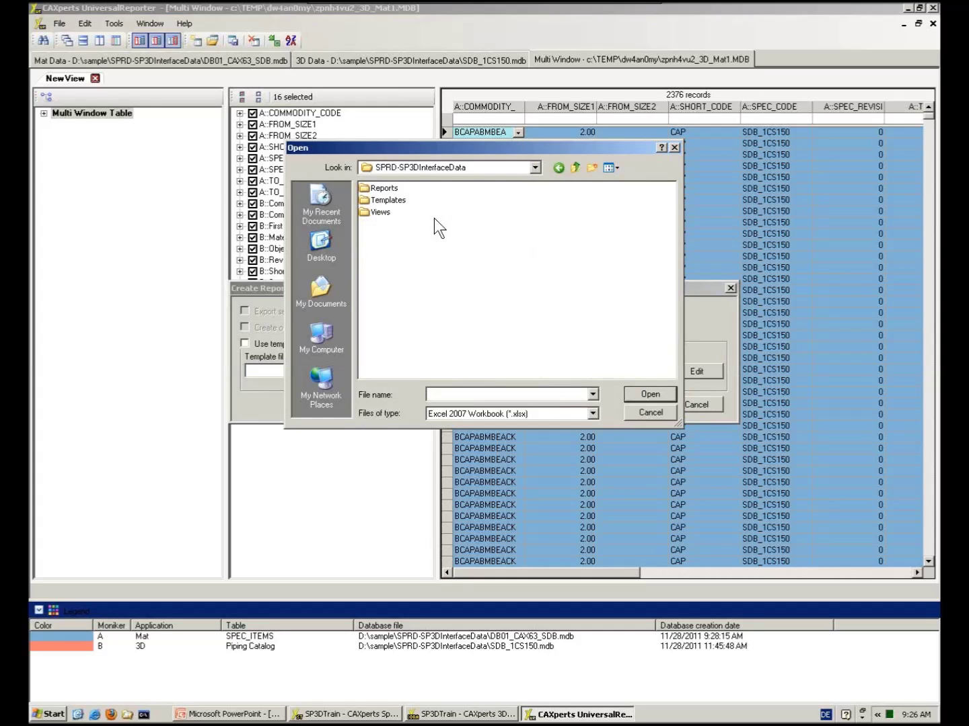
double_click(386, 201)
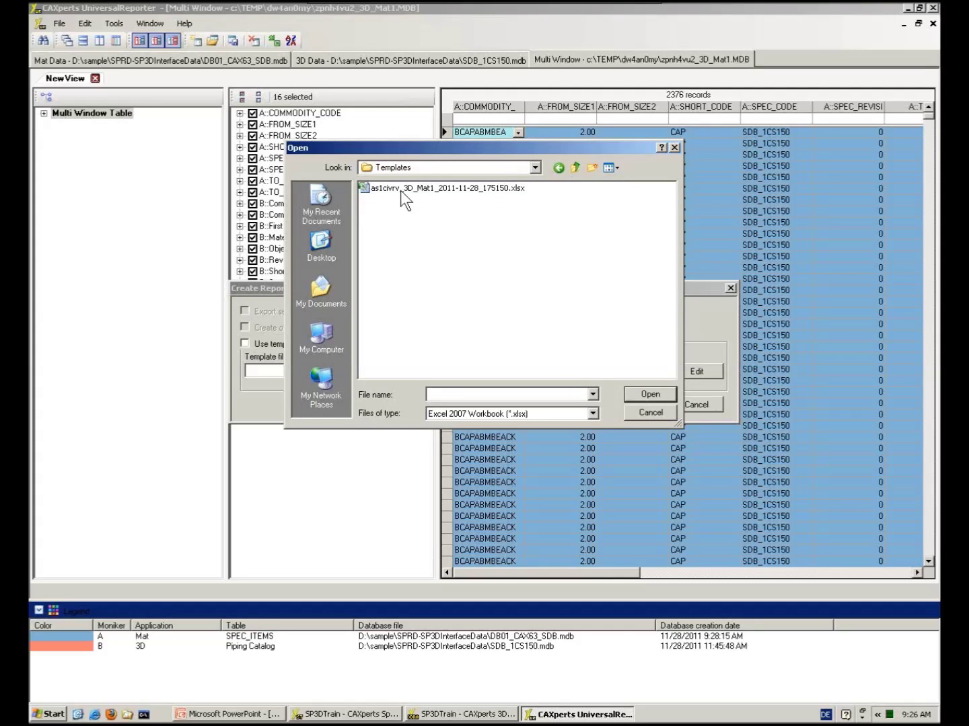
left_click(517, 414)
left_click(515, 439)
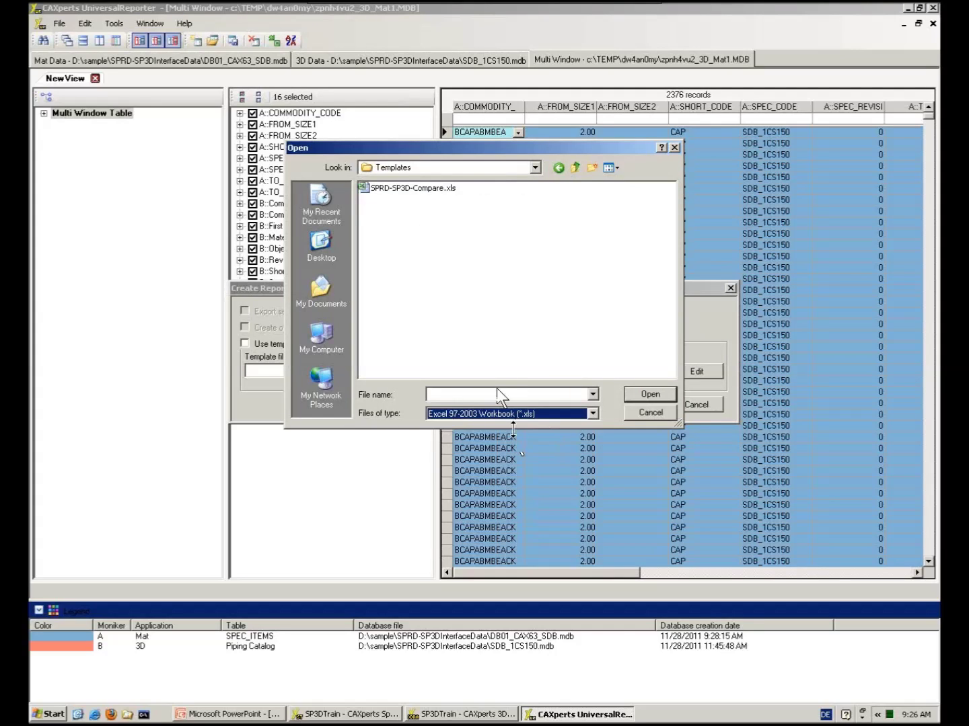
left_click(409, 188)
left_click(648, 394)
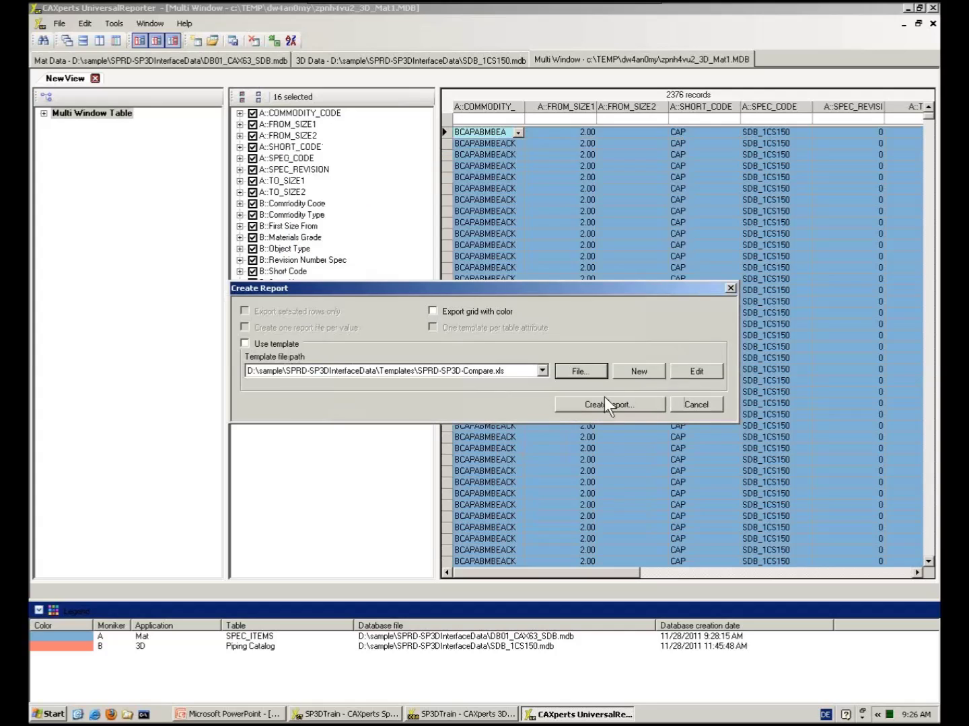
Open the comparison template in Excel, examine the COUNTIF formula in cell C6, and close it without changes
left_click(699, 374)
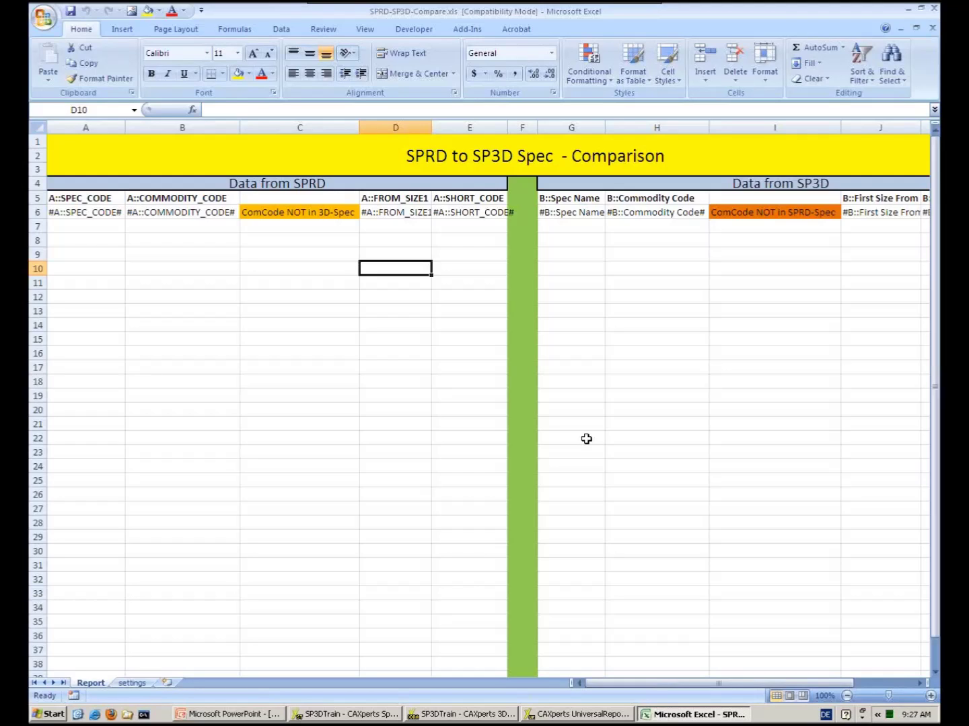
left_click(292, 212)
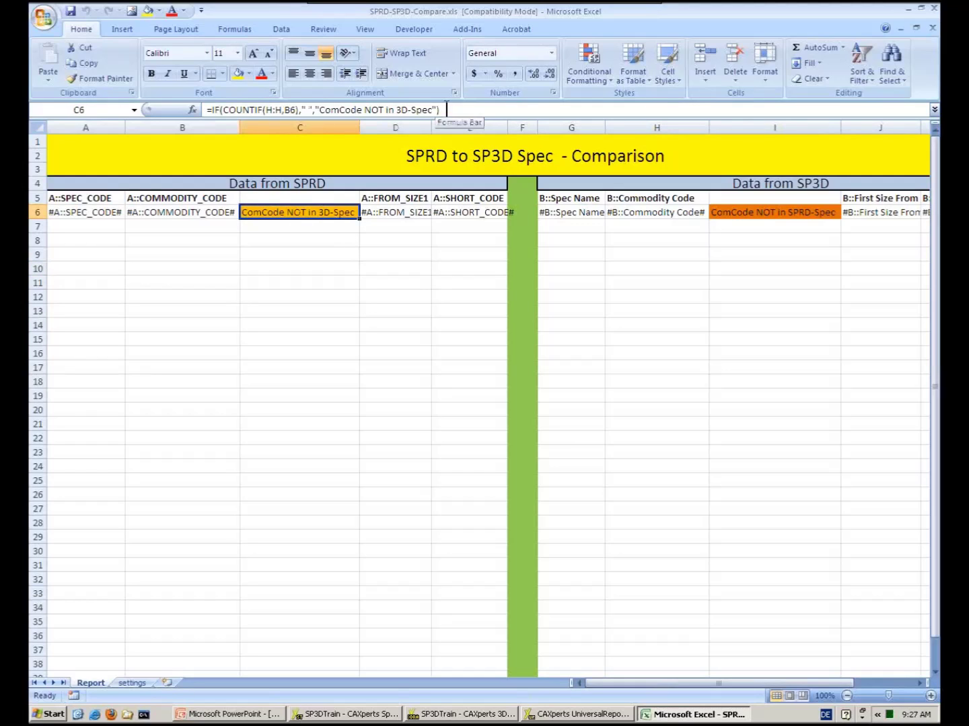
left_click_drag(440, 109, 208, 113)
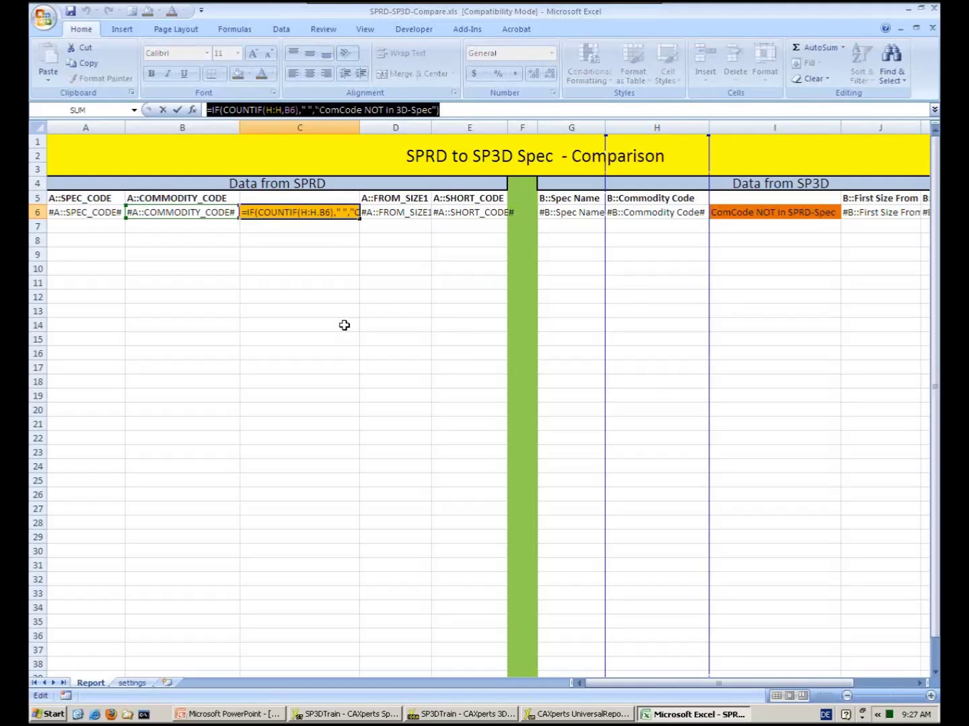
type("=")
left_click(376, 258)
key("Escape")
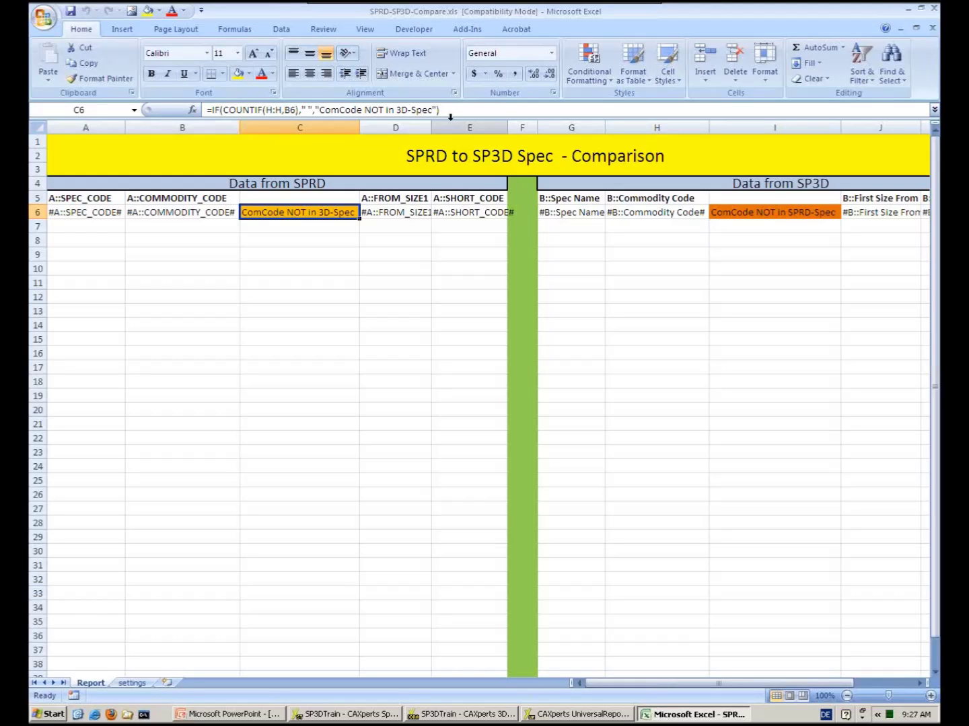
left_click(936, 13)
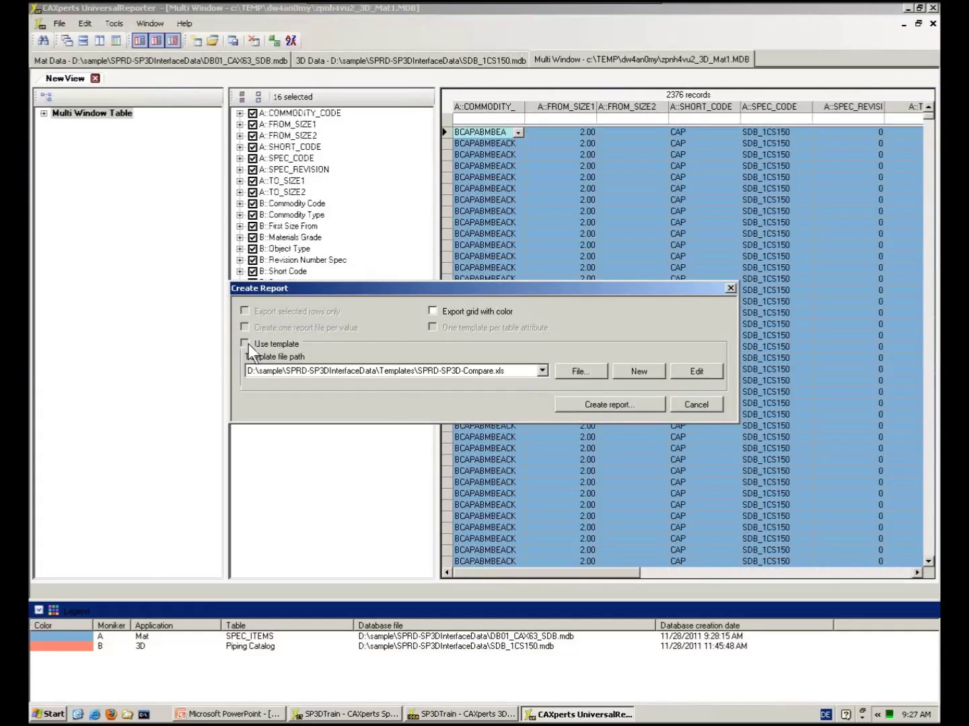
Enable the template, create the report as an Excel 2007 workbook in the Templates folder under the suggested name, and open it
left_click(245, 343)
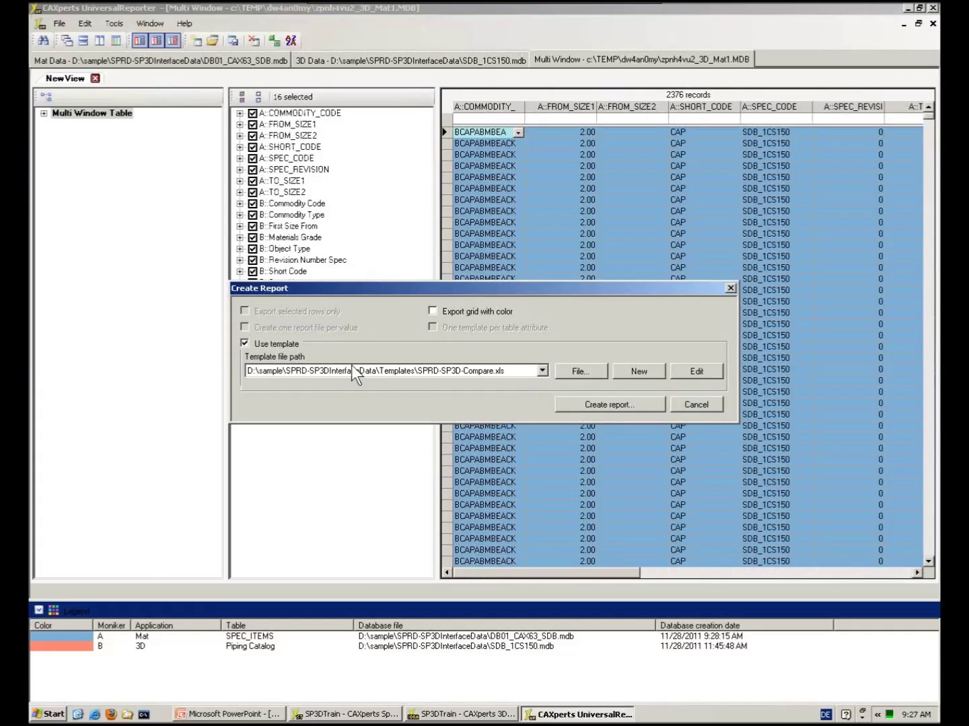
left_click(610, 405)
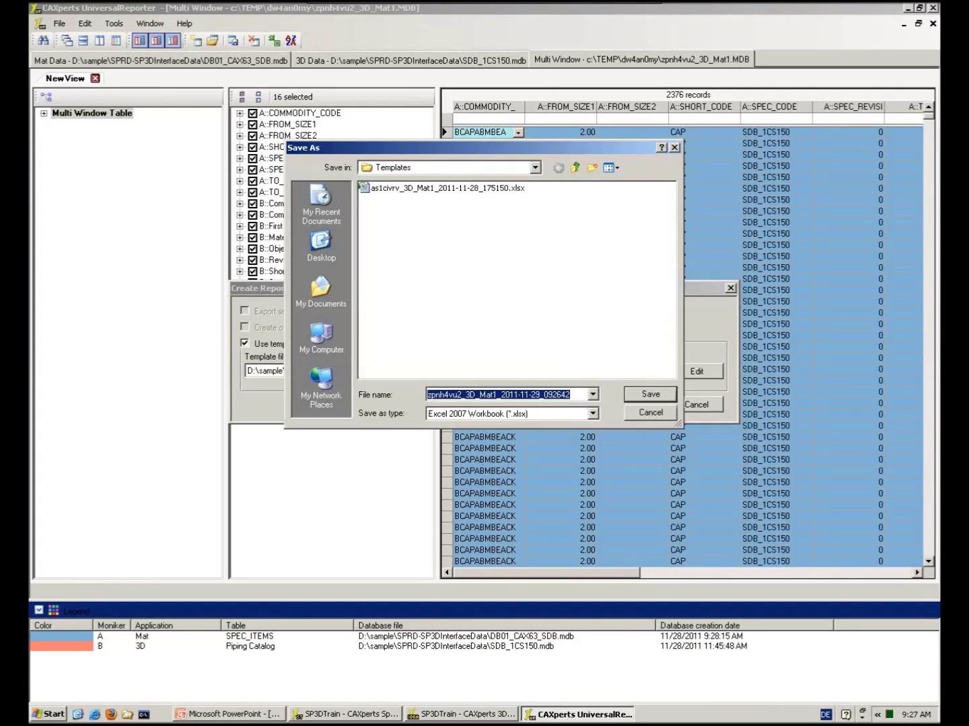
left_click(652, 396)
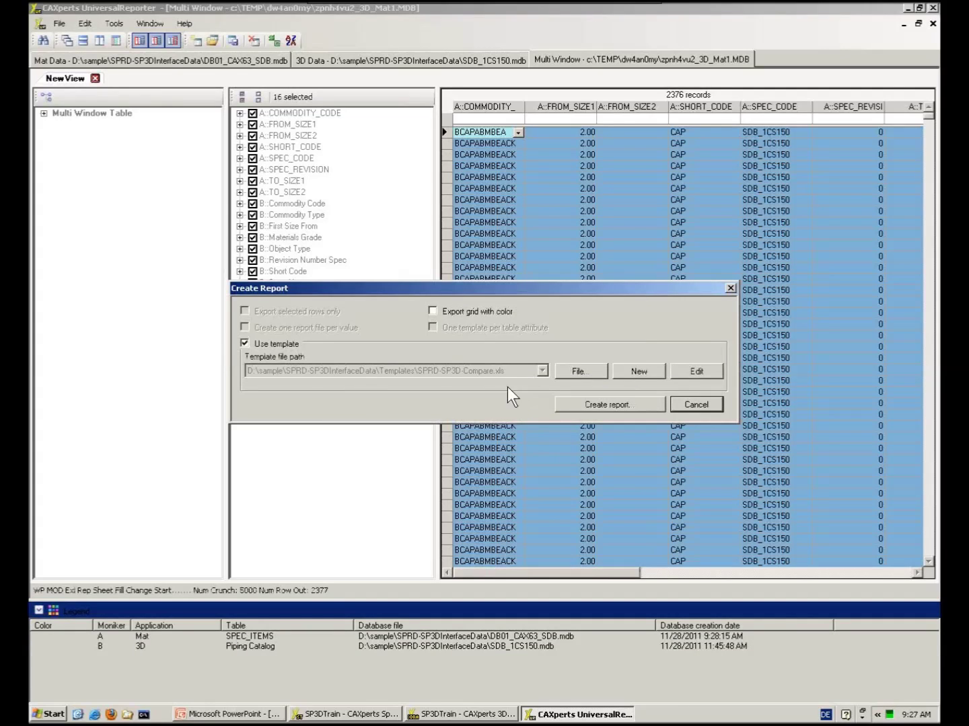
left_click(457, 391)
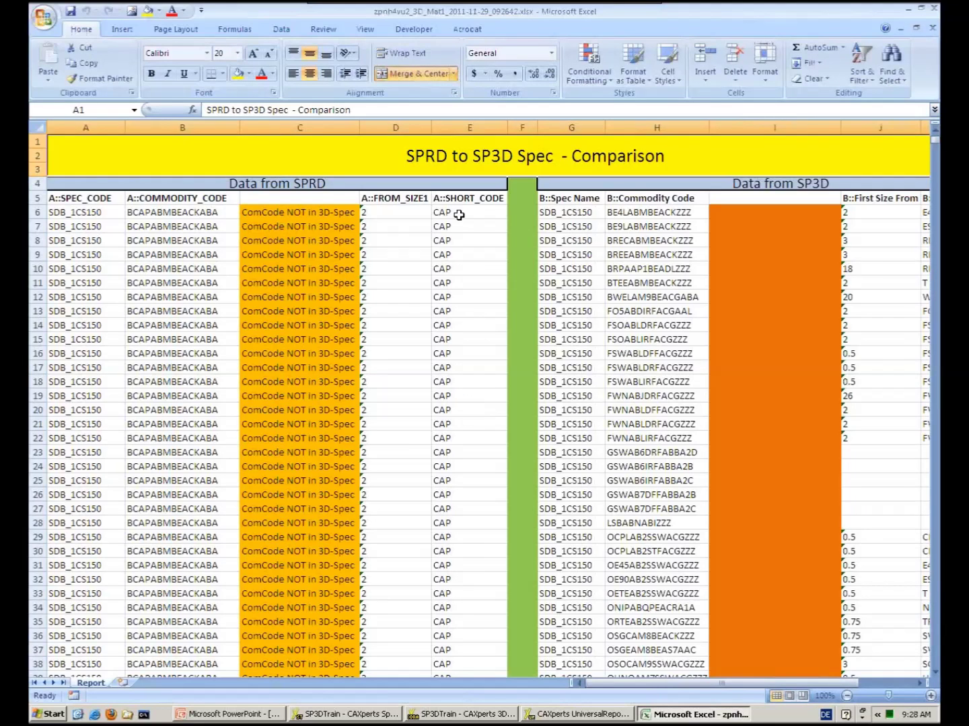
Examine the SPRD side of the comparison report for commodity codes flagged in column C as missing from the 3D spec
left_click(455, 215)
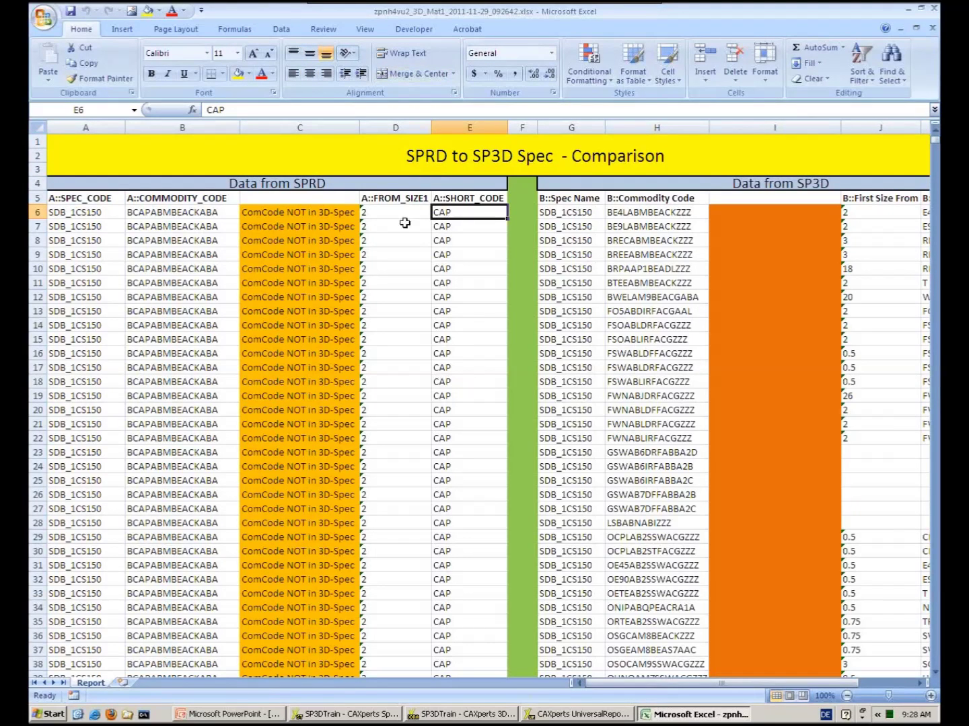
left_click(167, 215)
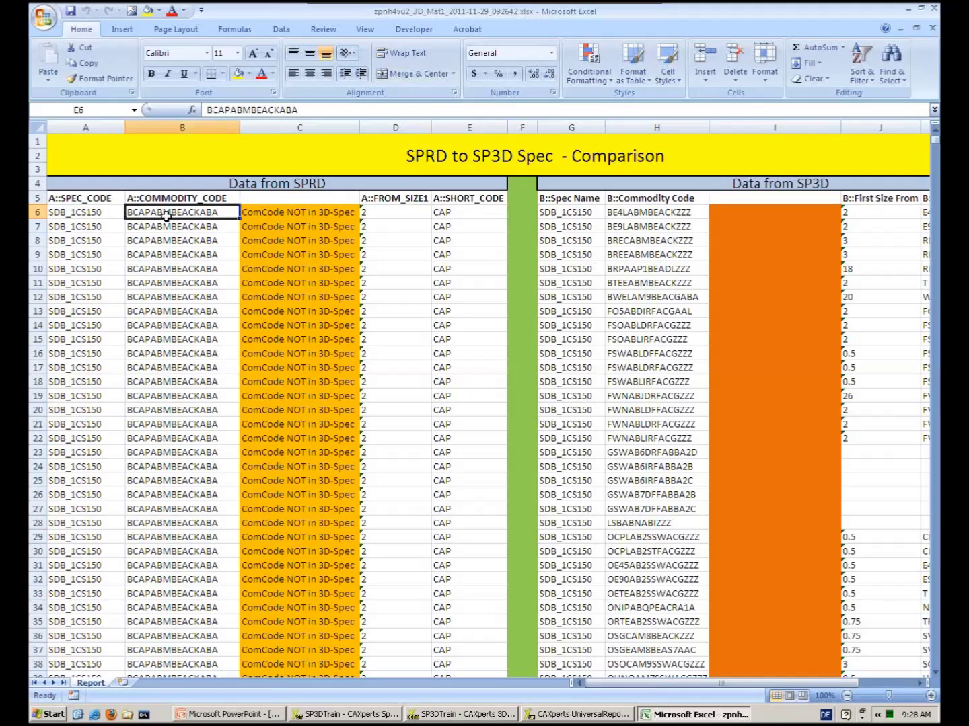
left_click(295, 214)
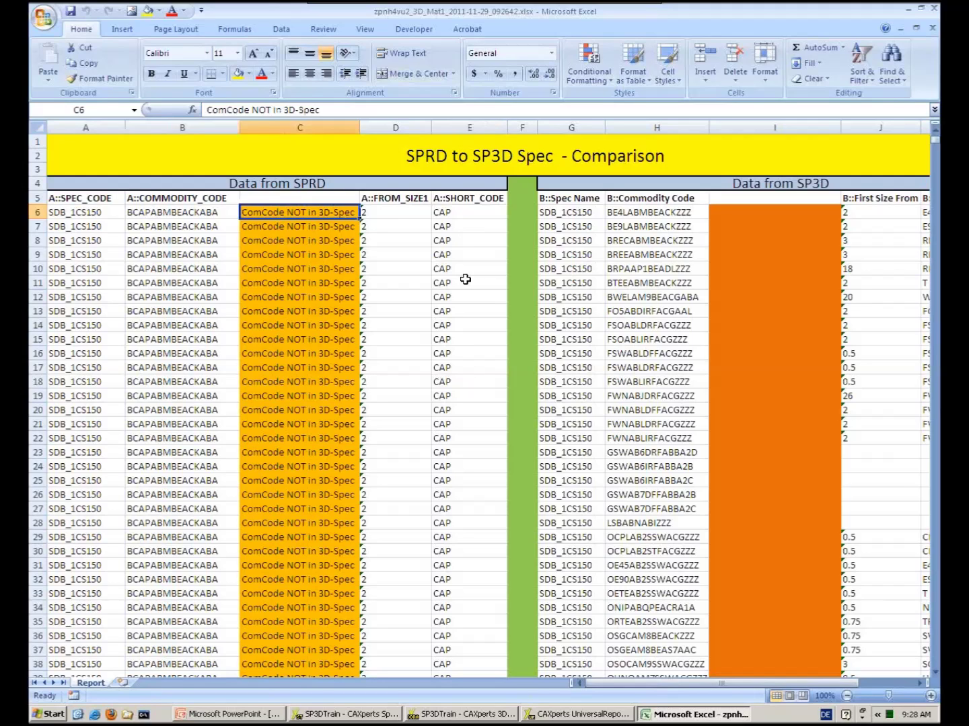
scroll(466, 279, "down", 2)
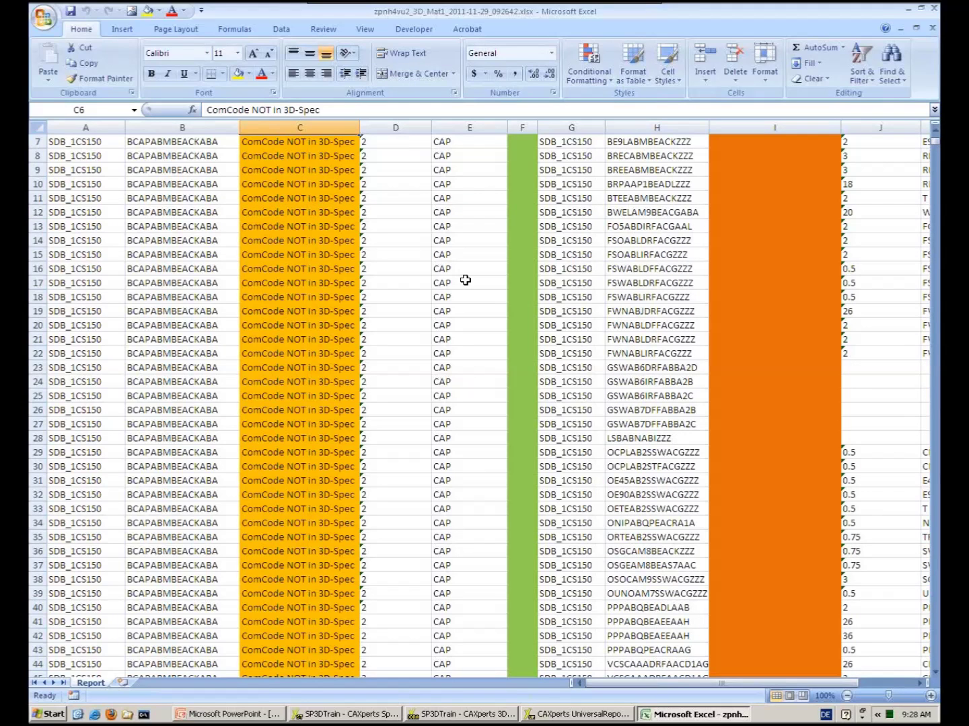
scroll(465, 280, "down", 12)
left_click(263, 252)
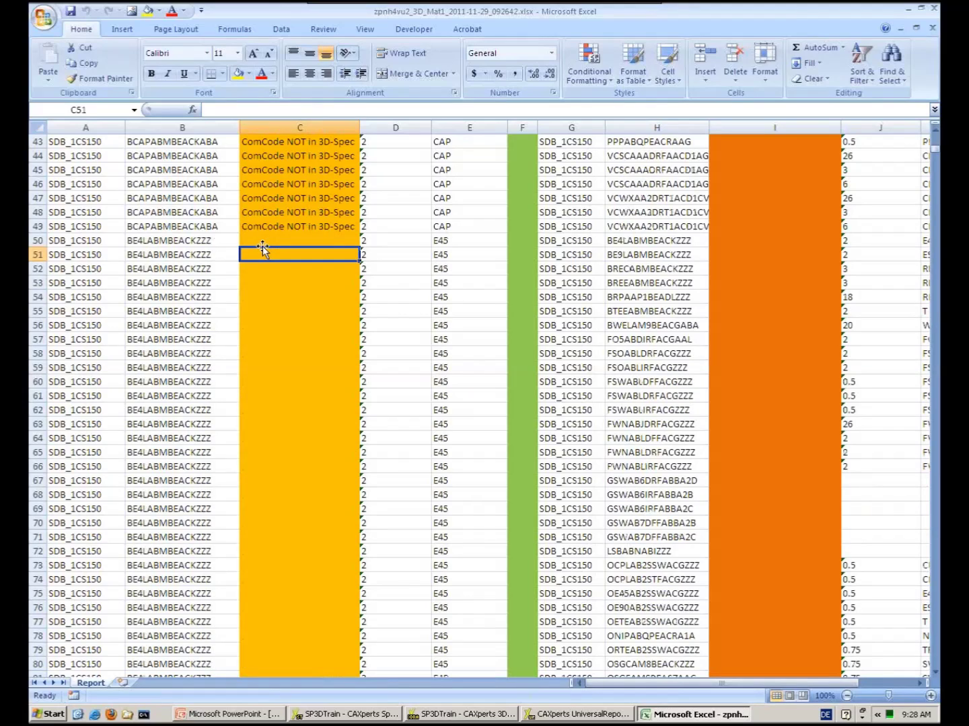
left_click(263, 246)
scroll(344, 288, "down", 16)
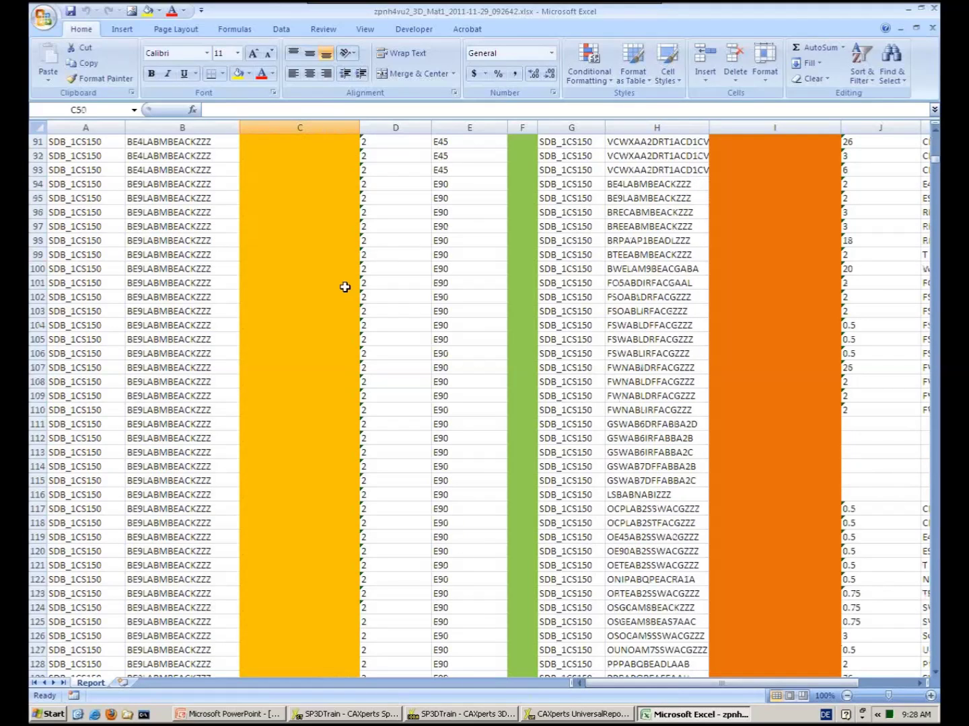
scroll(344, 287, "down", 20)
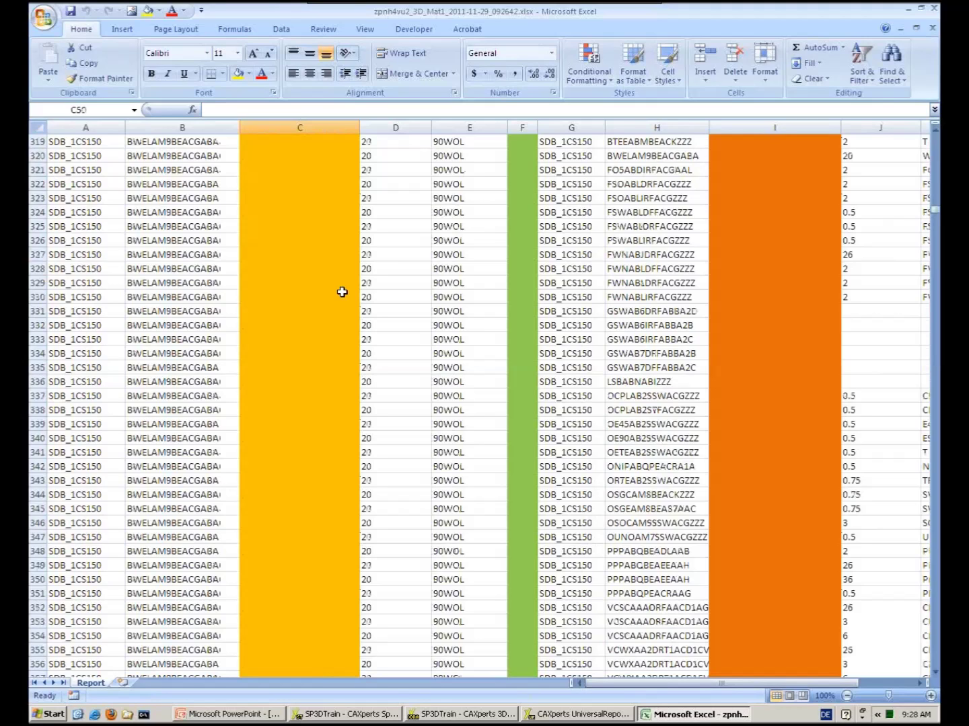
scroll(342, 292, "down", 6)
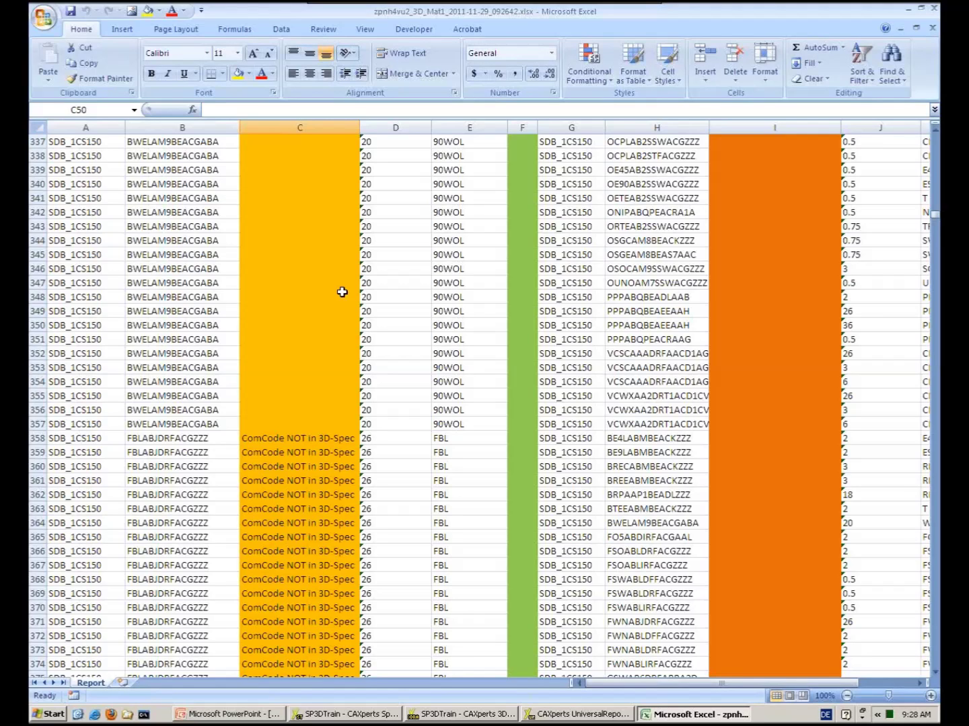
Check column I on the SP3D side for flagged commodity codes and return to the start of the comparison report
left_click(770, 452)
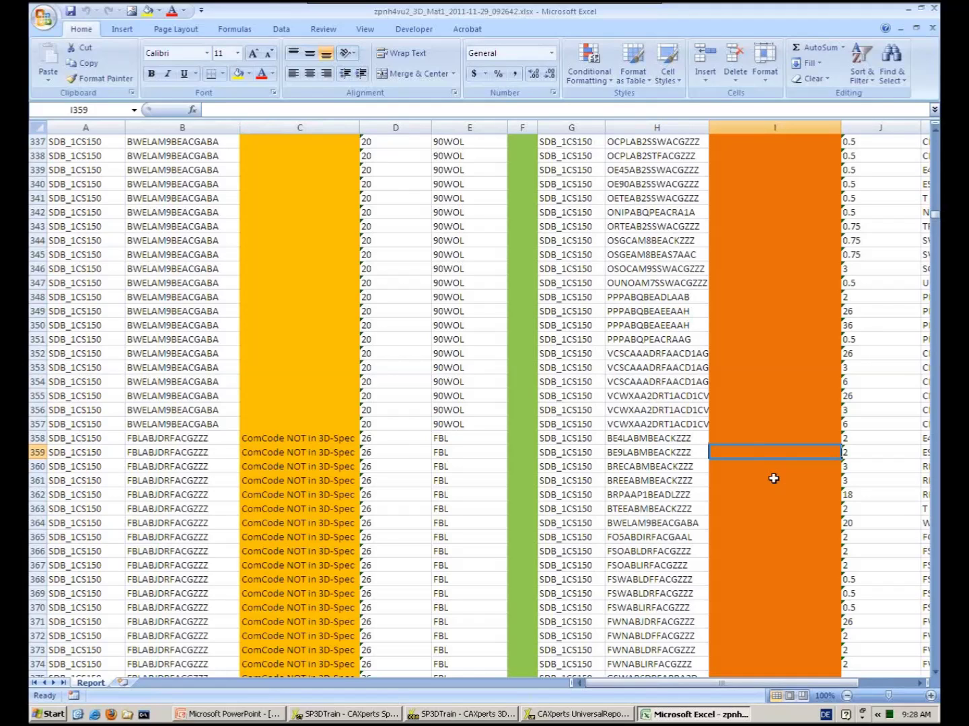
scroll(774, 479, "down", 2)
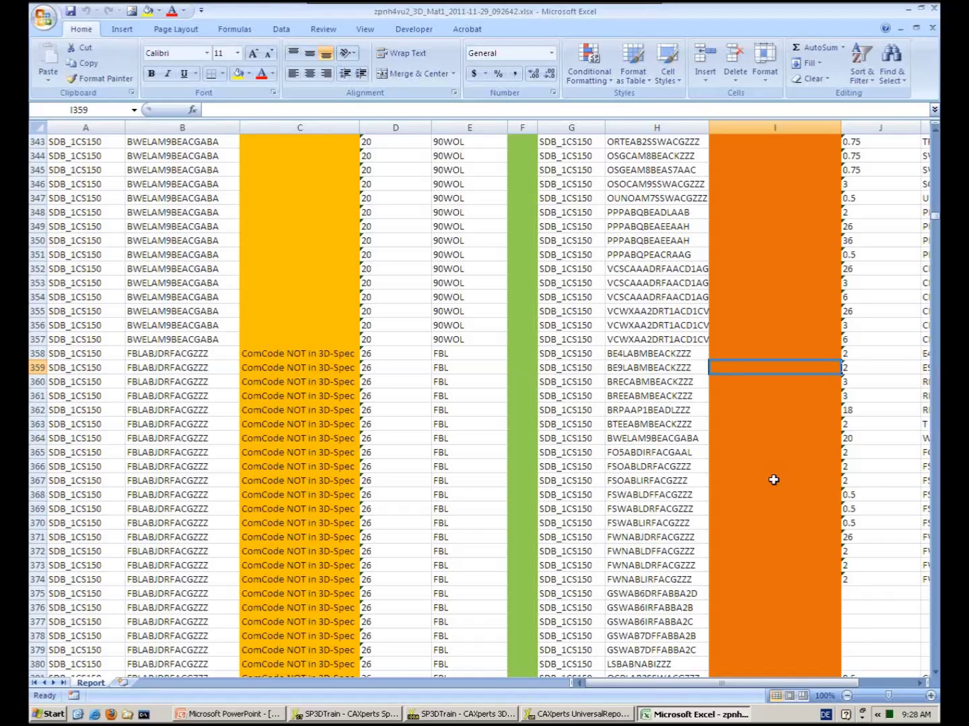
scroll(774, 479, "down", 20)
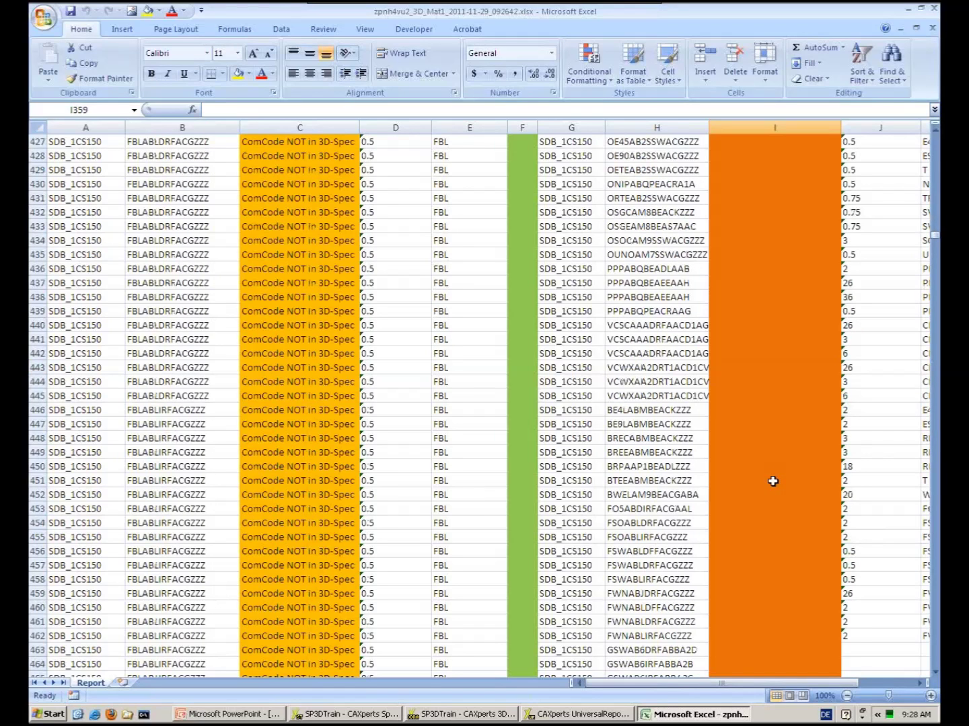
scroll(772, 481, "down", 18)
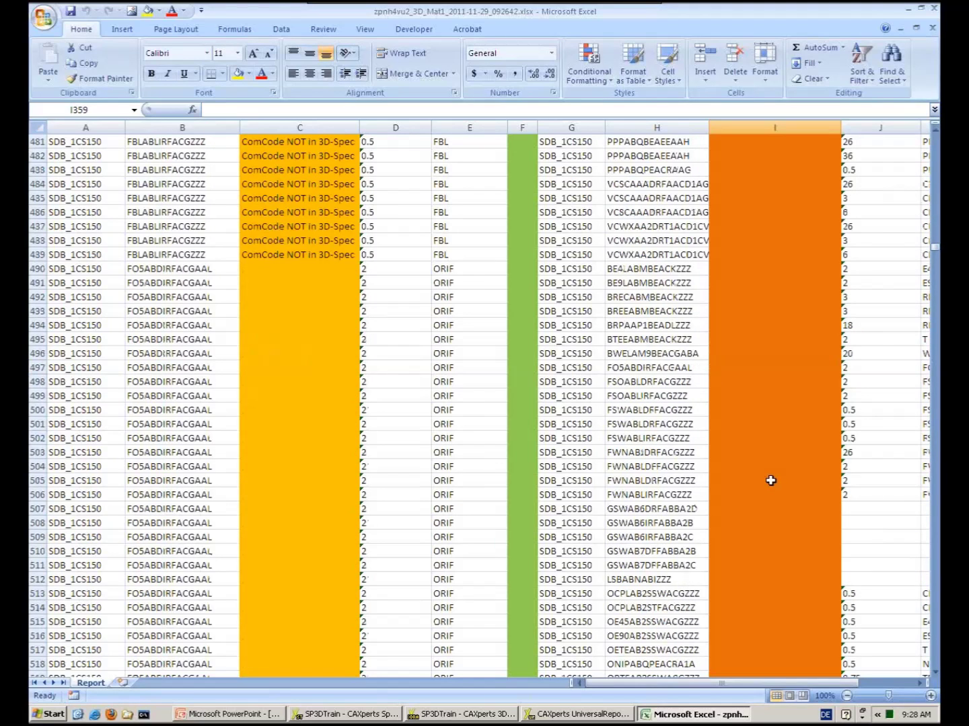
scroll(772, 481, "up", 20)
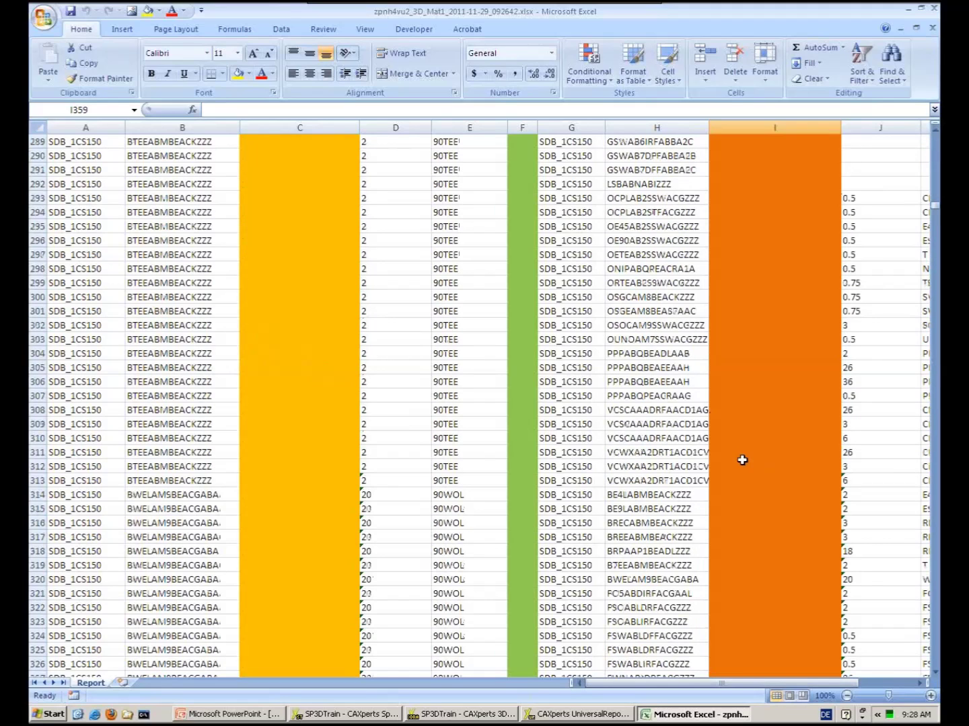
scroll(742, 460, "up", 20)
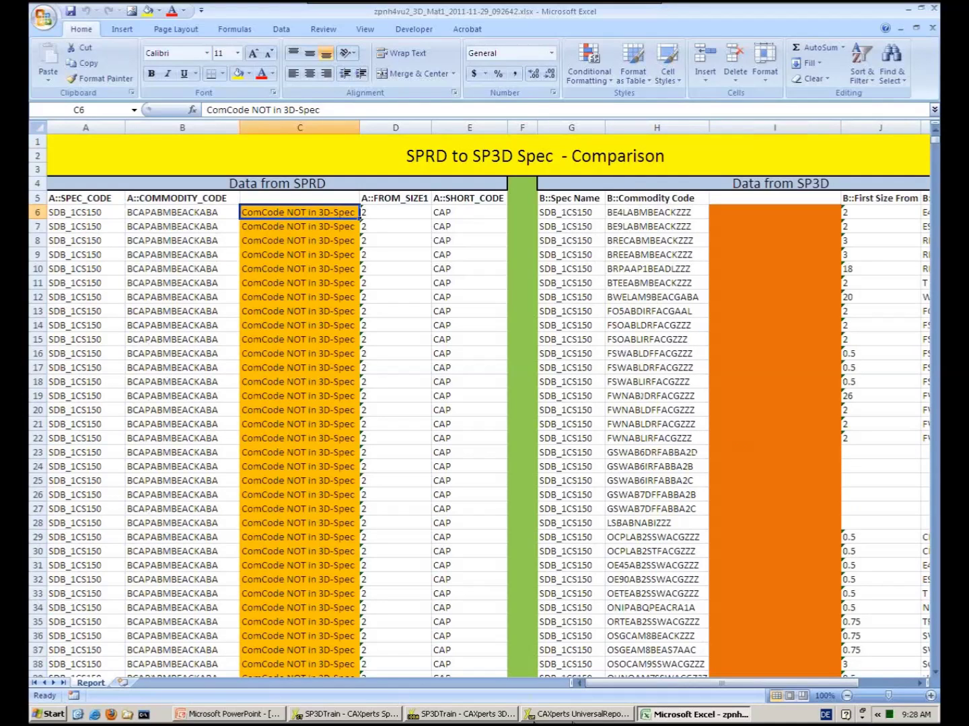
Switch from the Excel comparison report through CAXperts UniversalReporter to the PowerPoint presentation
left_click(573, 717)
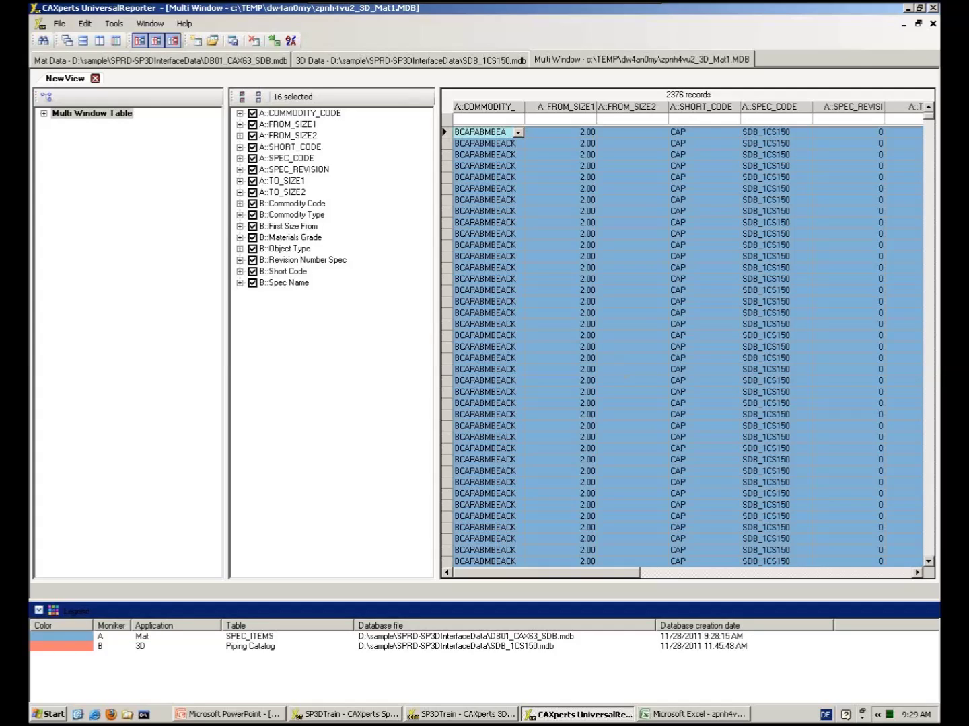
left_click(250, 717)
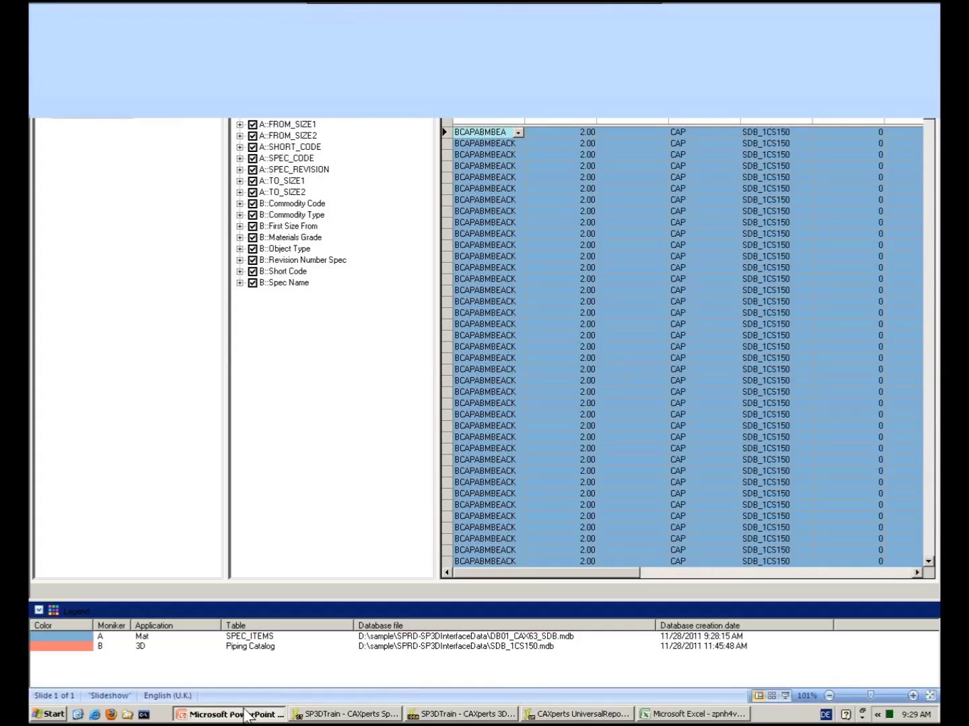
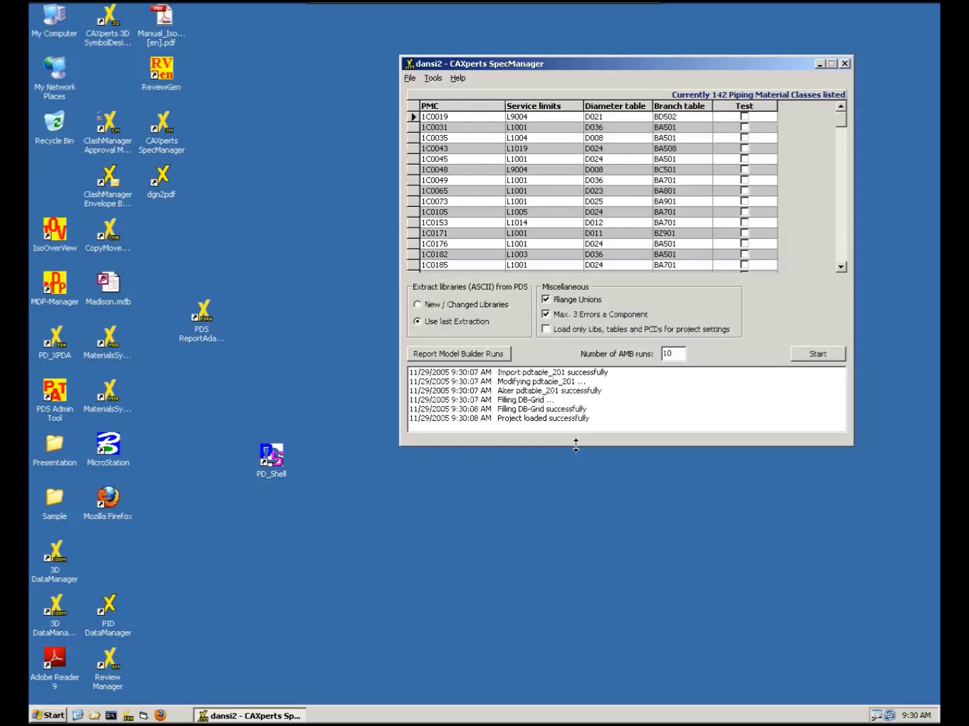
Mark piping material class 1C0031 for testing in the dansi2 project in CAXperts SpecManager
left_click_drag(538, 67, 420, 64)
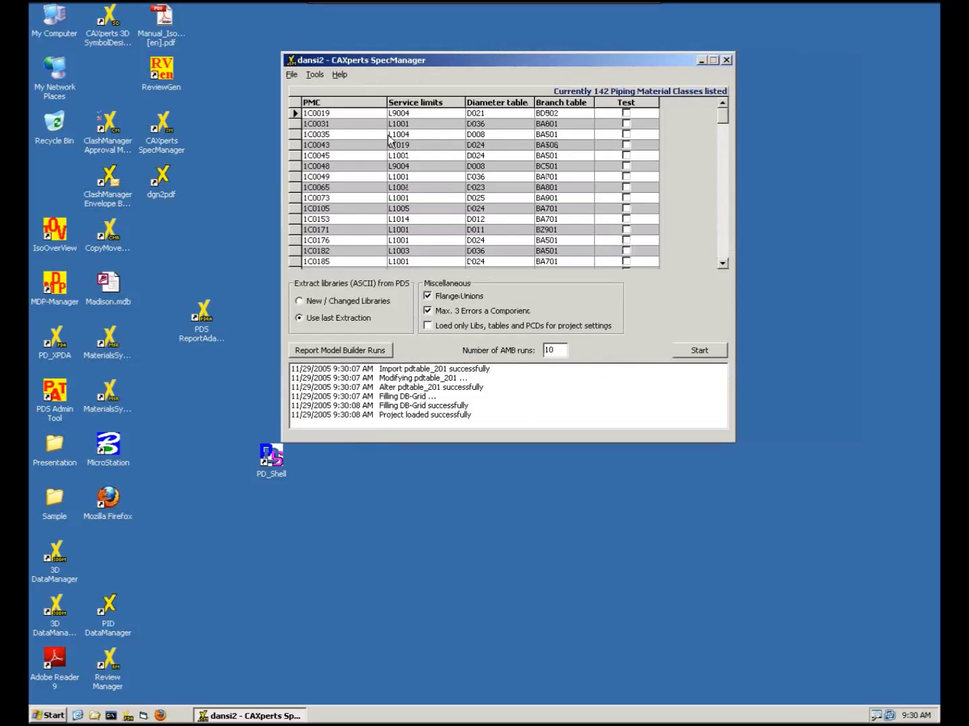
left_click(332, 124)
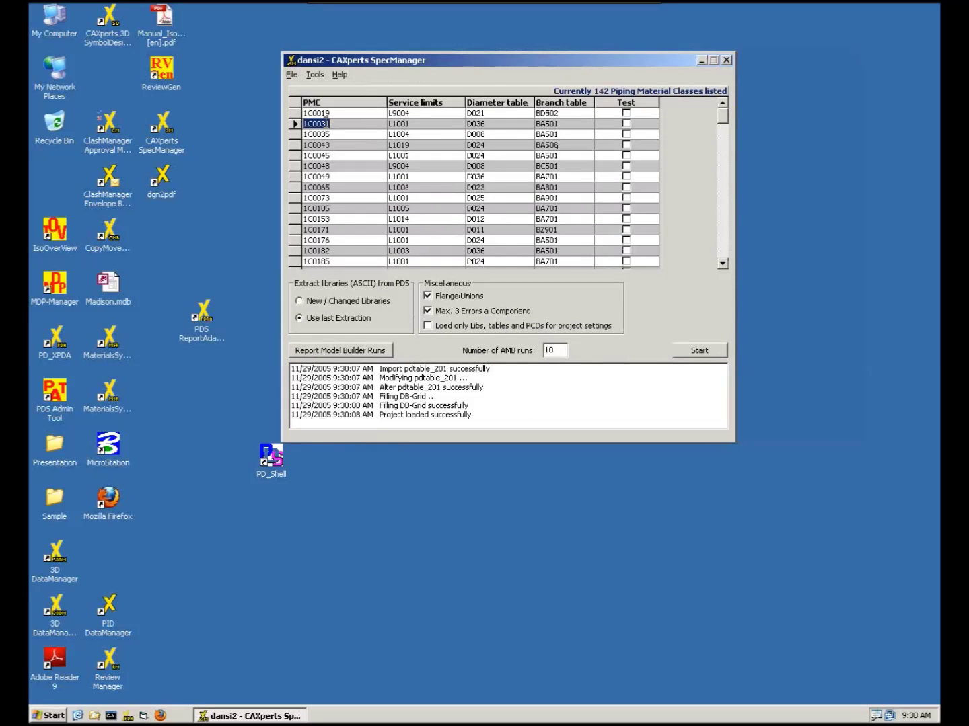
left_click(625, 124)
left_click(324, 126)
left_click(626, 125)
left_click(625, 124)
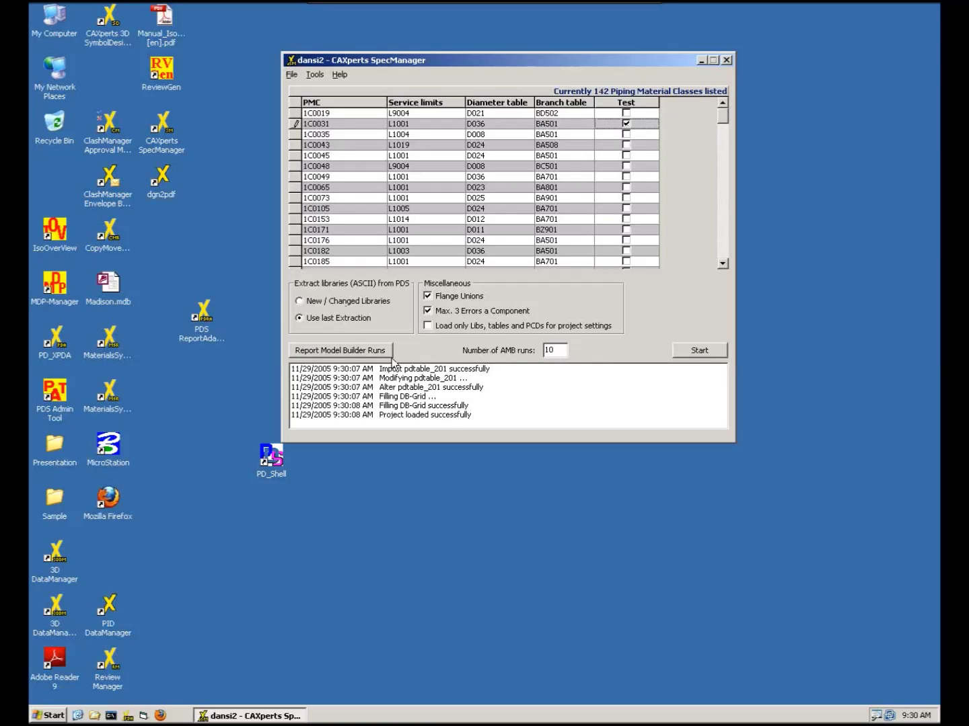
left_click(696, 354)
Start PD_Shell, select project dansi2, and open the spec mgr design area in Piping Designer
left_click(273, 464)
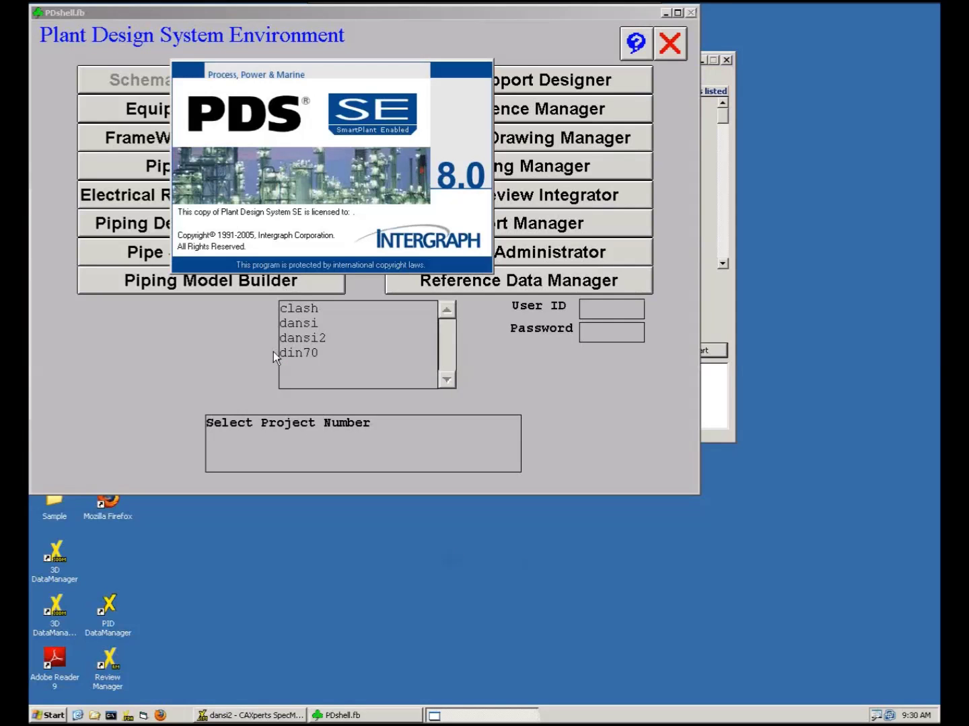
left_click(289, 339)
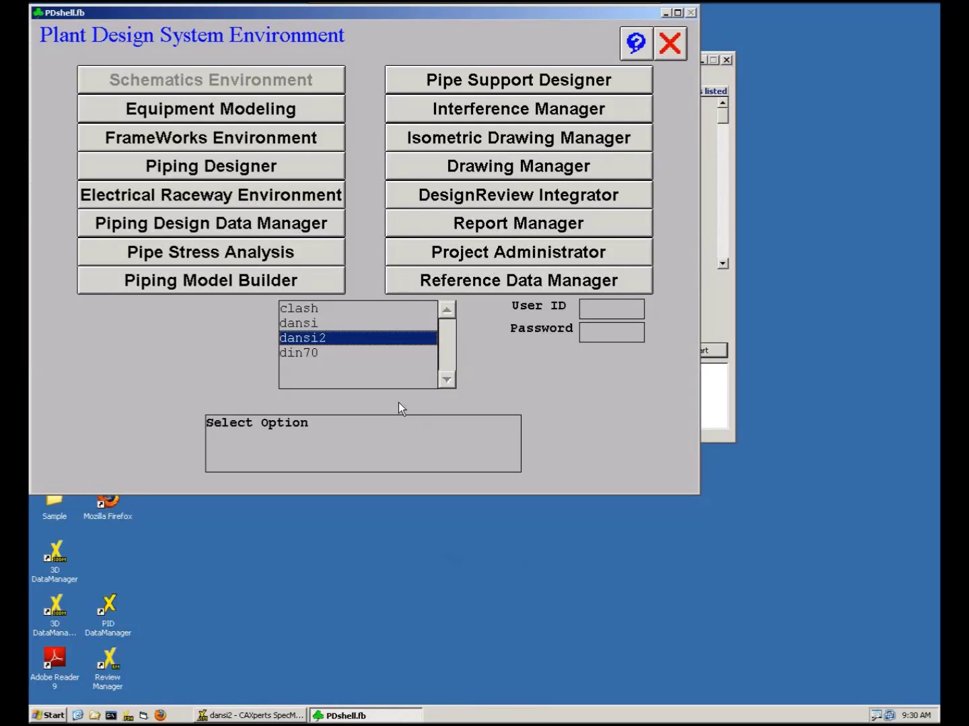
left_click(207, 166)
left_click(148, 189)
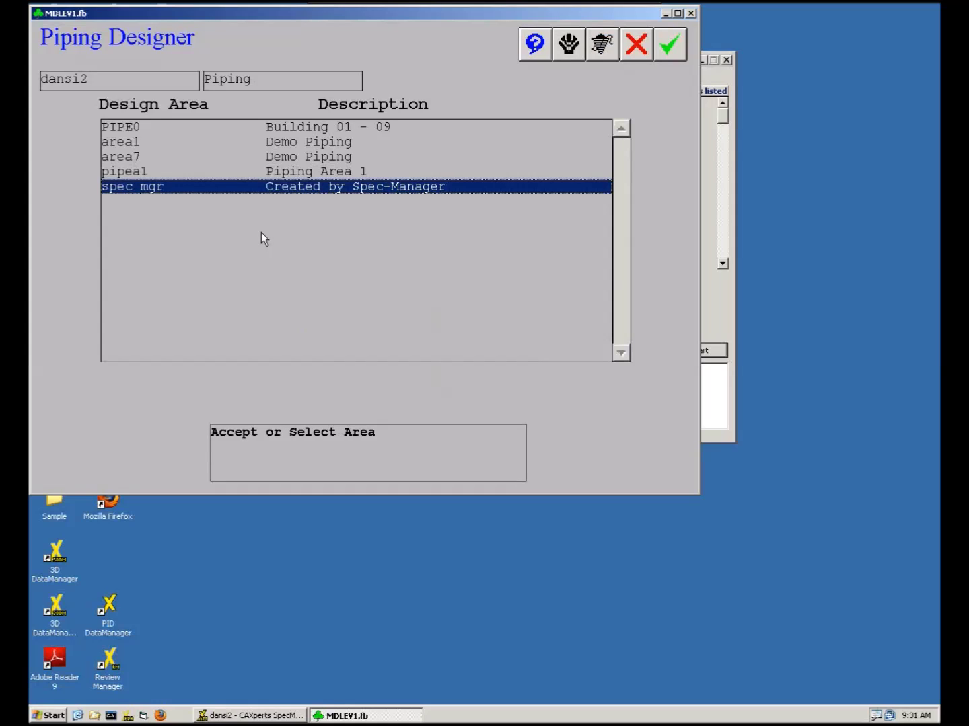
left_click(679, 55)
Open model specmgr001 for piping material class 1C0031 from the spec_mgr area
left_click(330, 129)
left_click(339, 137)
left_click(340, 130)
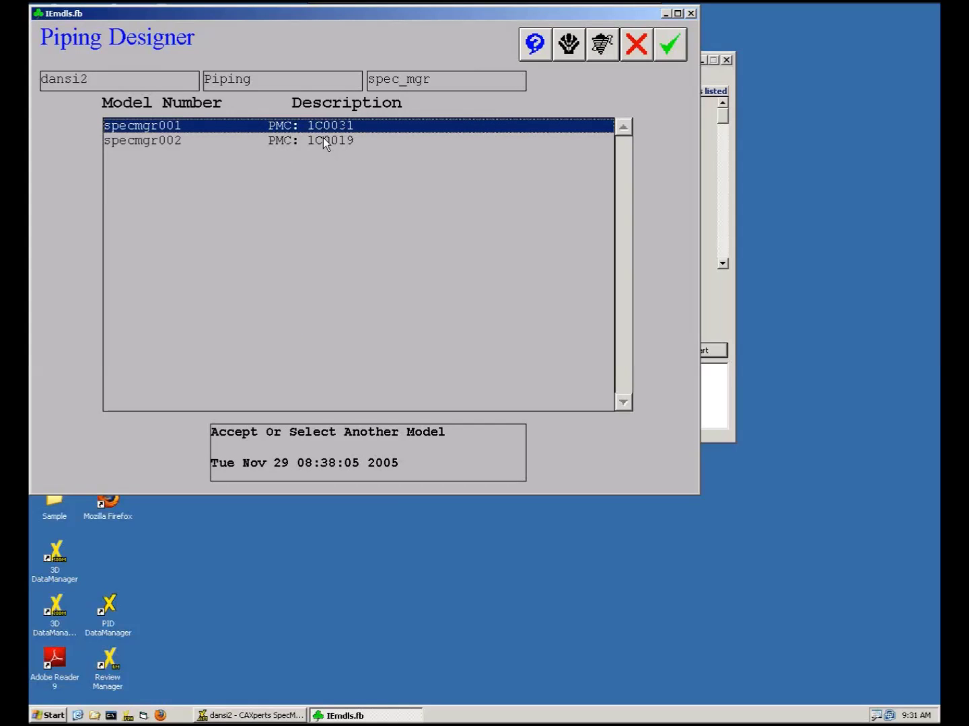
left_click(324, 141)
left_click(329, 127)
left_click(668, 44)
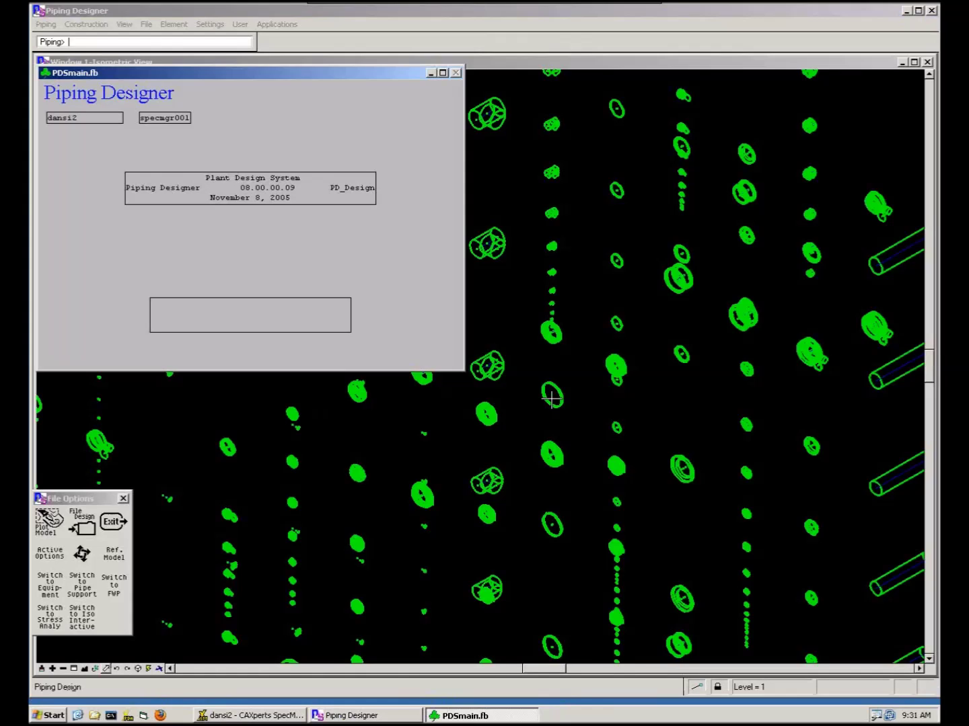
Minimize the PDSmain form and inspect the generated spec components in the isometric view, both as a whole and in close-up
left_click(577, 412)
left_click(431, 73)
left_click(62, 668)
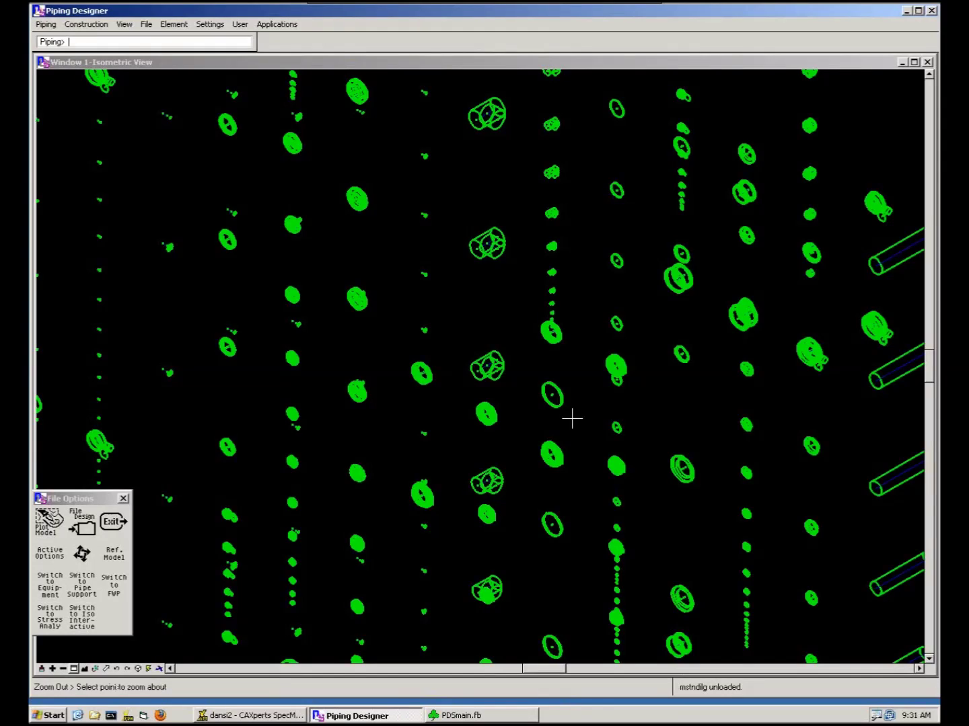
left_click(572, 419)
left_click(515, 411)
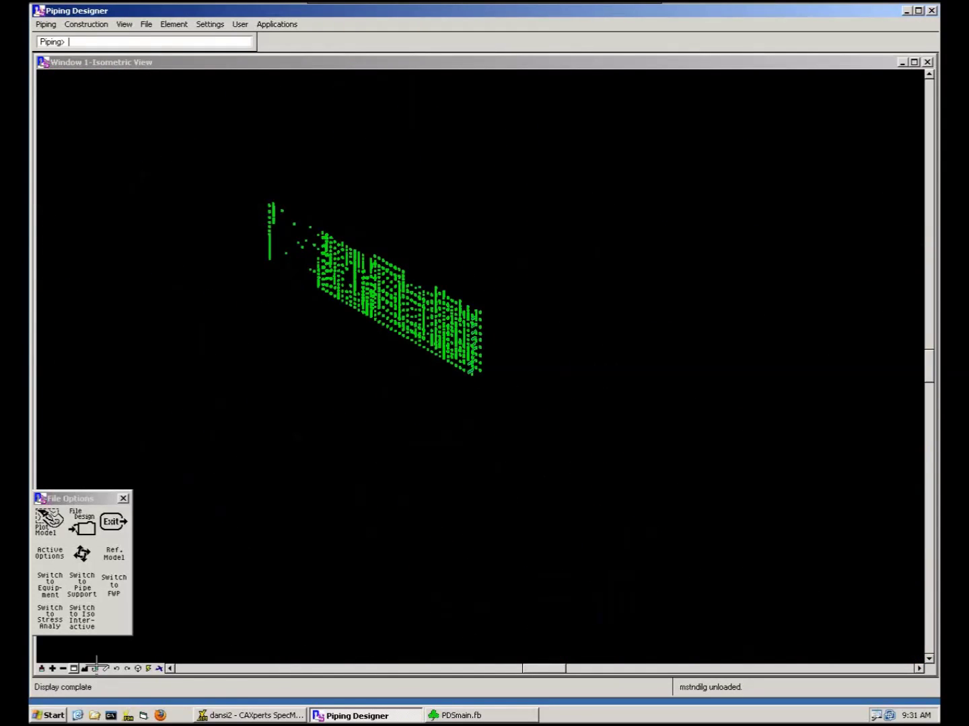
left_click(84, 669)
left_click(461, 411)
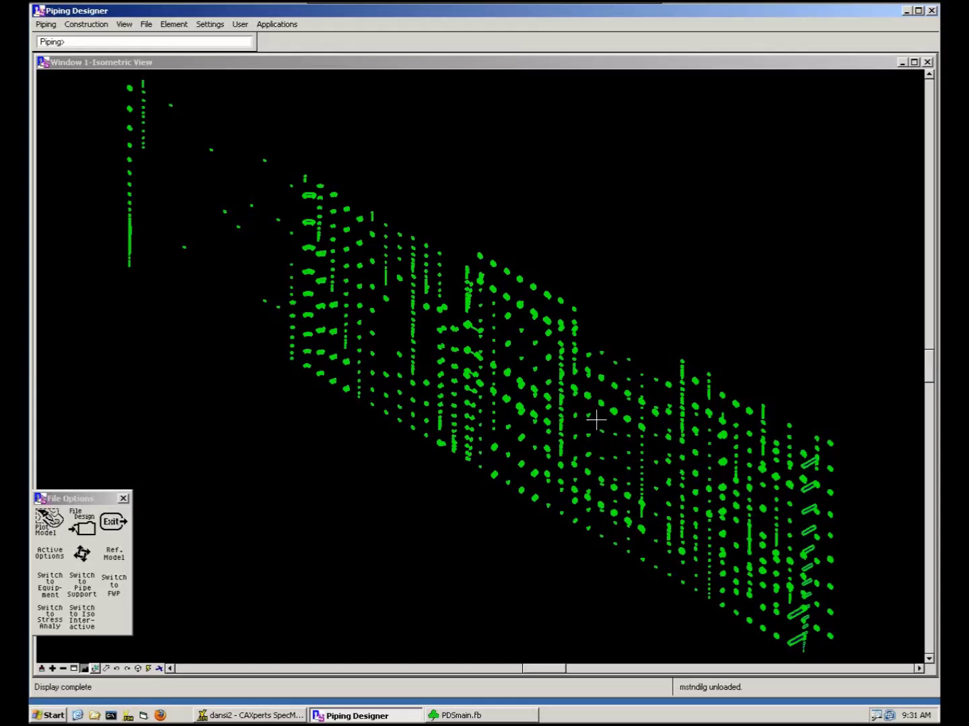
left_click(74, 670)
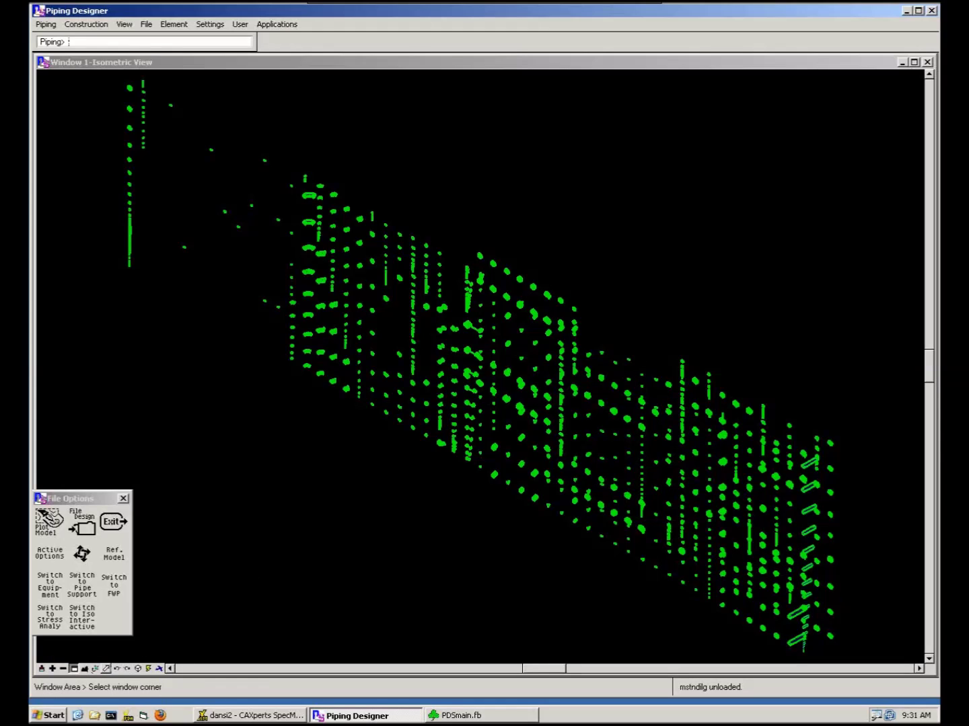
left_click(803, 535)
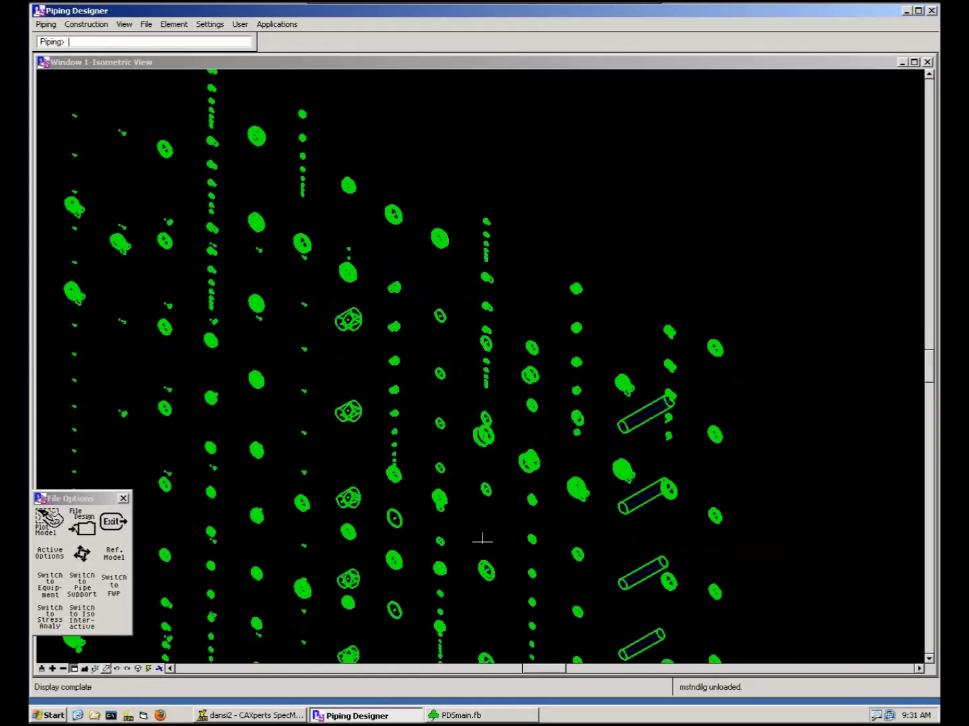
Review SpecManager's Alphanumeric Model Builder results report for classes 1C0019 and 1C0031, and close the report and SpecManager
left_click(253, 717)
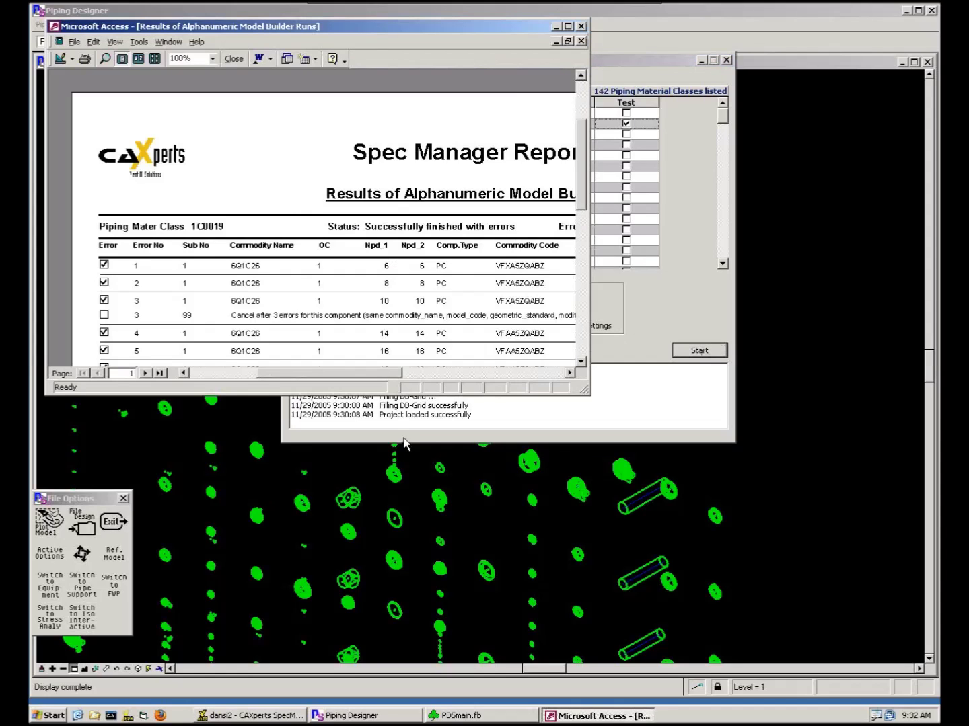
left_click(568, 27)
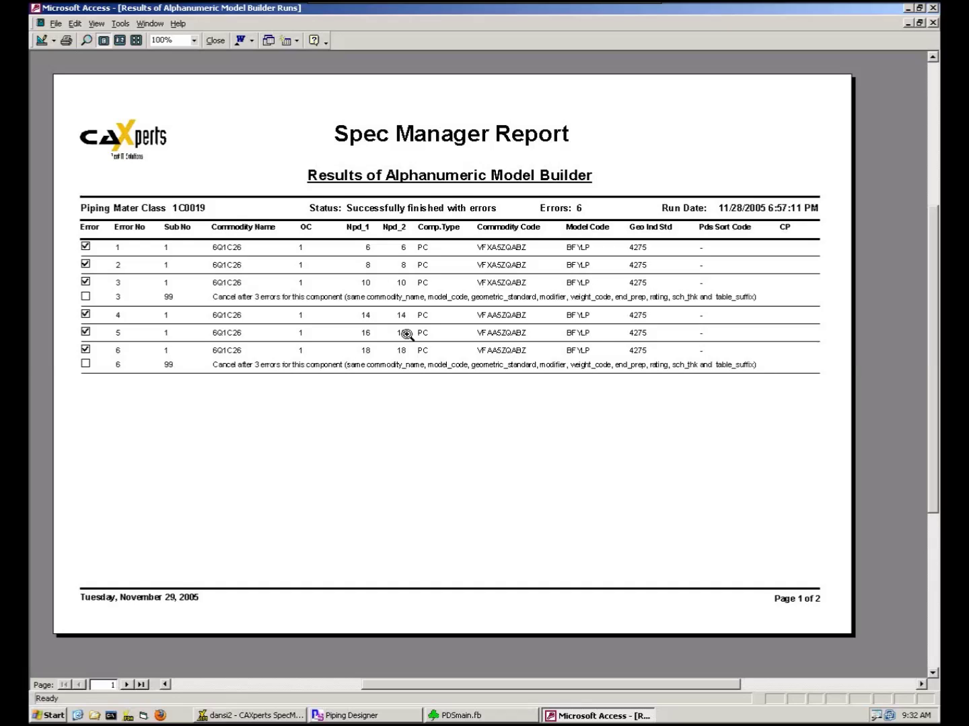
left_click(126, 685)
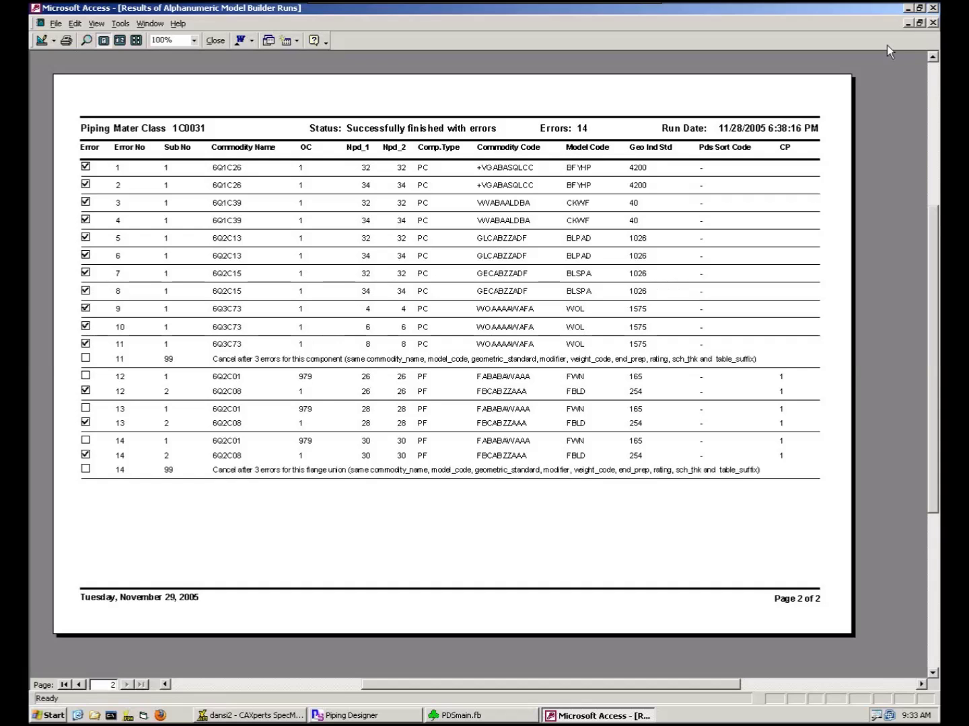
left_click(933, 9)
left_click(727, 61)
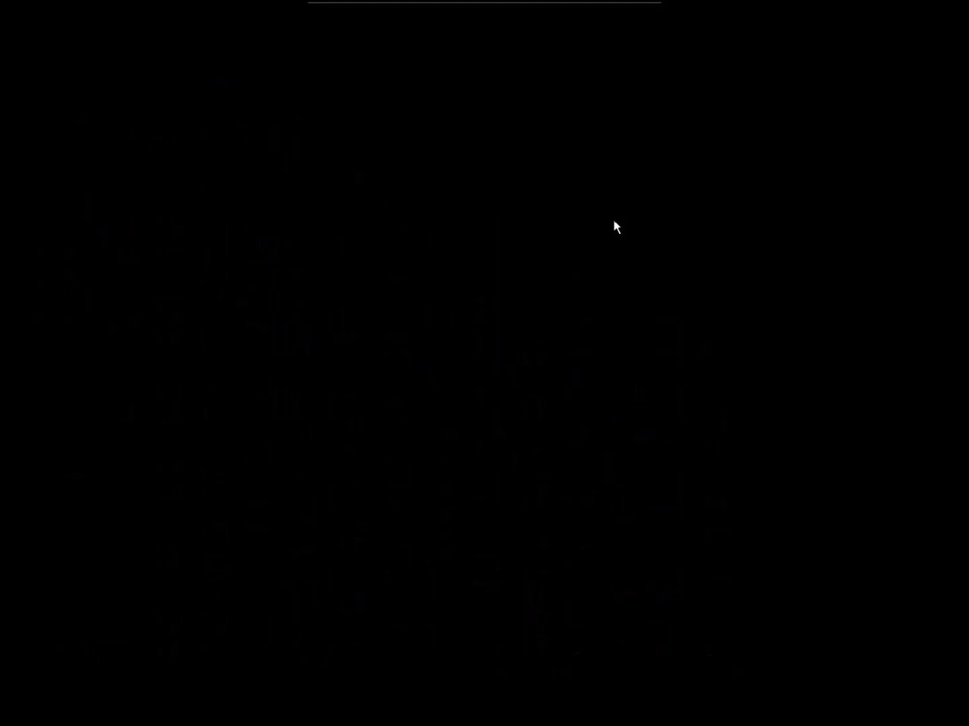